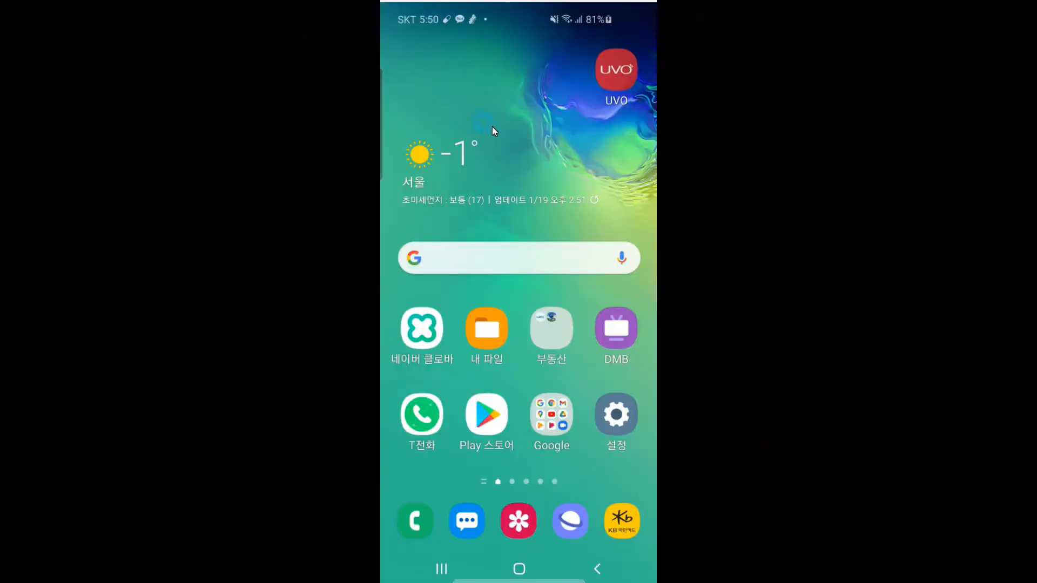
# Open the AR 이모지 카메라 app from the phone's app search
pyautogui.moveTo(520, 122); pyautogui.dragTo(518, 270)
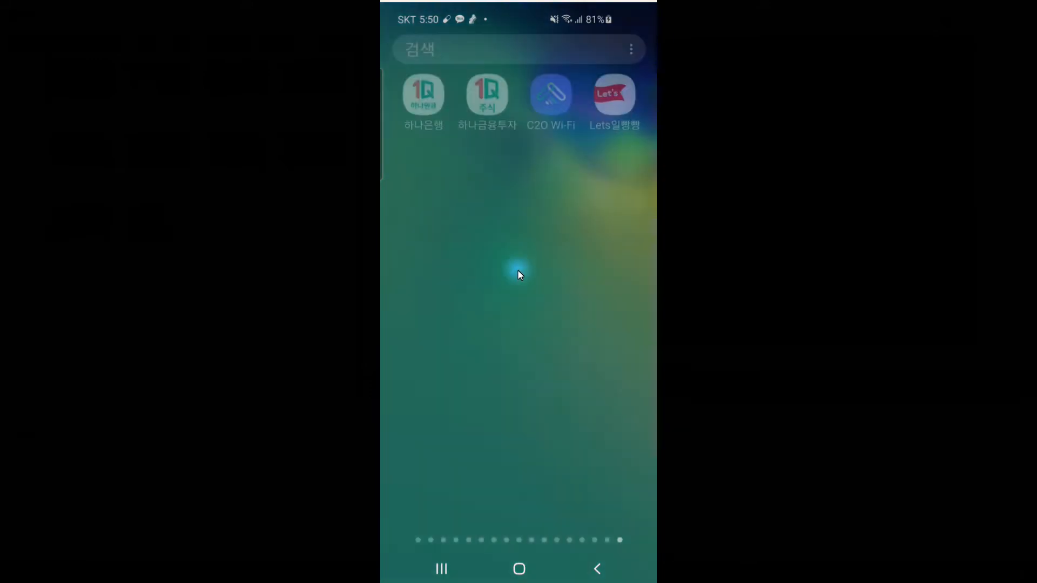
pyautogui.click(450, 51)
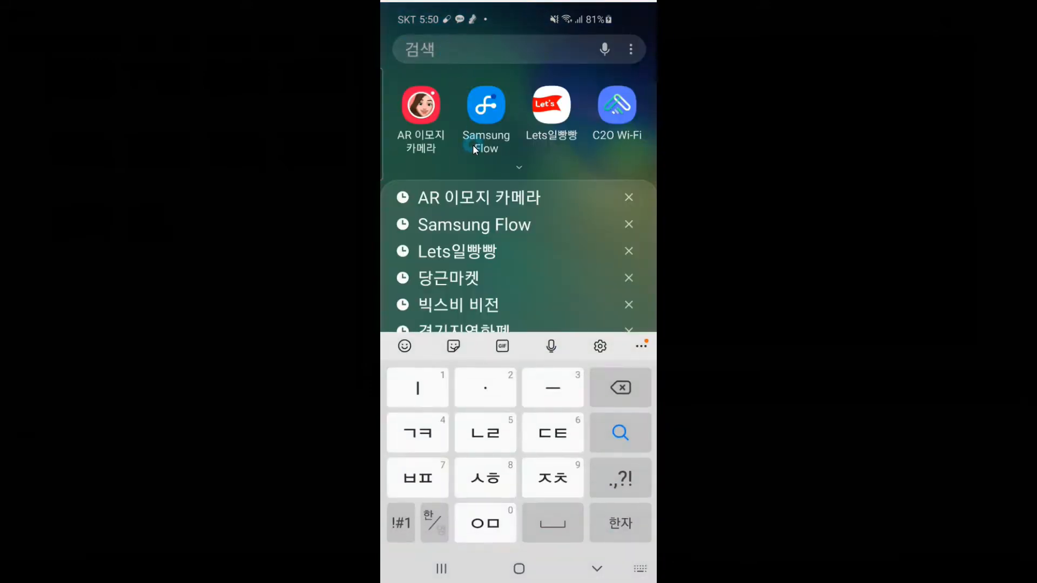
pyautogui.click(424, 110)
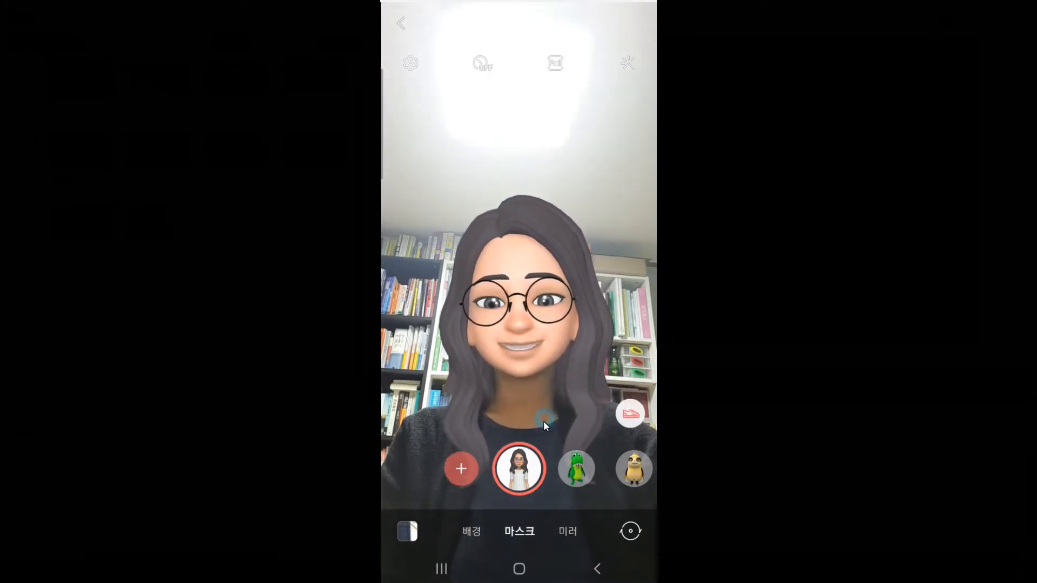
# Create a new AR emoji from a front-camera selfie, using the adult female body type
pyautogui.click(464, 471)
pyautogui.click(520, 469)
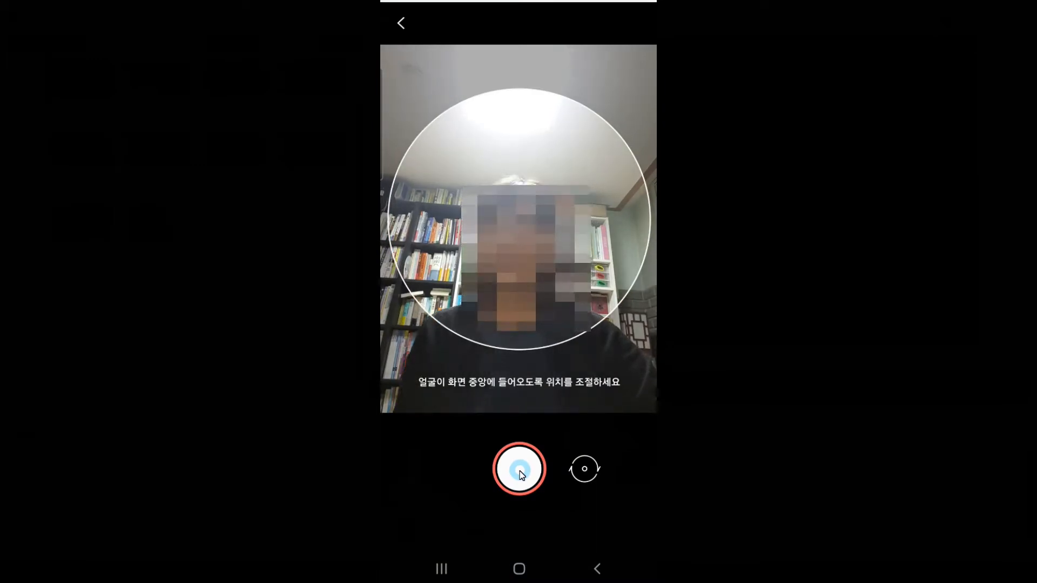
pyautogui.click(521, 471)
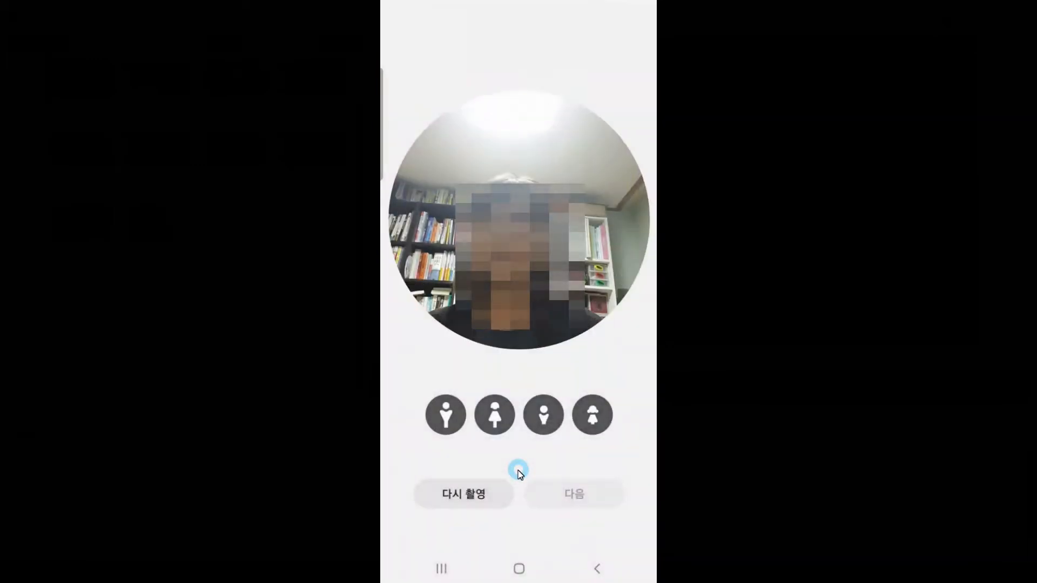
pyautogui.click(501, 424)
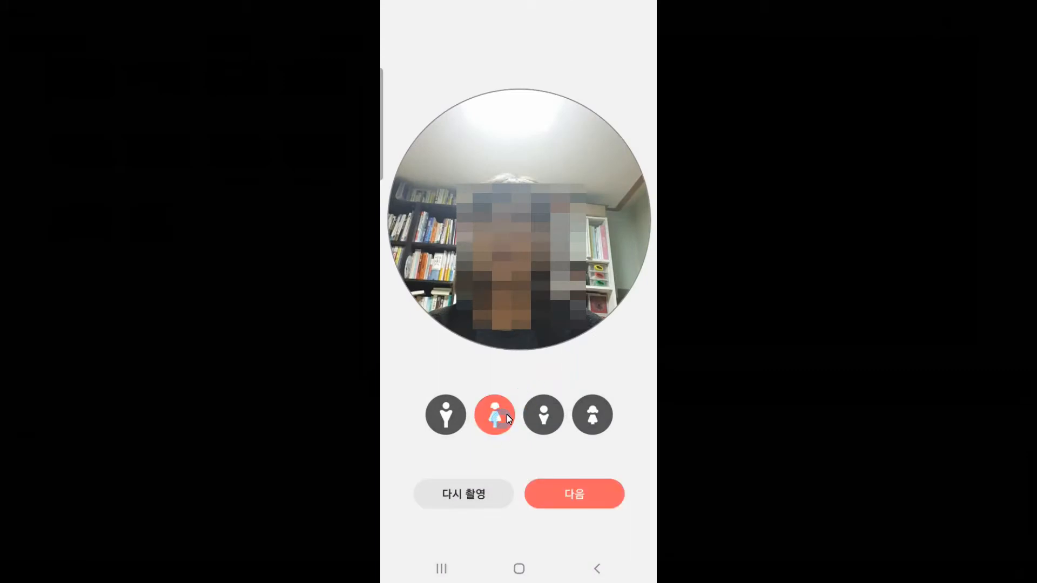
pyautogui.click(594, 397)
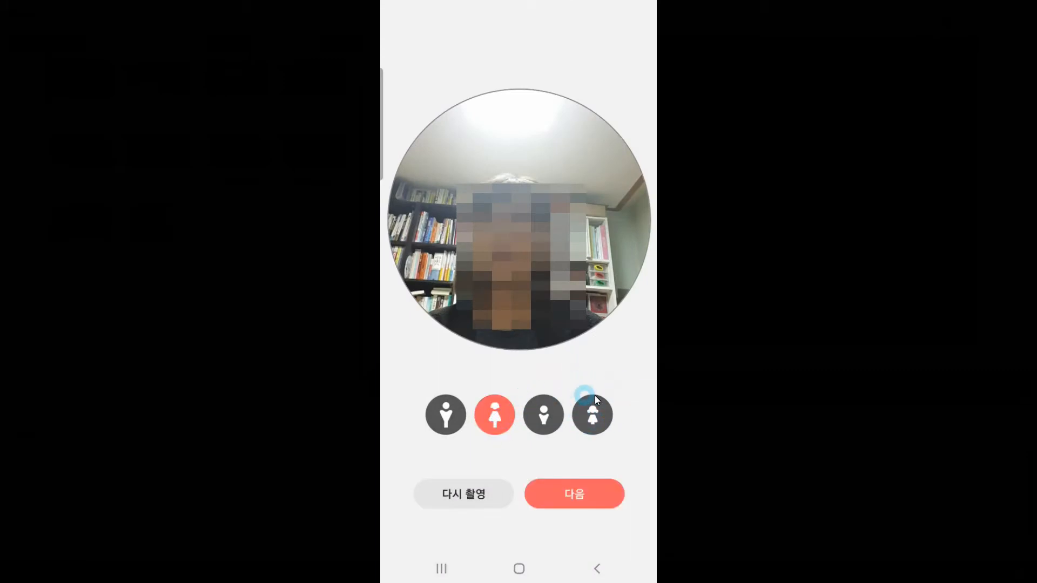
pyautogui.click(570, 494)
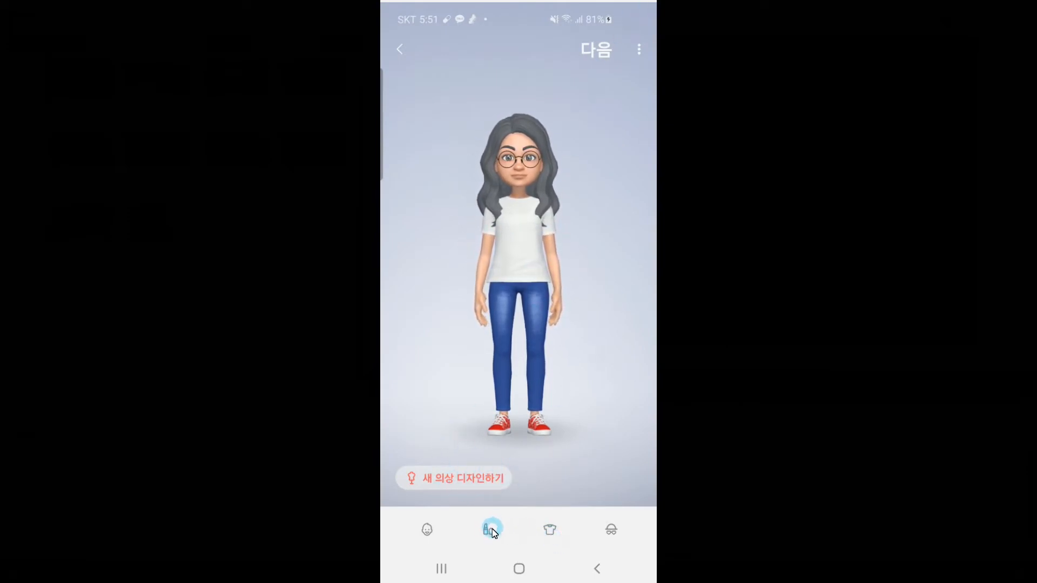
# Set the emoji's hair colour (머리카락) to light ash brown, trying light grey and beige along the way
pyautogui.click(427, 530)
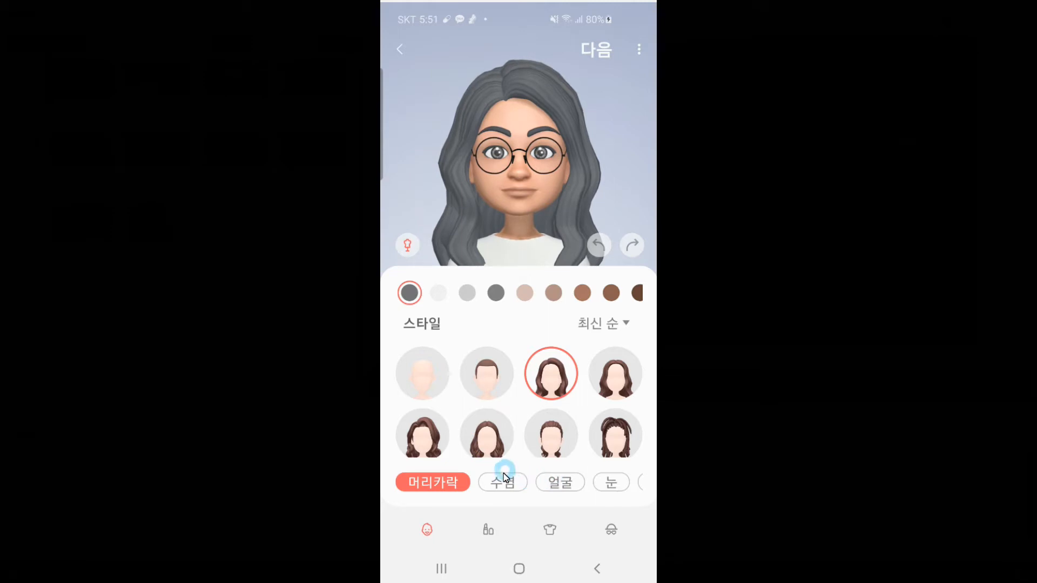
pyautogui.click(524, 292)
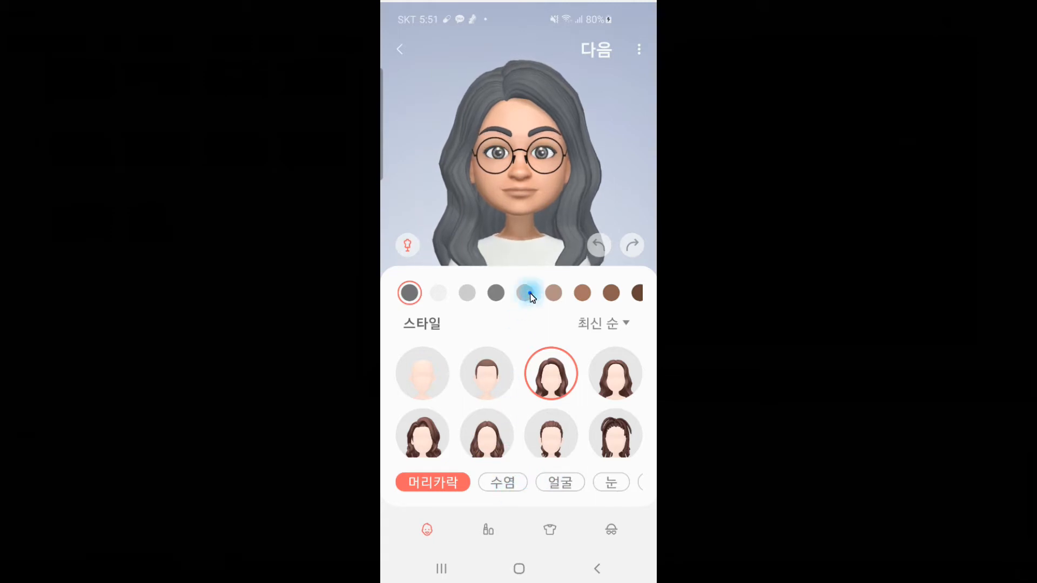
pyautogui.click(472, 296)
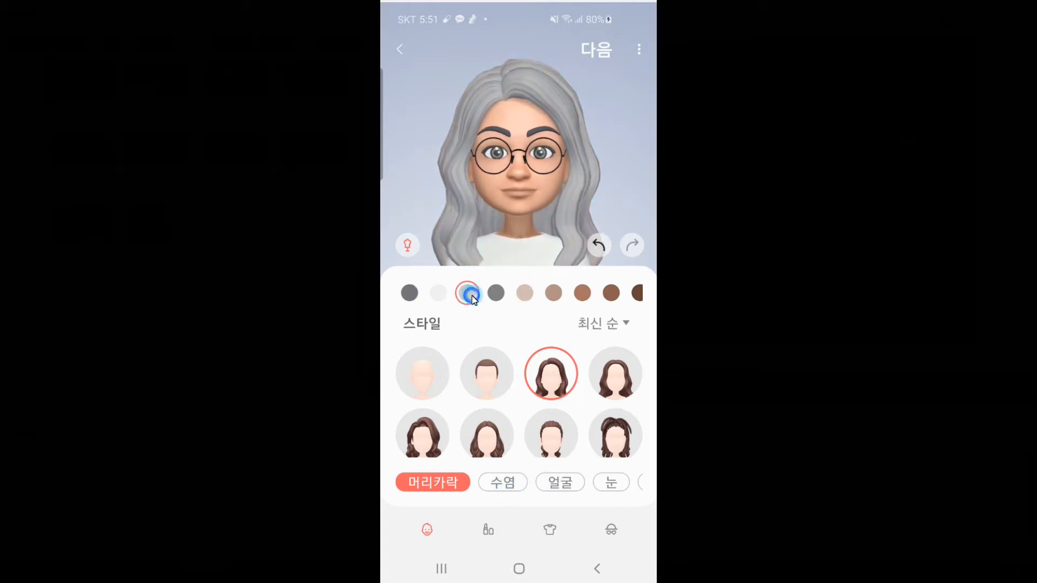
pyautogui.click(525, 294)
pyautogui.click(553, 293)
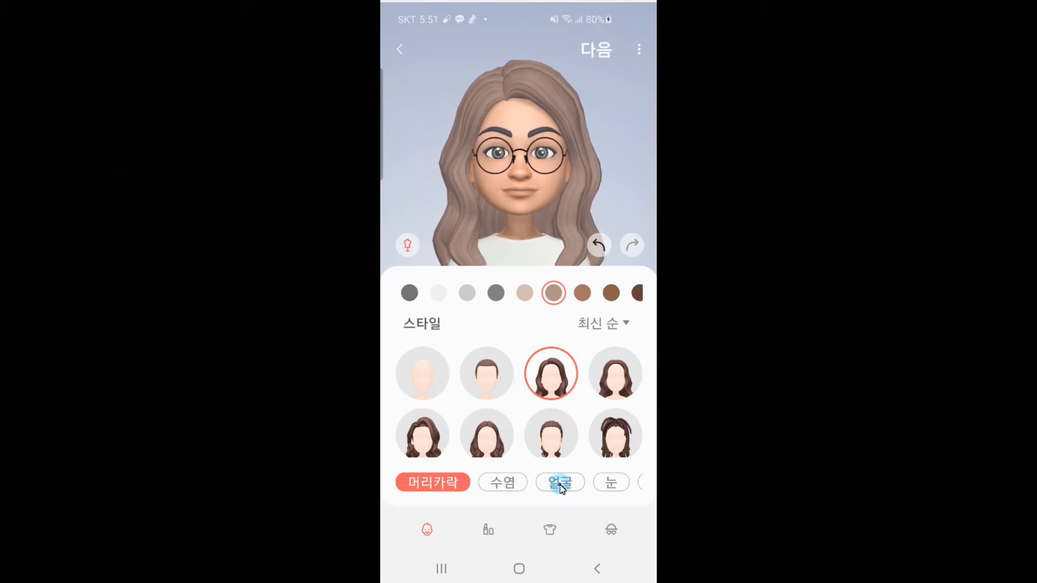
# Look through the face (얼굴) options and give the emoji the first preset eye (눈) shape
pyautogui.click(560, 486)
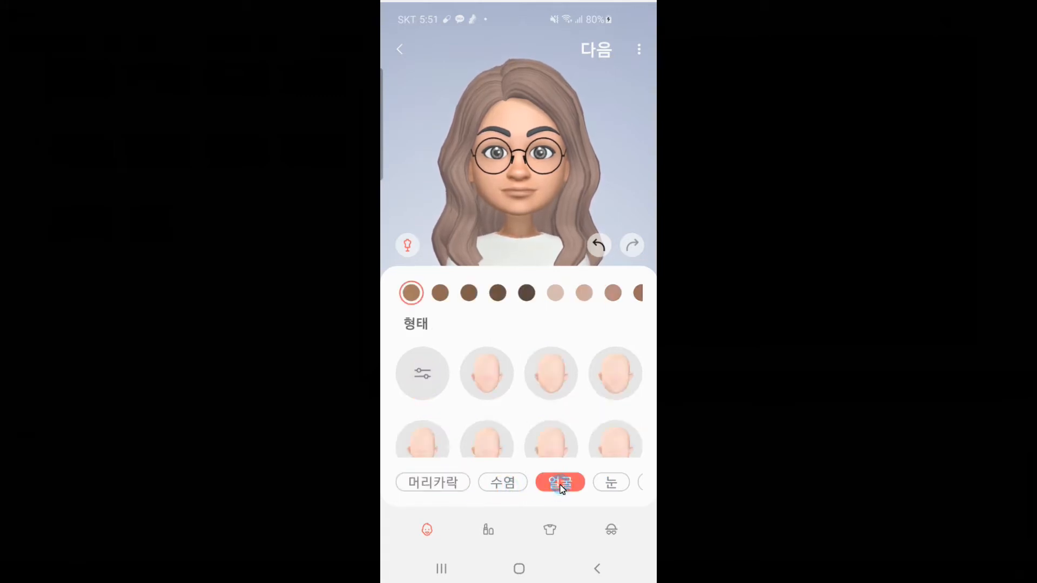
pyautogui.click(611, 485)
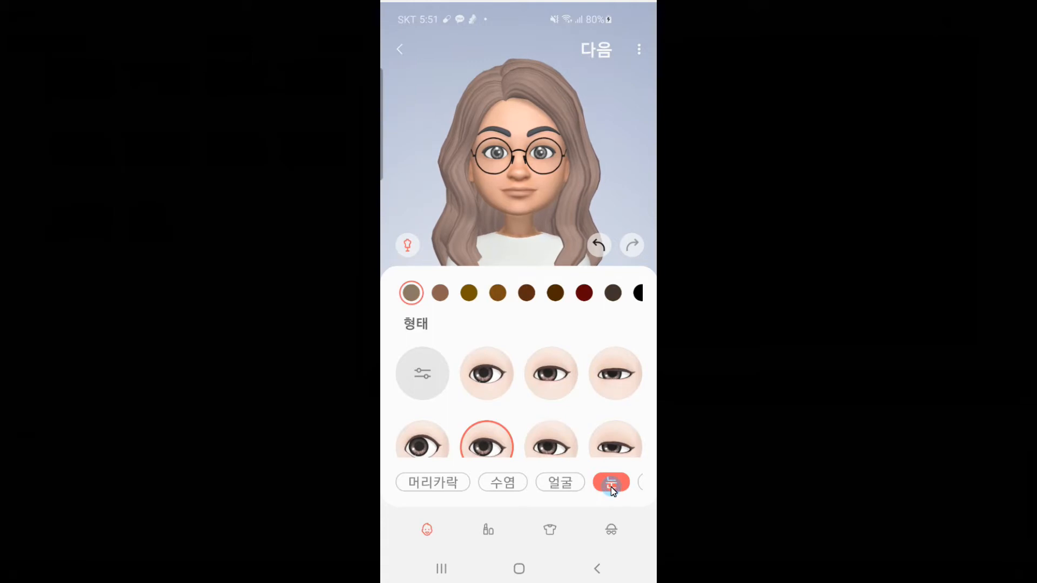
pyautogui.click(482, 446)
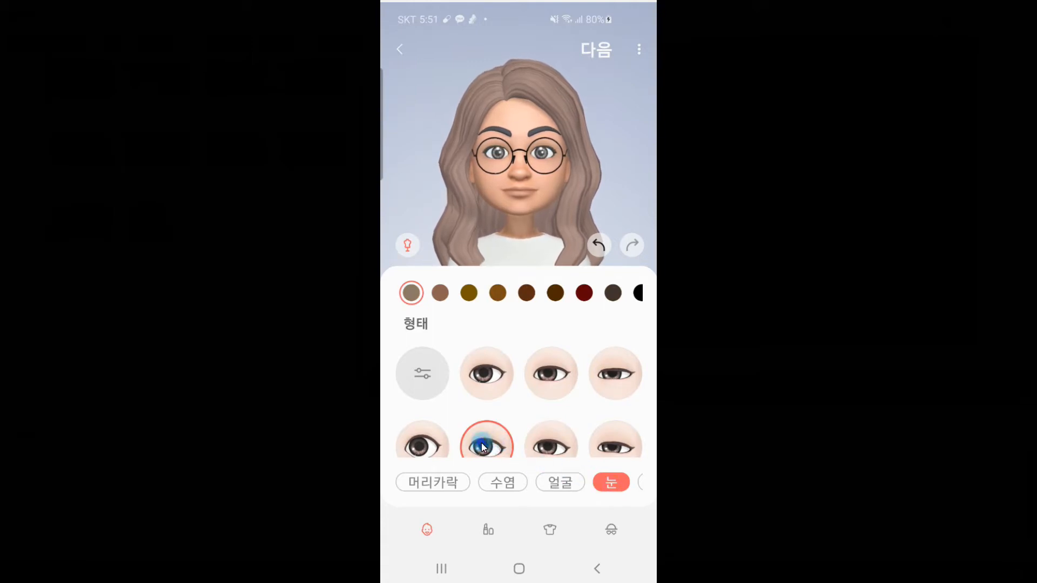
pyautogui.click(497, 376)
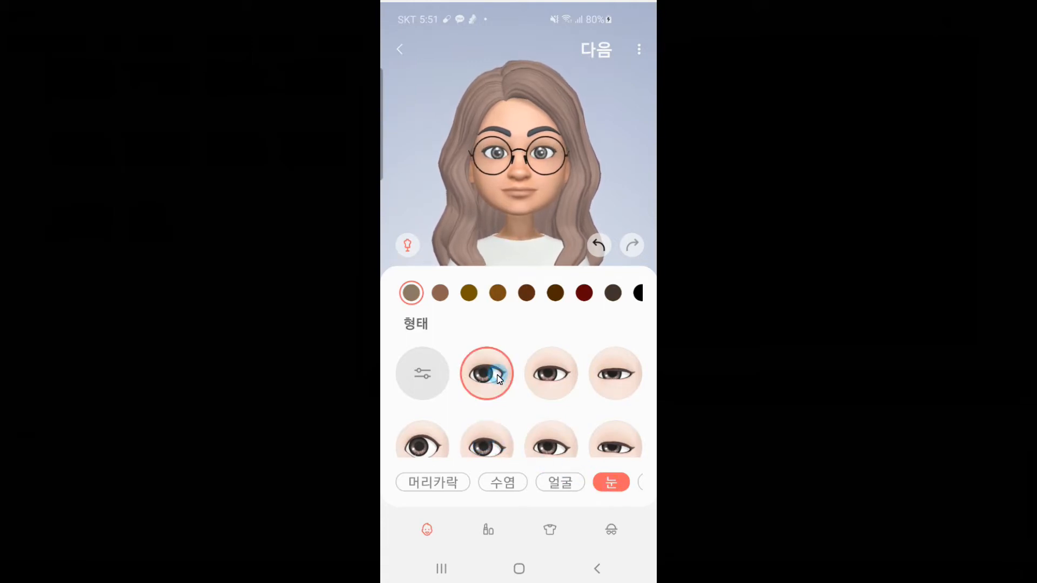
# Compare several eyebrow (눈썹) shapes and apply the thin, straight one to the emoji
pyautogui.click(639, 481)
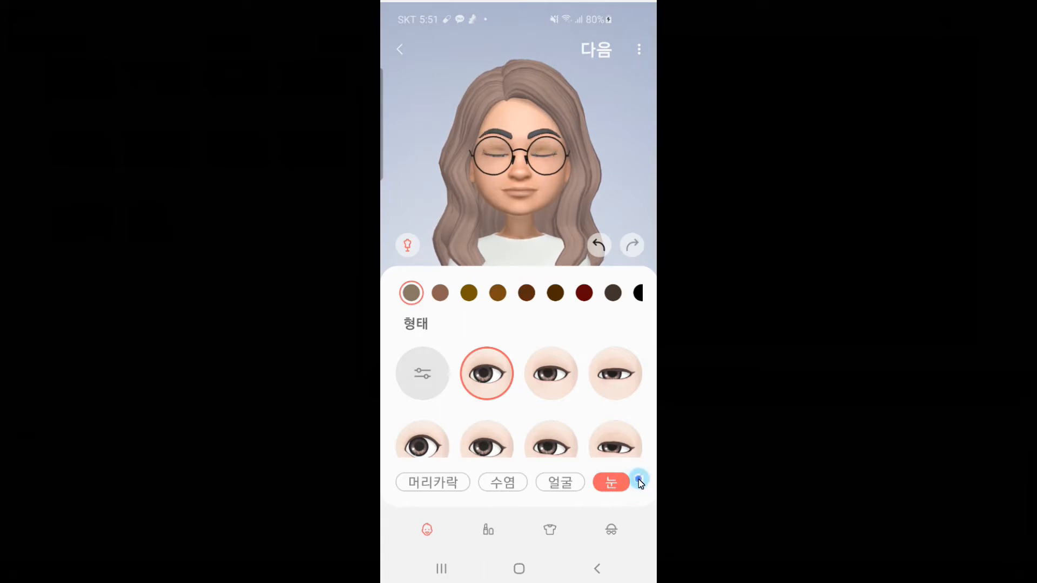
pyautogui.click(550, 375)
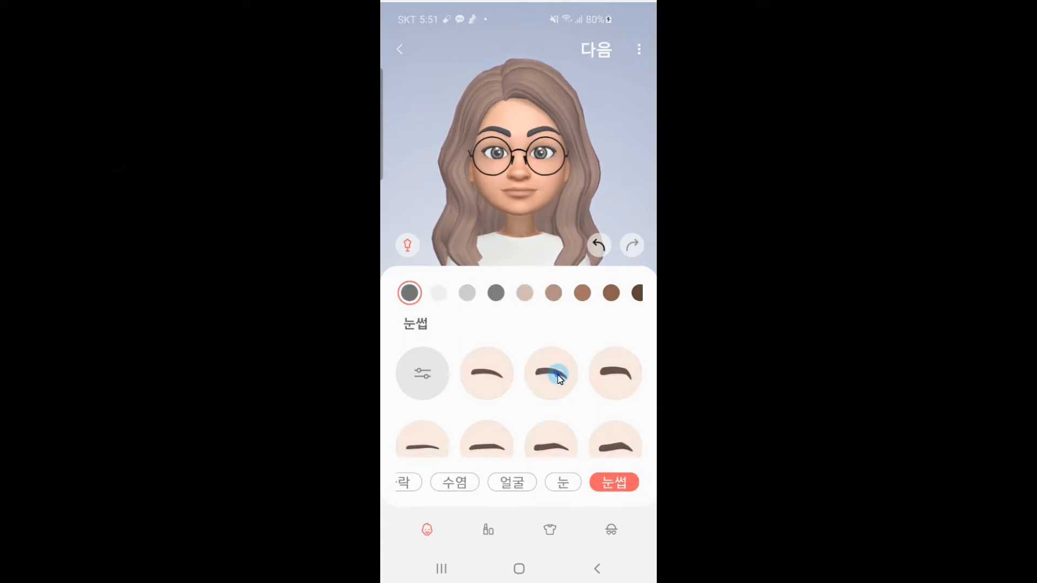
pyautogui.click(487, 378)
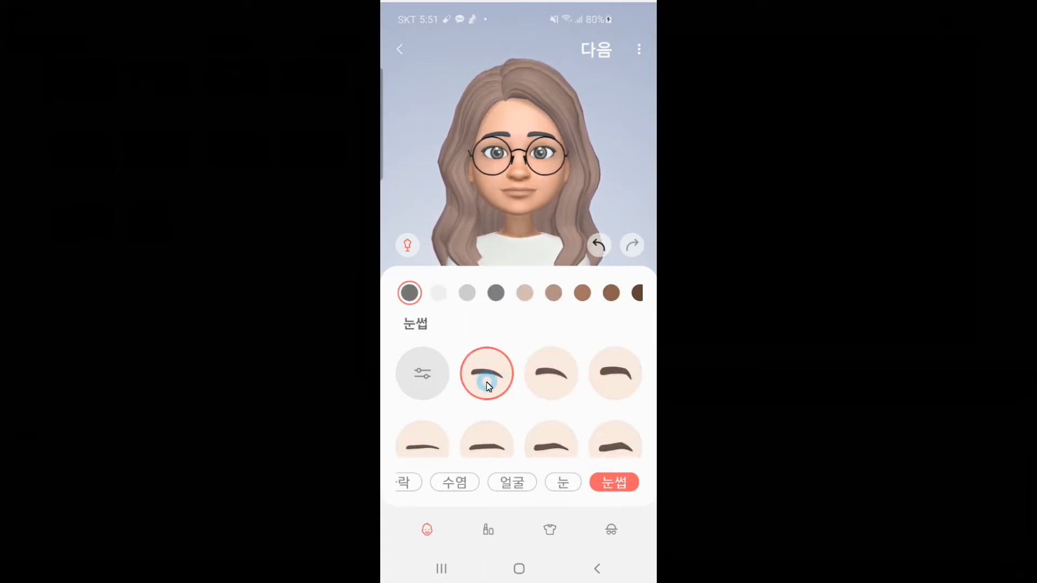
pyautogui.click(487, 448)
pyautogui.click(549, 446)
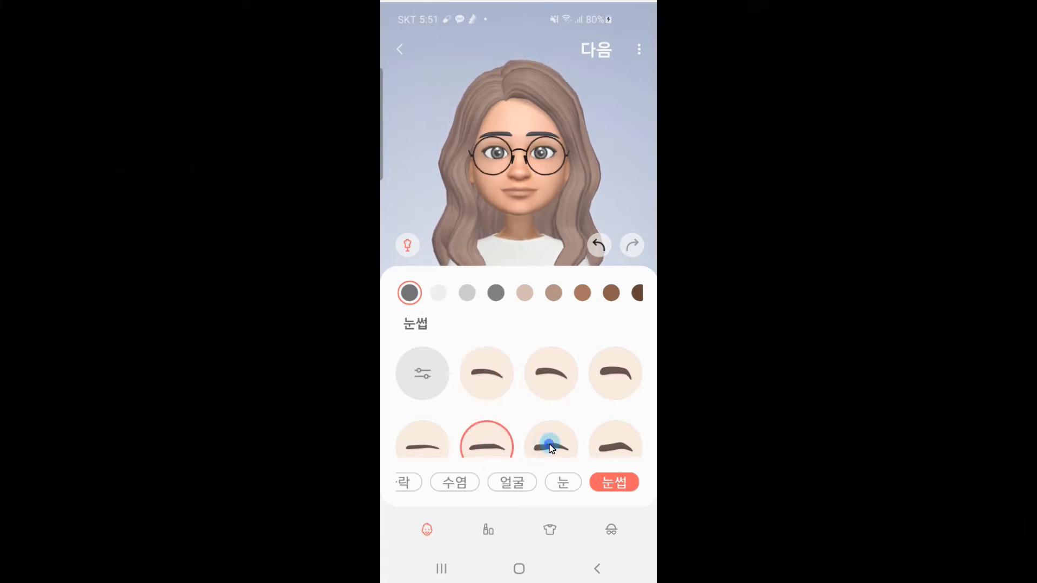
pyautogui.click(609, 446)
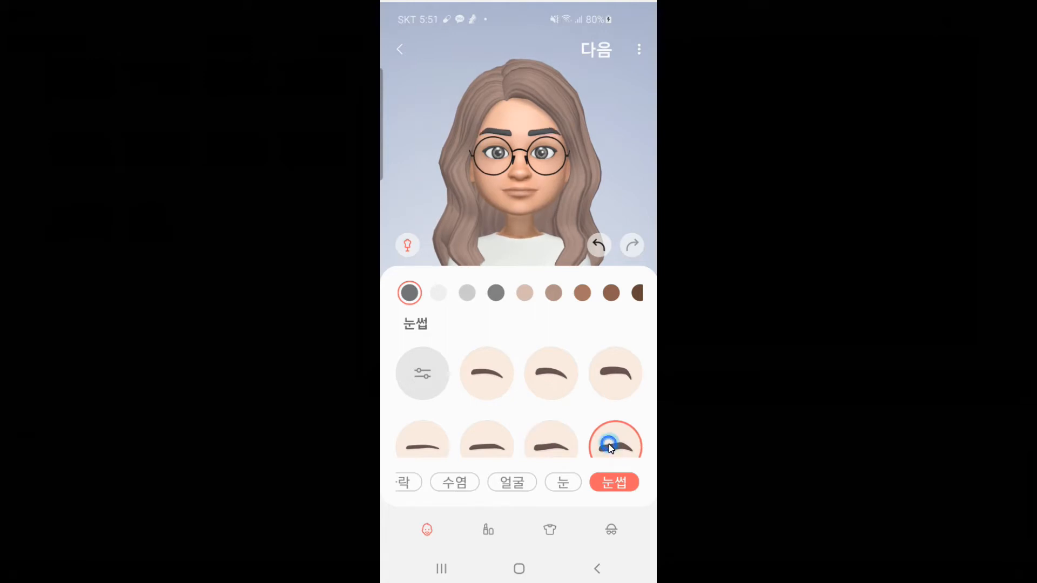
pyautogui.click(423, 444)
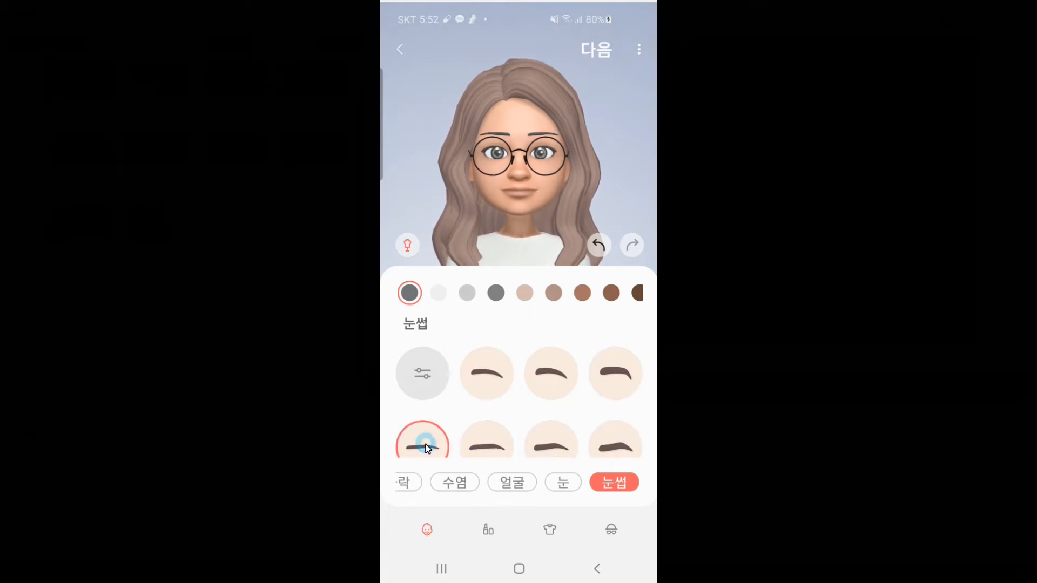
# Compare eyeshadow (아이섀도) styles and apply the first style in dark red
pyautogui.click(488, 531)
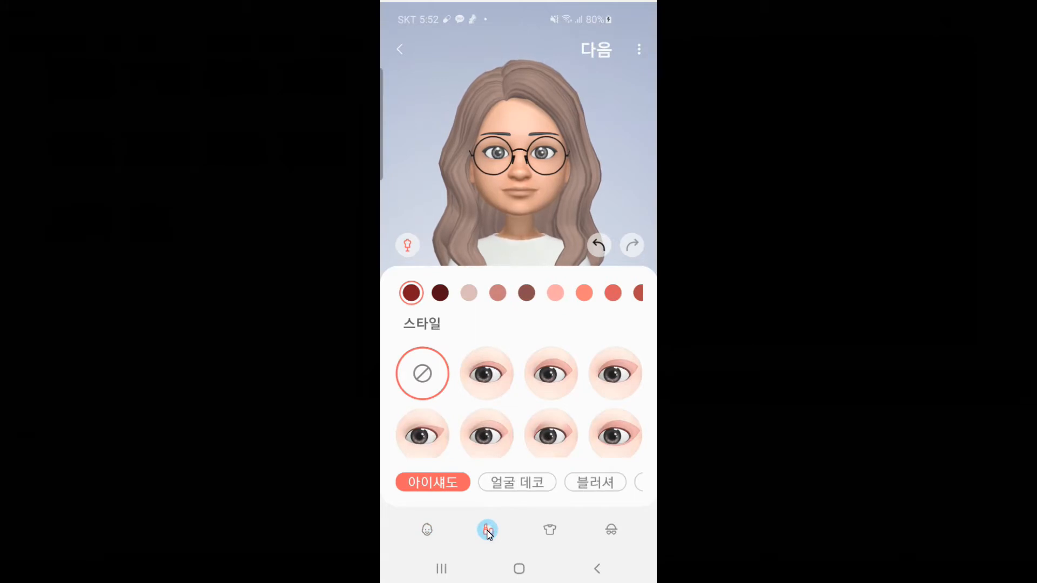
pyautogui.click(485, 438)
pyautogui.click(424, 437)
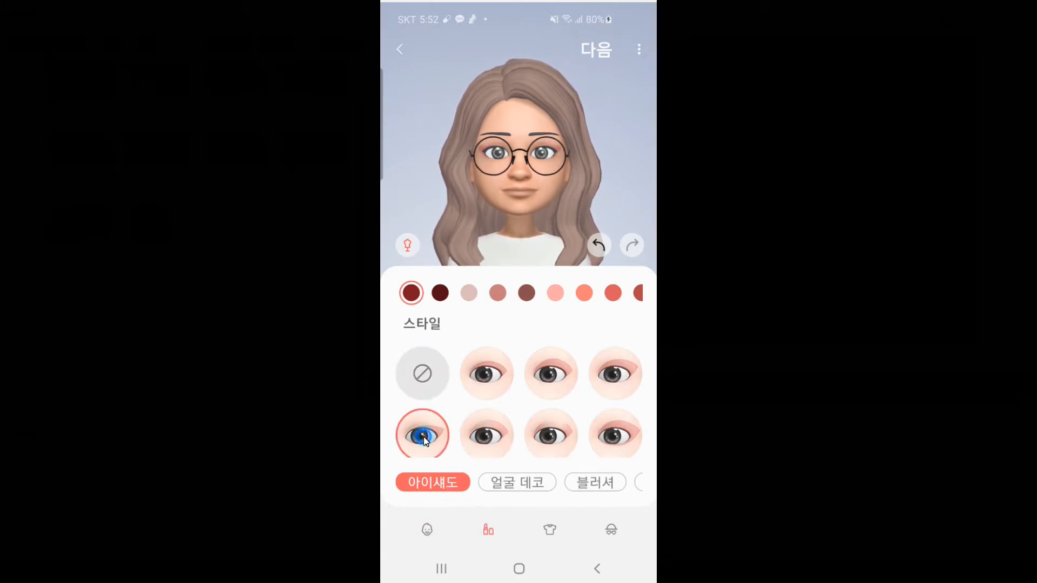
pyautogui.click(489, 373)
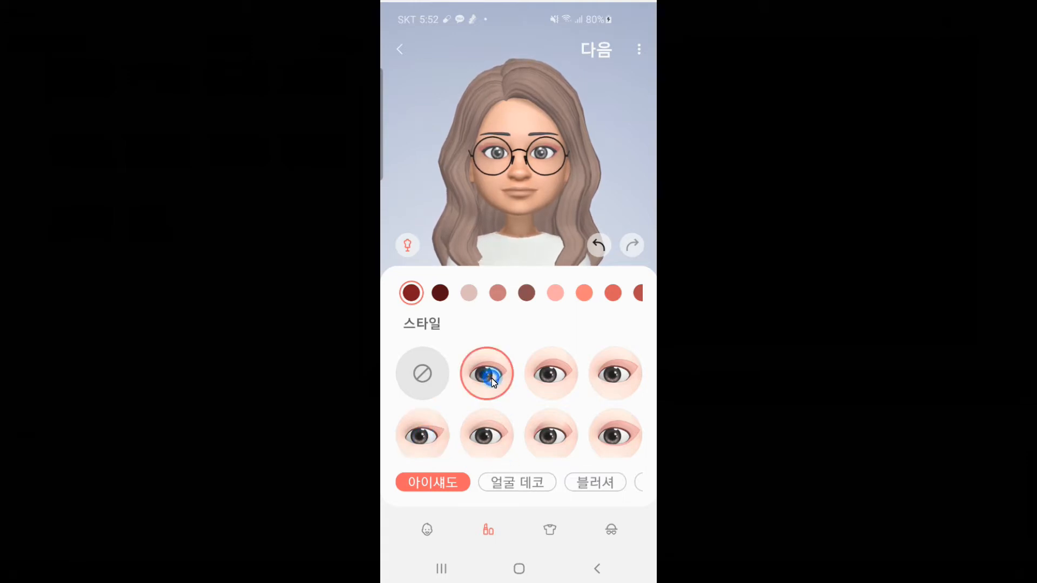
# Try a heart-shaped cheek mark and a red forehead dot as face decorations (얼굴 데코), and clear the decoration
pyautogui.click(530, 485)
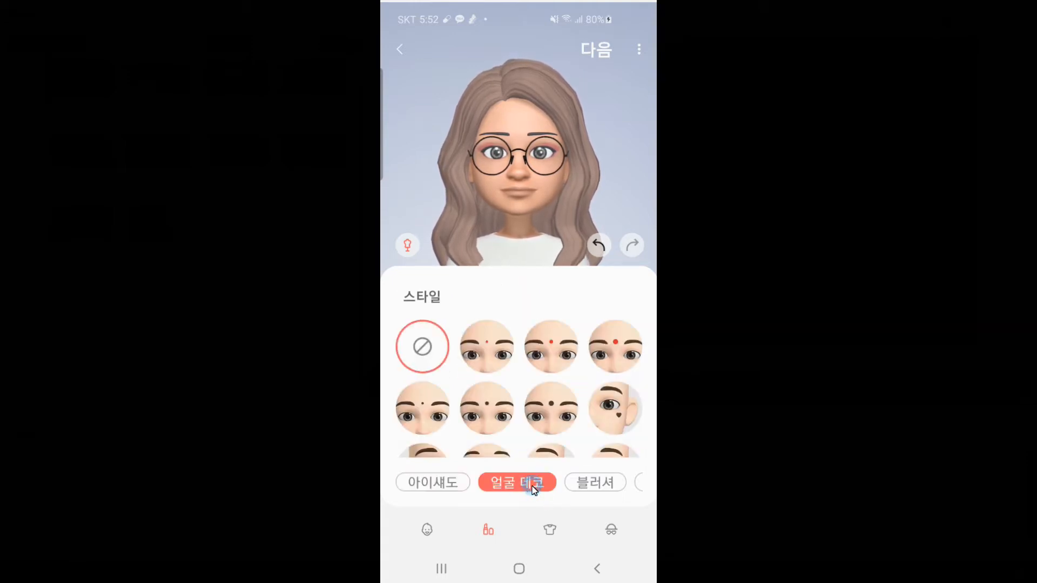
pyautogui.click(612, 414)
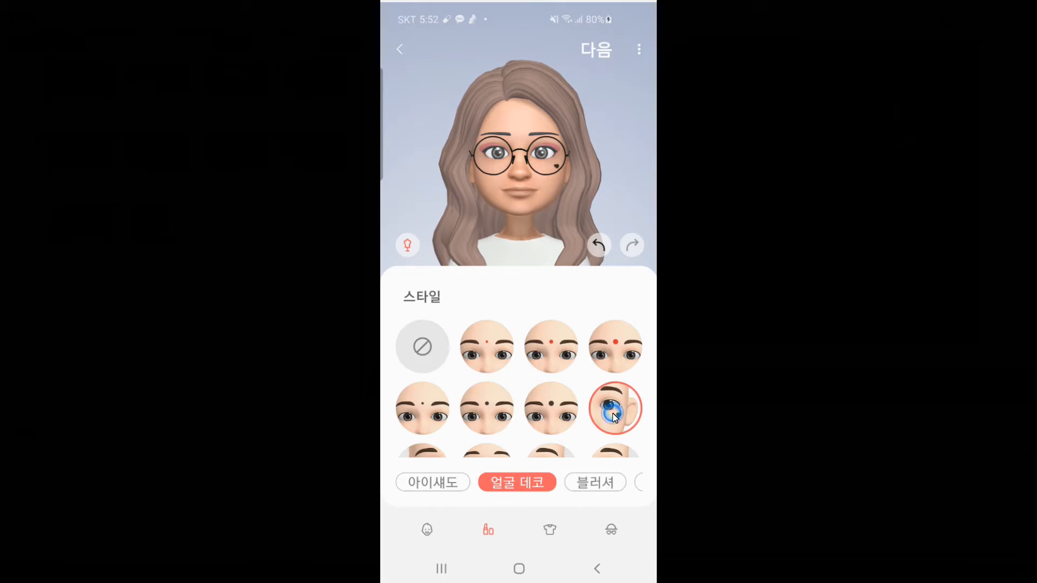
pyautogui.click(541, 352)
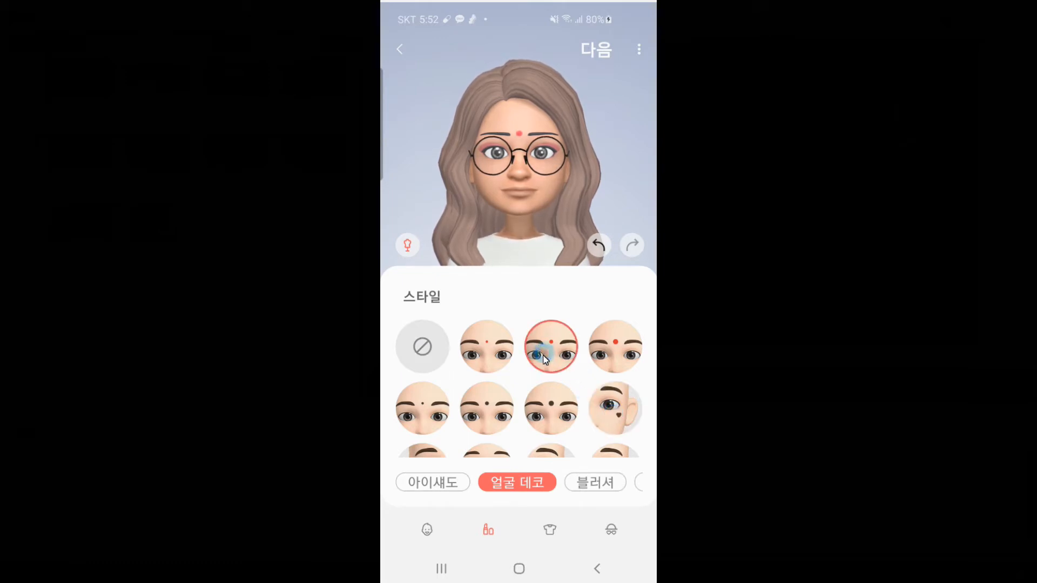
pyautogui.click(420, 344)
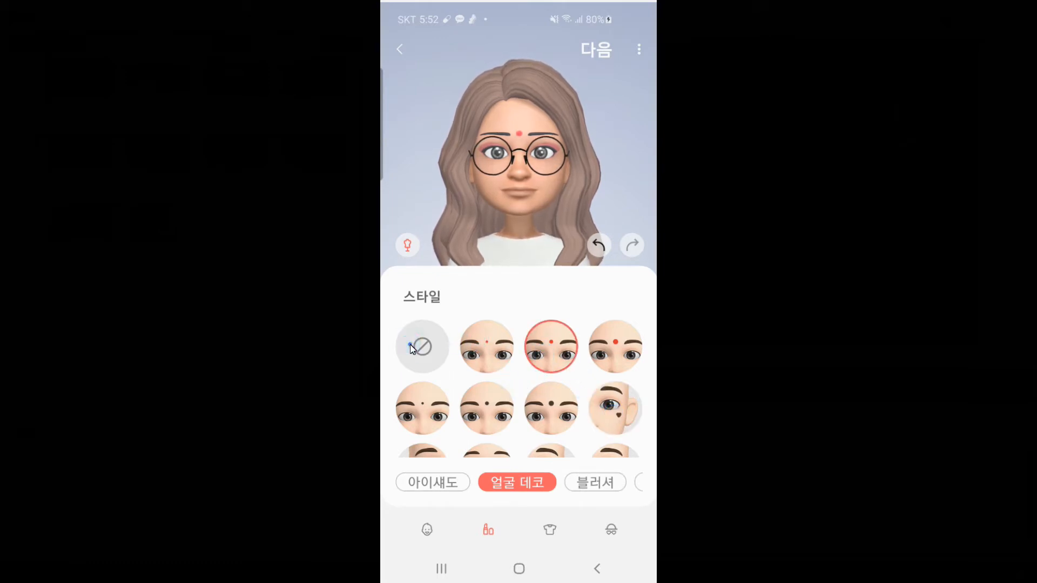
# Apply the second blusher (블러셔) style in red to the emoji's cheeks
pyautogui.click(592, 483)
pyautogui.click(553, 378)
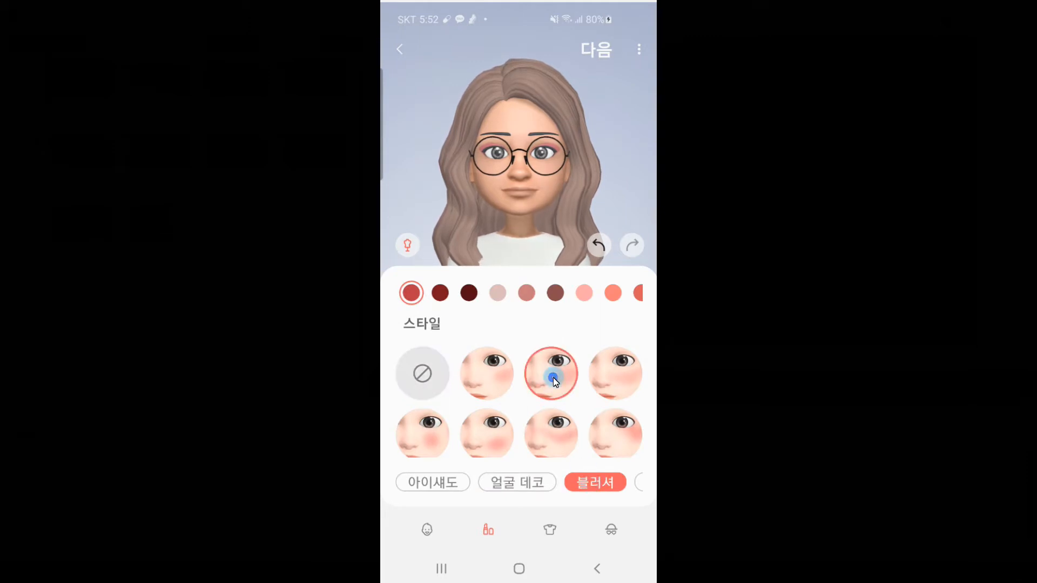
# Compare the available tops (상의) and dress the emoji in the navy-and-white striped T-shirt
pyautogui.click(550, 530)
pyautogui.click(493, 366)
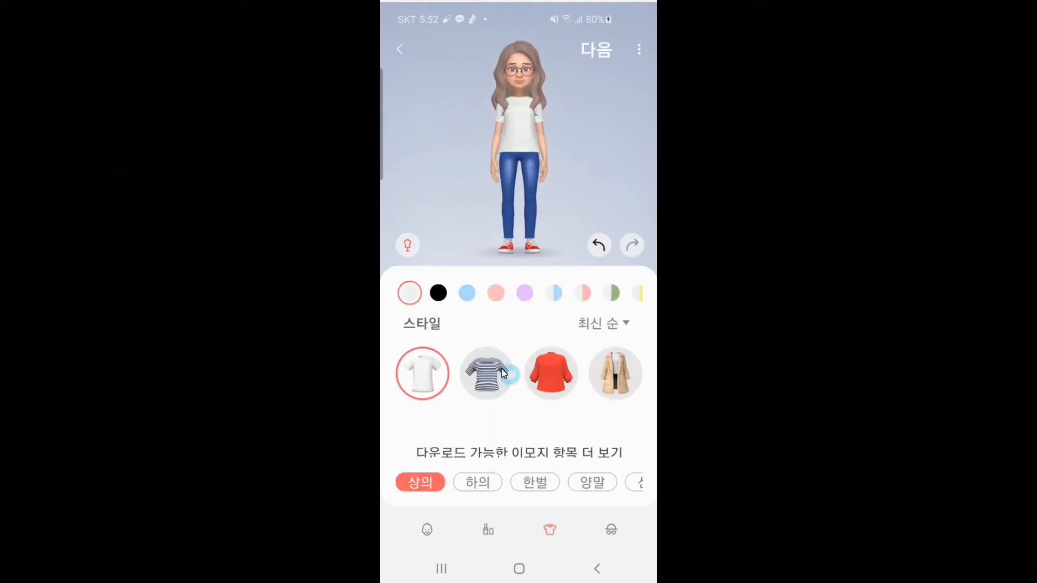
pyautogui.click(568, 355)
pyautogui.click(610, 352)
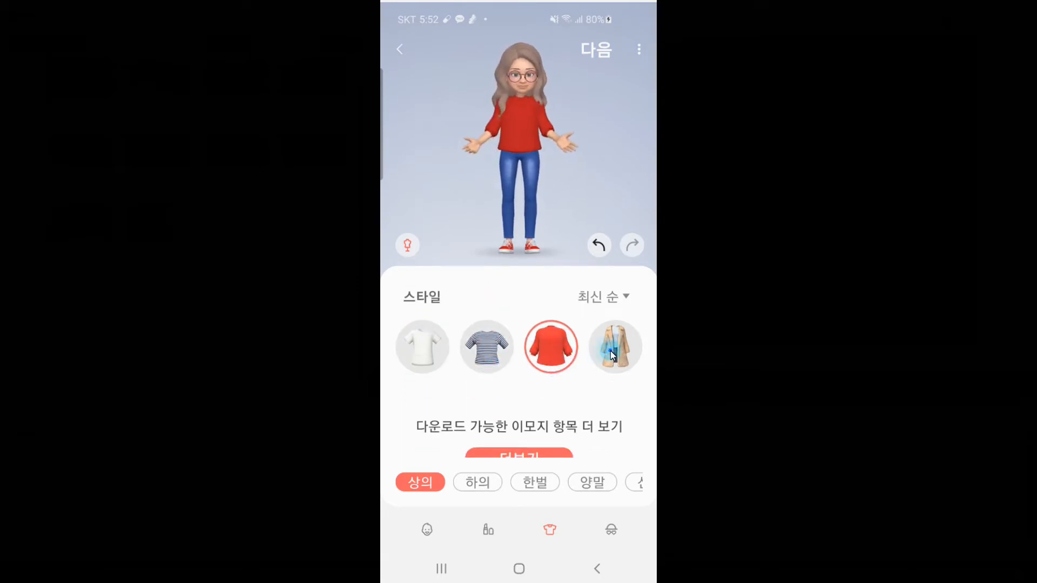
pyautogui.click(505, 354)
pyautogui.click(485, 487)
pyautogui.click(478, 488)
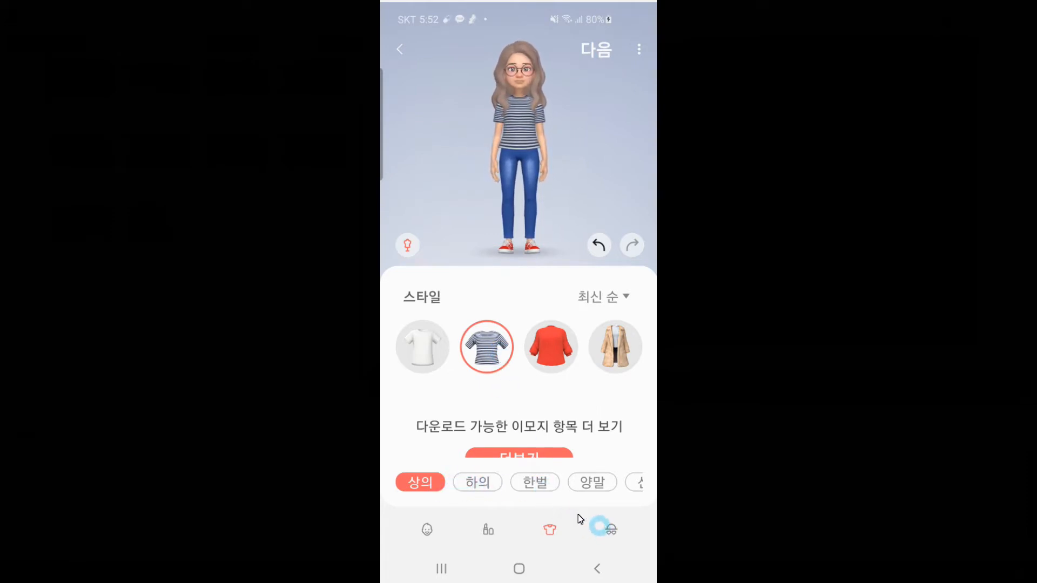
# Put the grey cap with the orange brim on the emoji from the hat (모자) accessories
pyautogui.click(611, 532)
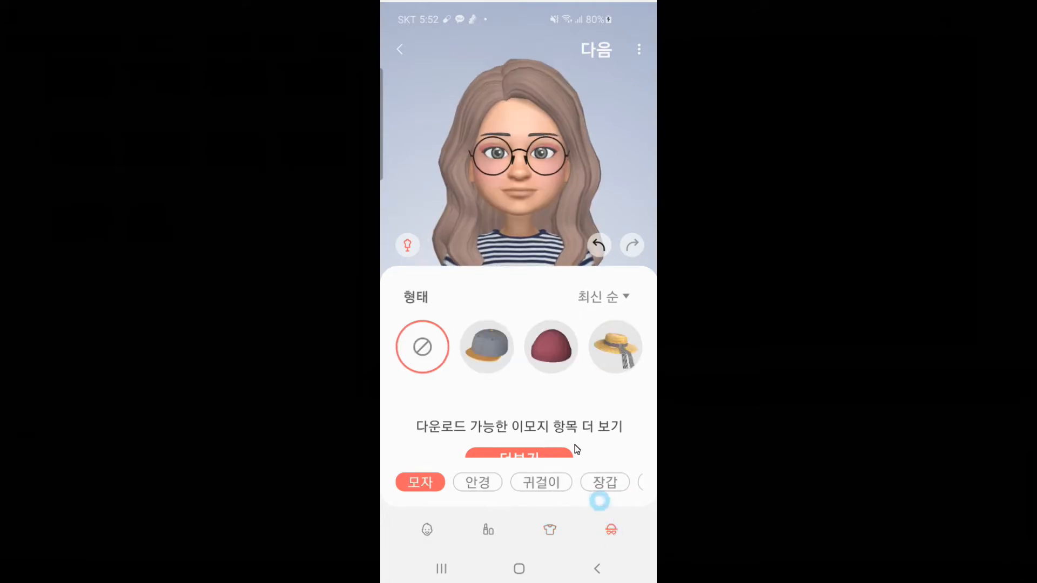
pyautogui.click(494, 349)
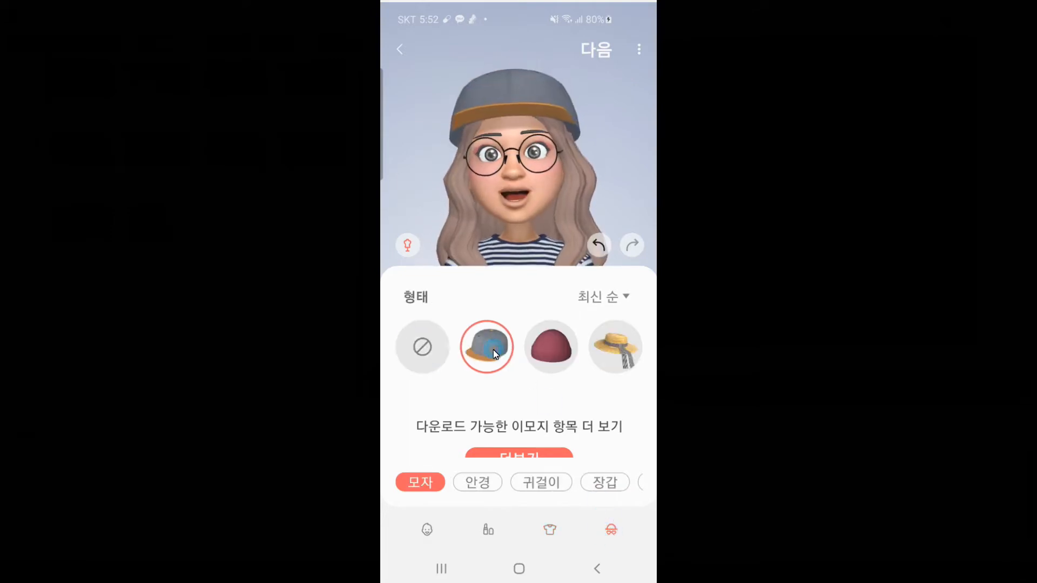
# Save the customised emoji and complete the emoji sticker introduction
pyautogui.click(571, 357)
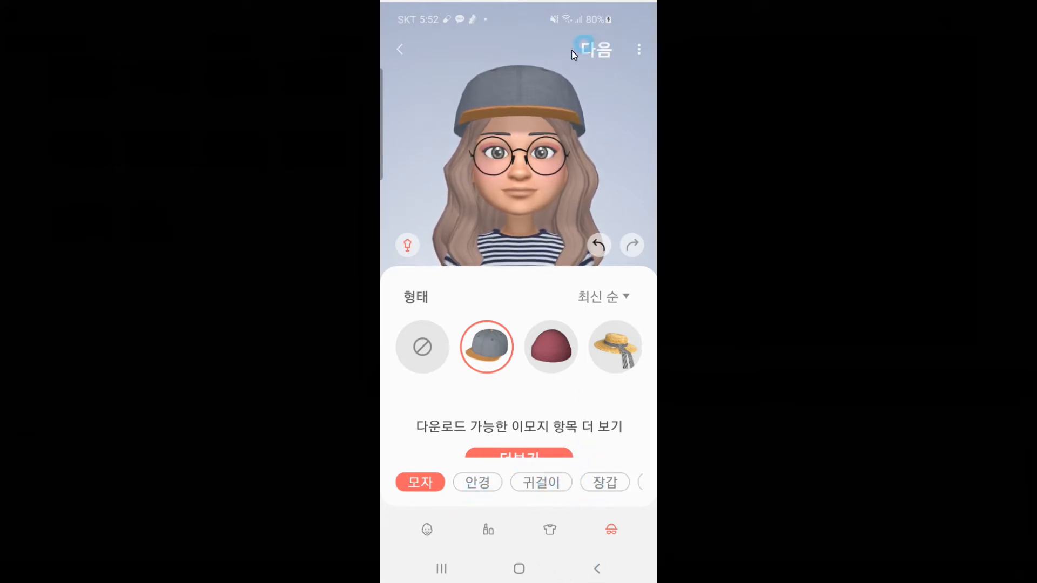
pyautogui.click(594, 50)
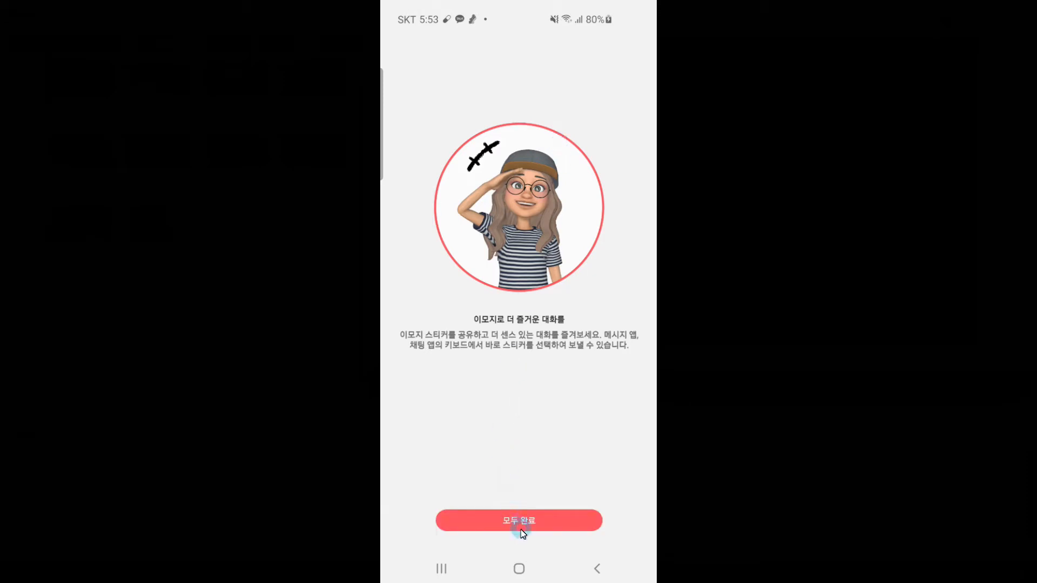
pyautogui.click(522, 520)
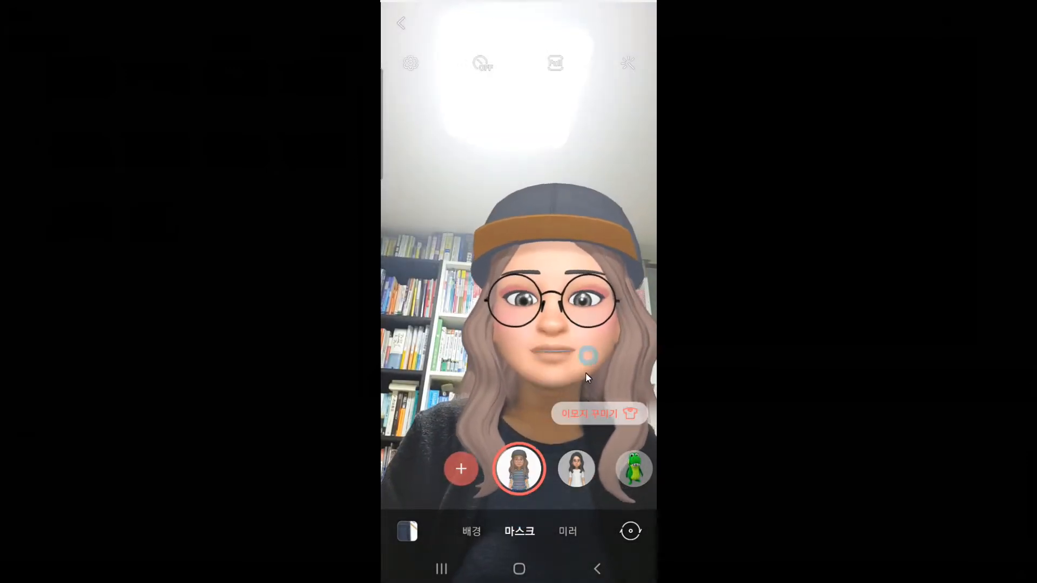
# Preview the other AR emoji masks (마스크) on the face, including the dark-haired emoji, the green dinosaur and the sloth
pyautogui.click(576, 469)
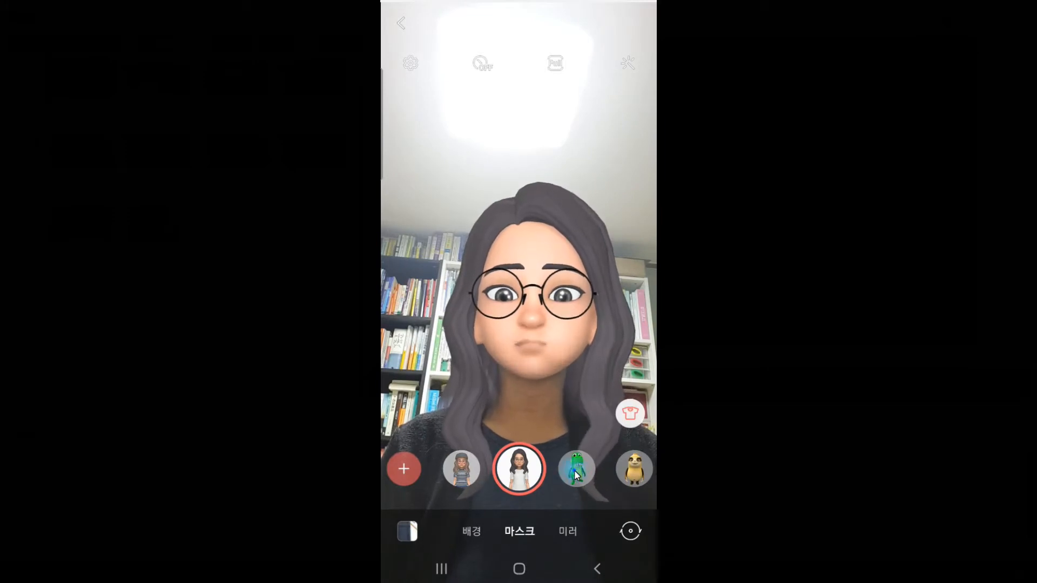
pyautogui.click(577, 470)
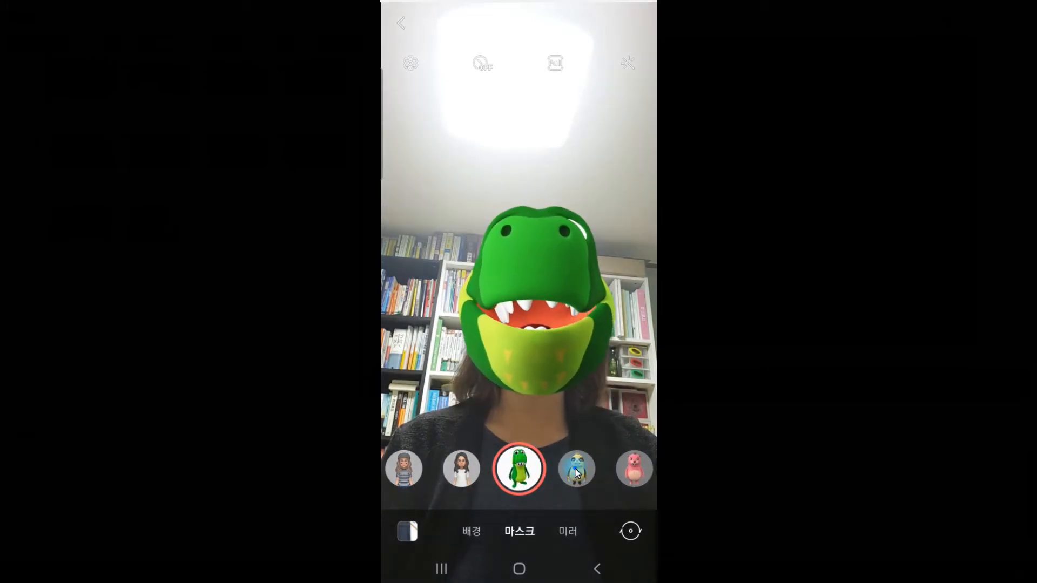
pyautogui.click(577, 471)
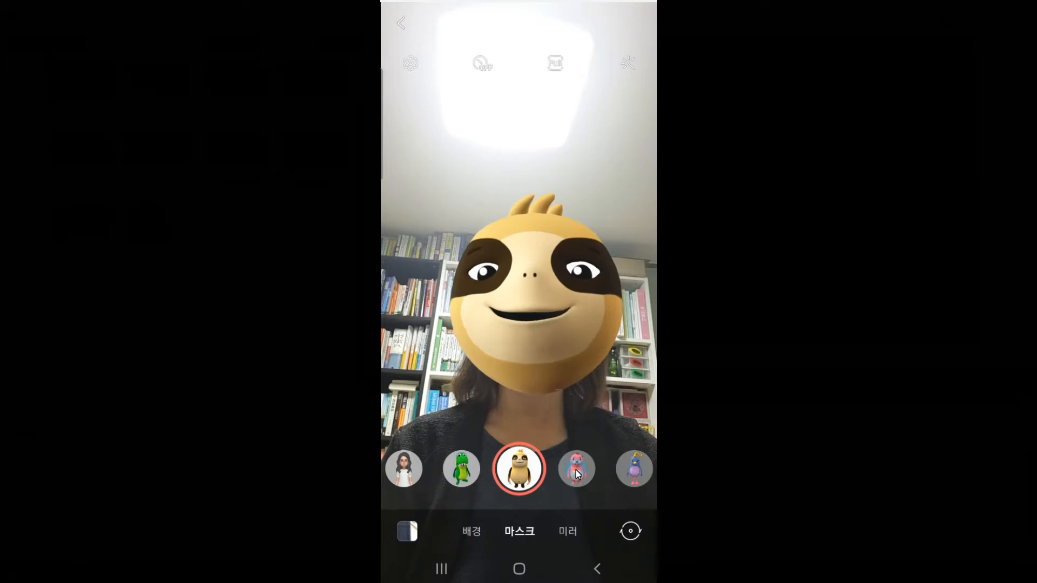
pyautogui.click(407, 468)
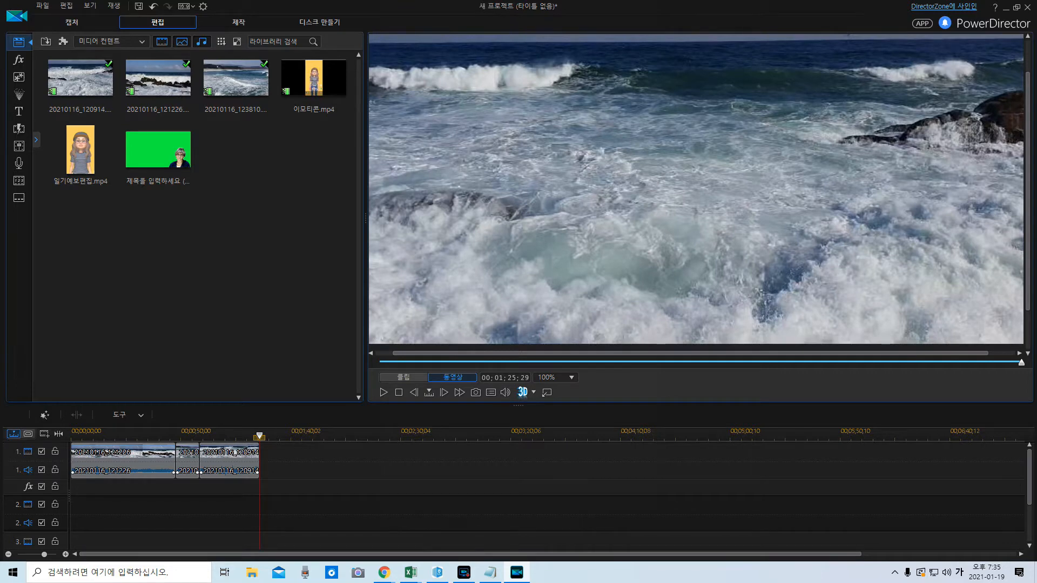
# In PowerDirector, place 일기예보편집.mp4 on video track 2 at the project start and open it in the PiP designer (PiP 디자이너)
pyautogui.click(134, 467)
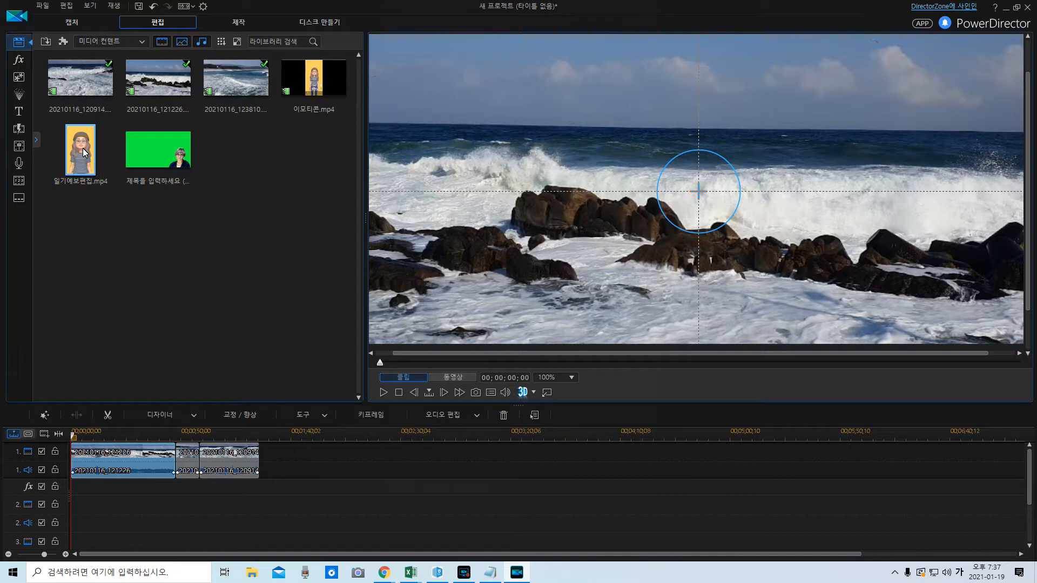
pyautogui.moveTo(80, 151); pyautogui.dragTo(106, 517)
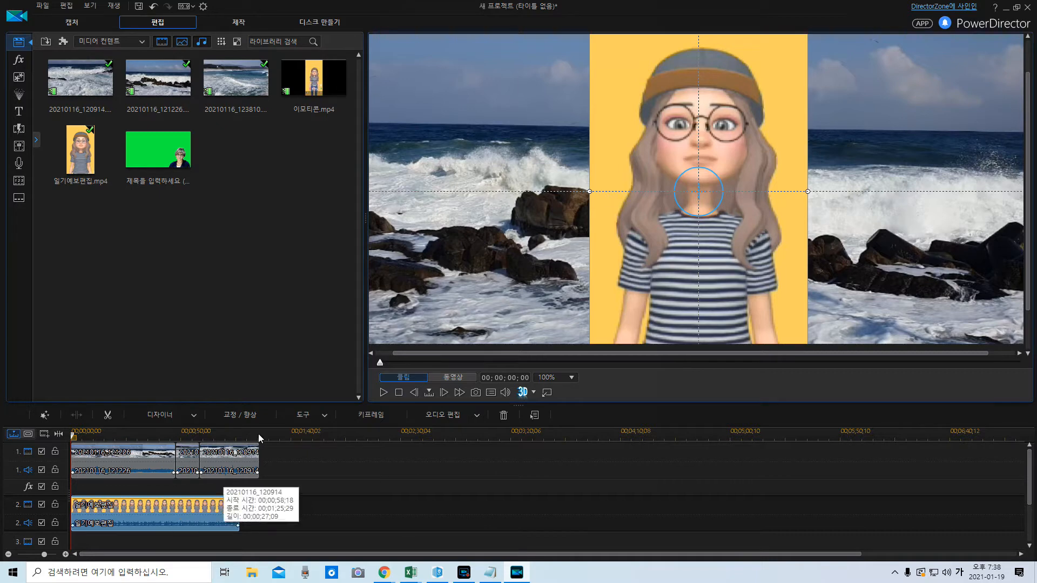
pyautogui.click(168, 414)
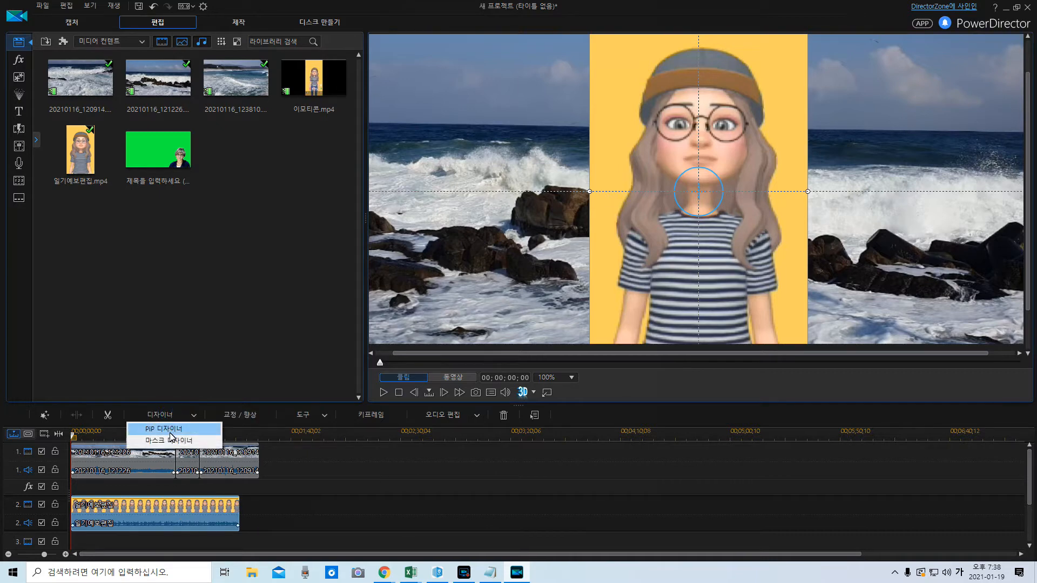
pyautogui.click(170, 430)
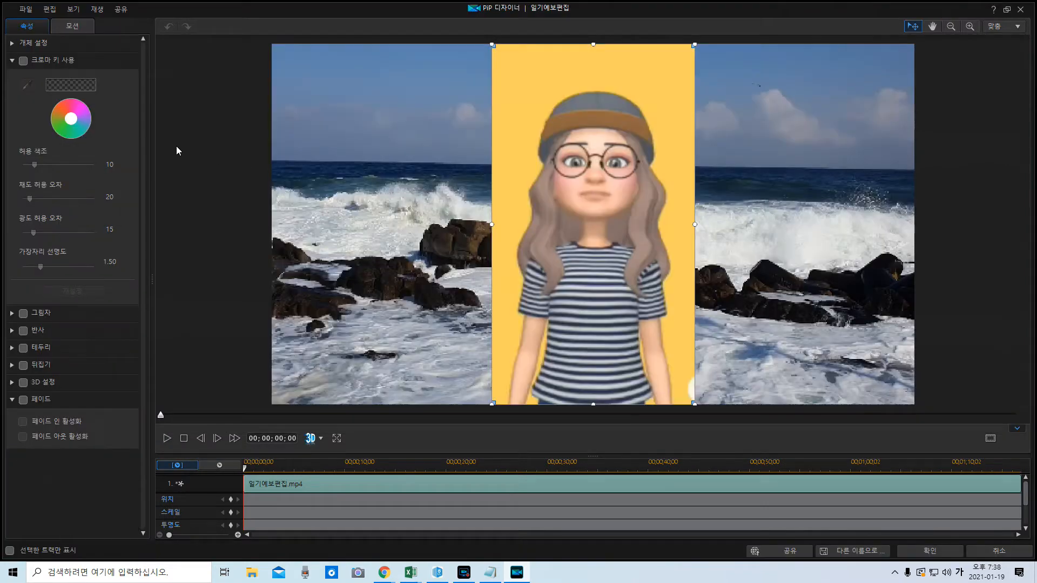
# Enable the chroma key (크로마 키 사용) for the emoji clip and sample its yellow background as the colour to remove
pyautogui.click(23, 63)
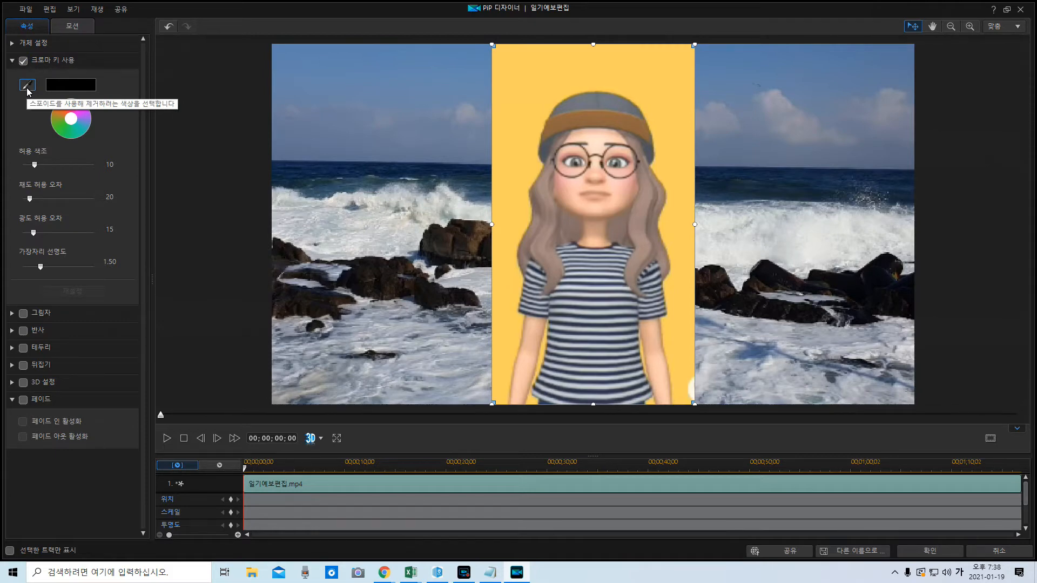
pyautogui.click(27, 89)
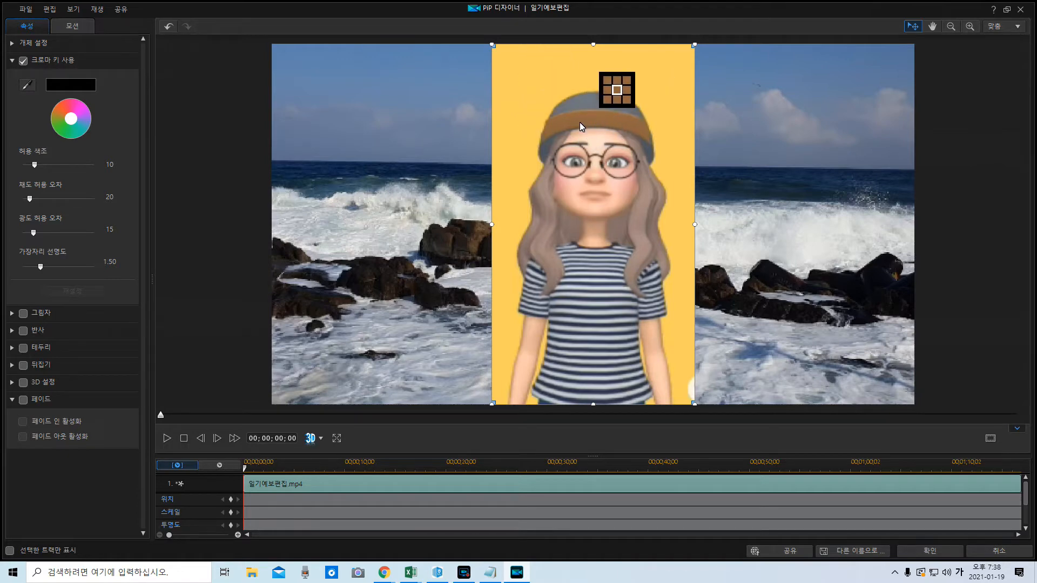
pyautogui.click(522, 94)
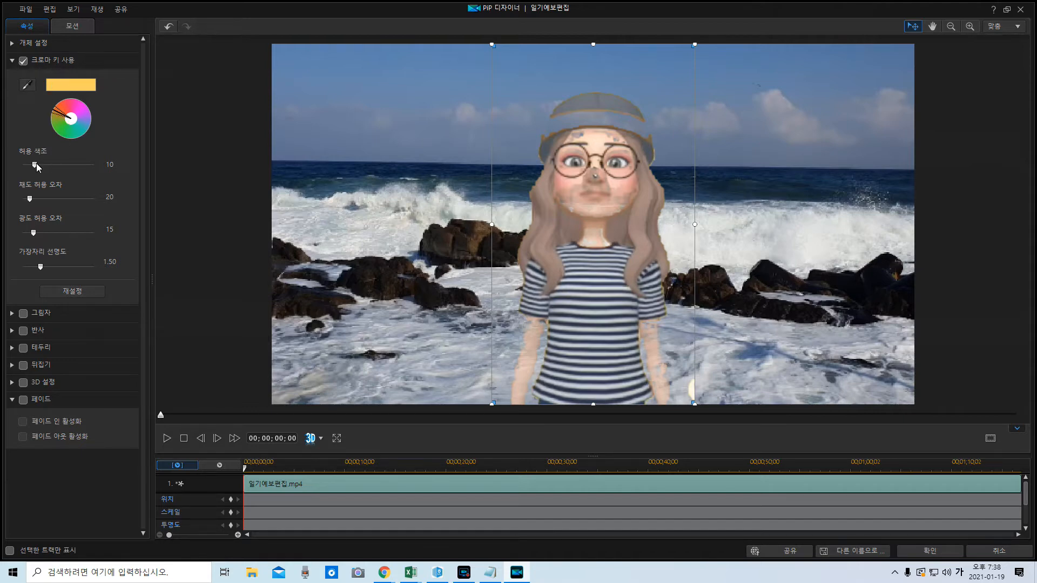
# Set the chroma key's hue tolerance to 27, saturation tolerance to 35 and luminance tolerance to 10, and adjust the edge sharpness
pyautogui.moveTo(36, 167); pyautogui.dragTo(55, 165)
pyautogui.moveTo(55, 166); pyautogui.dragTo(88, 171)
pyautogui.moveTo(63, 105); pyautogui.dragTo(48, 111)
pyautogui.moveTo(93, 165); pyautogui.dragTo(56, 172)
pyautogui.moveTo(31, 200); pyautogui.dragTo(82, 203)
pyautogui.moveTo(34, 234)
pyautogui.mouseDown()
pyautogui.moveTo(105, 246)
pyautogui.moveTo(29, 242)
pyautogui.mouseUp()
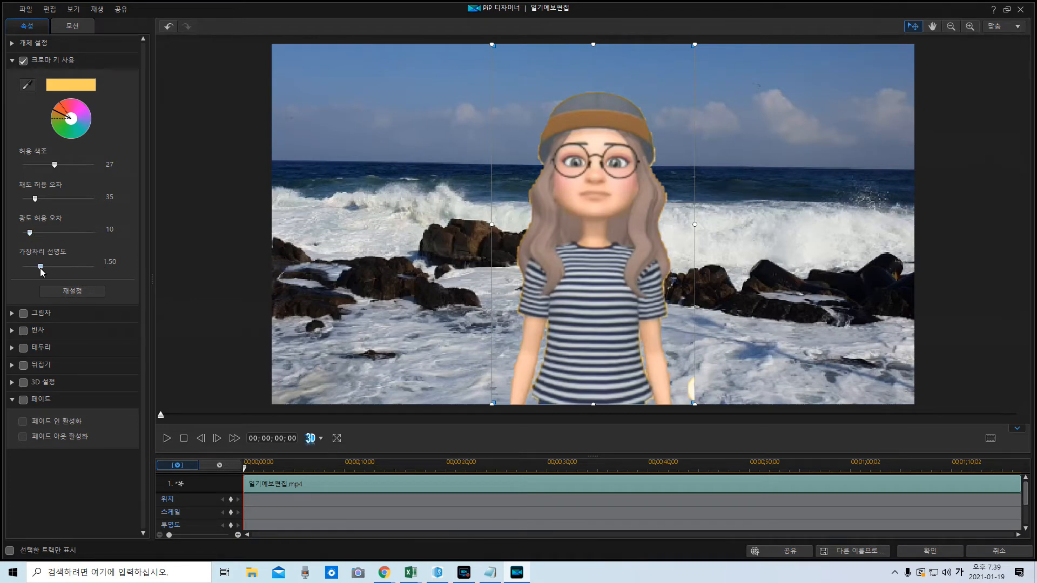
pyautogui.moveTo(40, 266)
pyautogui.mouseDown()
pyautogui.moveTo(59, 269)
pyautogui.moveTo(43, 272)
pyautogui.mouseUp()
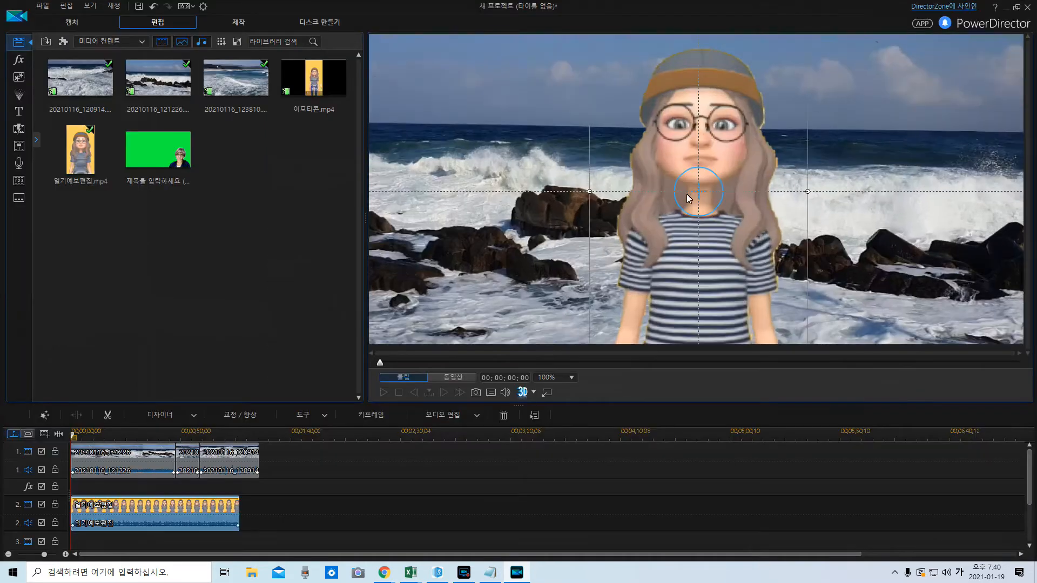
# Move the keyed emoji clip to the end of the ocean clips at 00;01;25;29 and delete it from track 2
pyautogui.moveTo(159, 519); pyautogui.dragTo(374, 517)
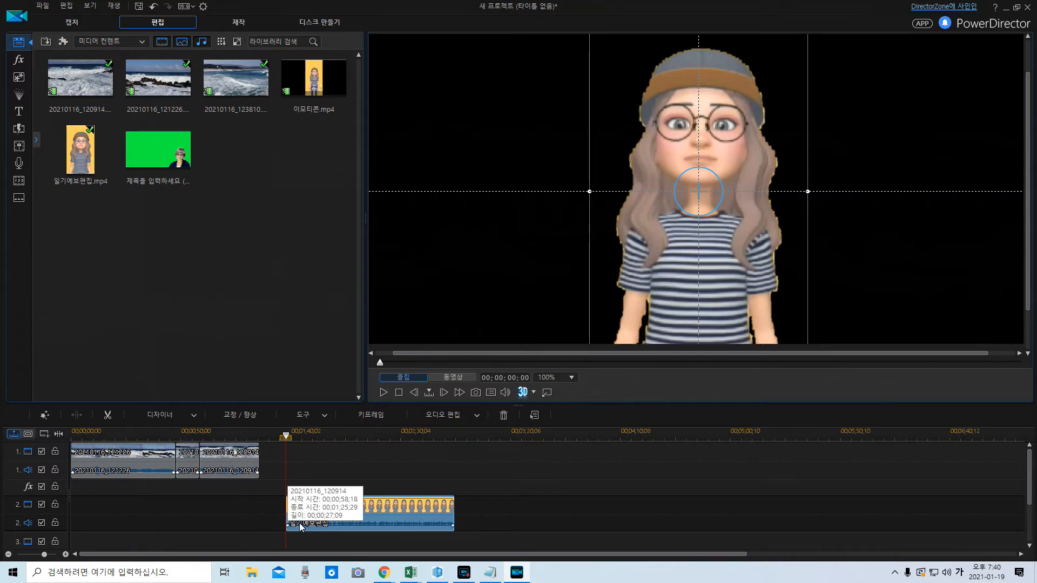
pyautogui.moveTo(386, 517); pyautogui.dragTo(361, 516)
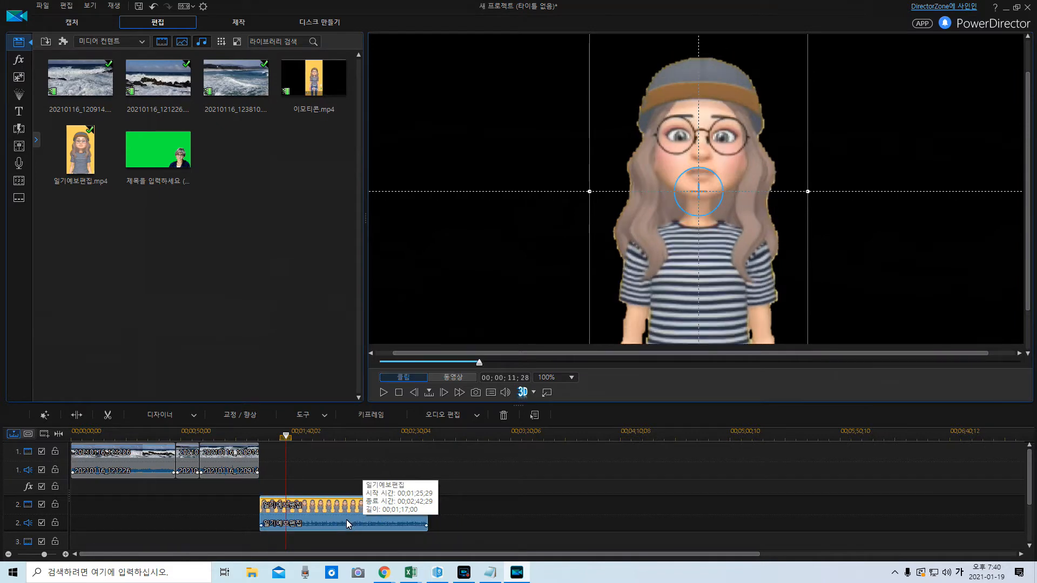
pyautogui.press('Delete')
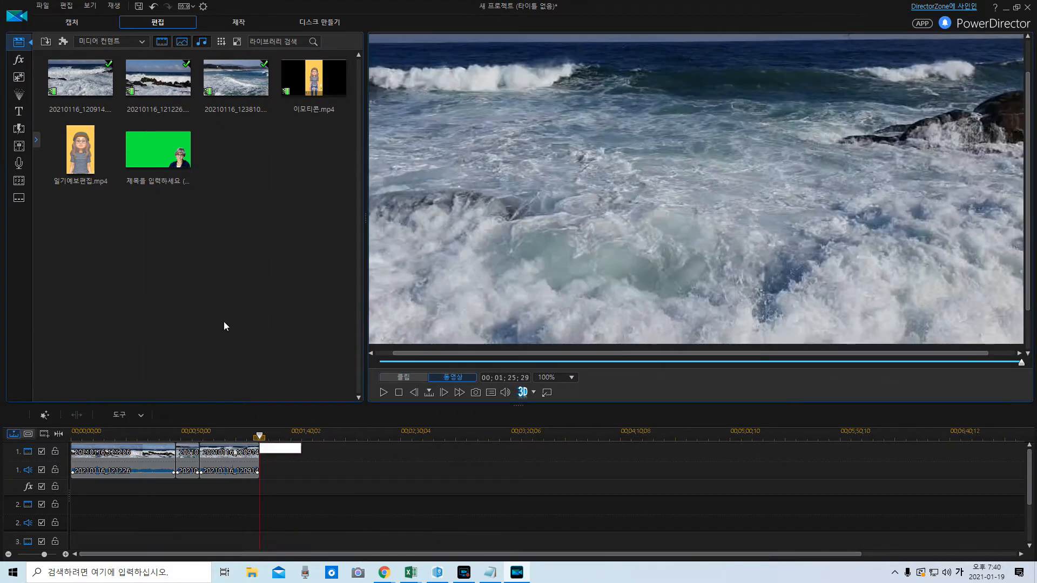
# Add 일기예보편집.mp4 to the start of video track 2 again, over the ocean footage, and open it in the PiP designer
pyautogui.moveTo(80, 150); pyautogui.dragTo(60, 510)
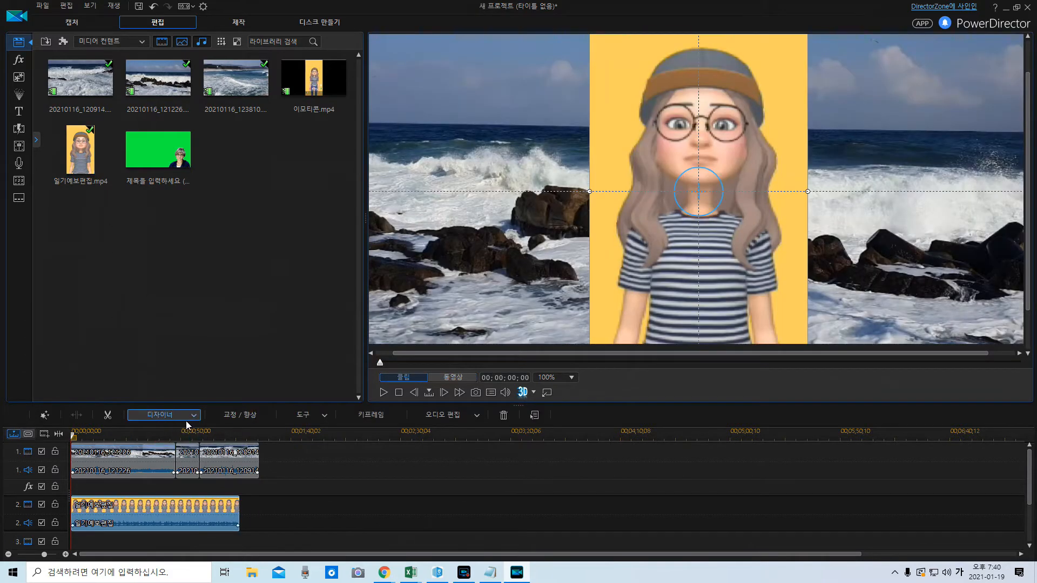
pyautogui.click(186, 420)
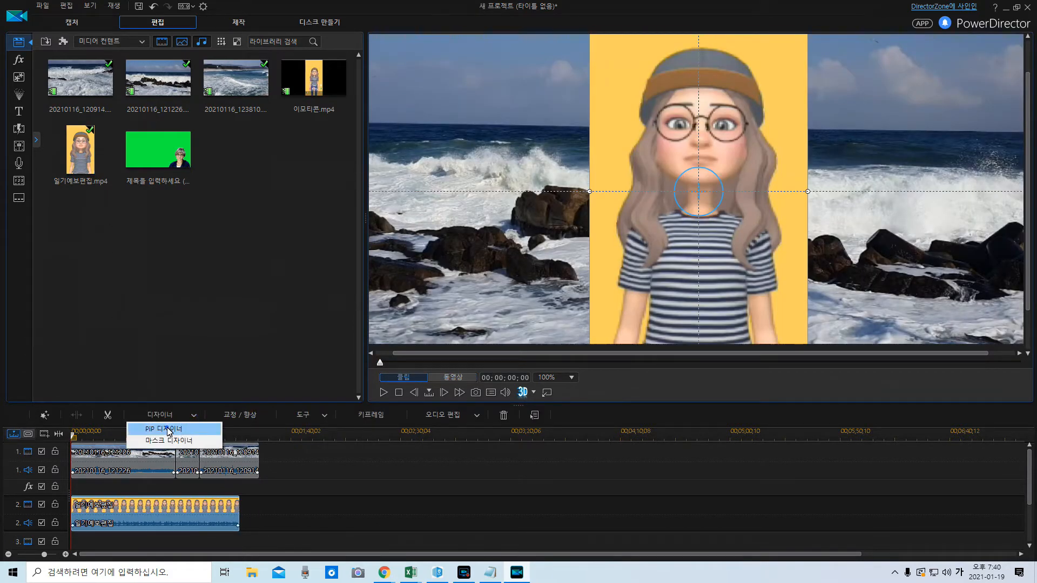
pyautogui.click(169, 430)
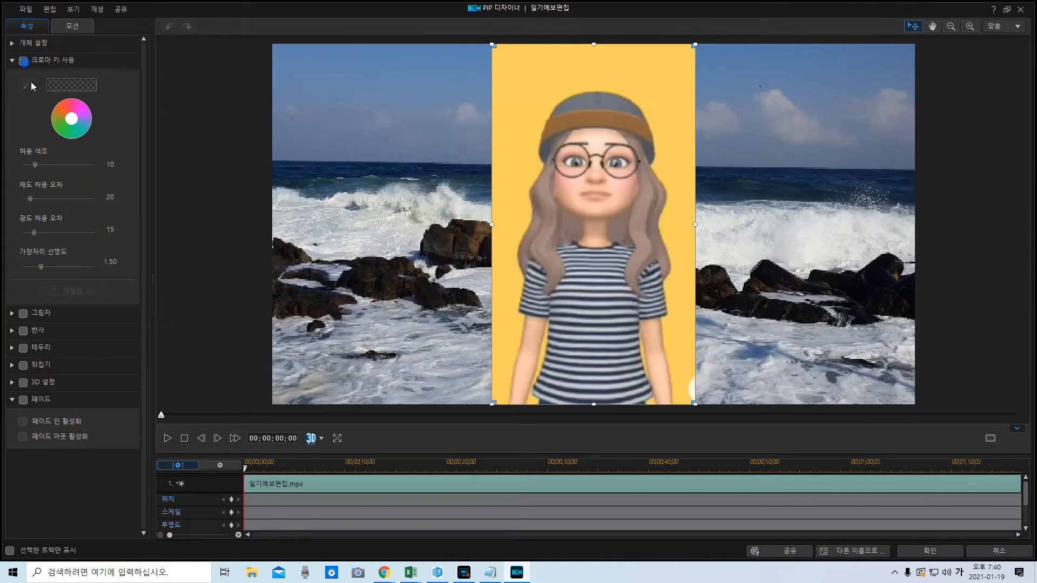
# Key out the clip's yellow background with a luminance tolerance of 14 and apply the PiP designer changes
pyautogui.click(22, 65)
pyautogui.click(23, 60)
pyautogui.click(28, 85)
pyautogui.click(517, 98)
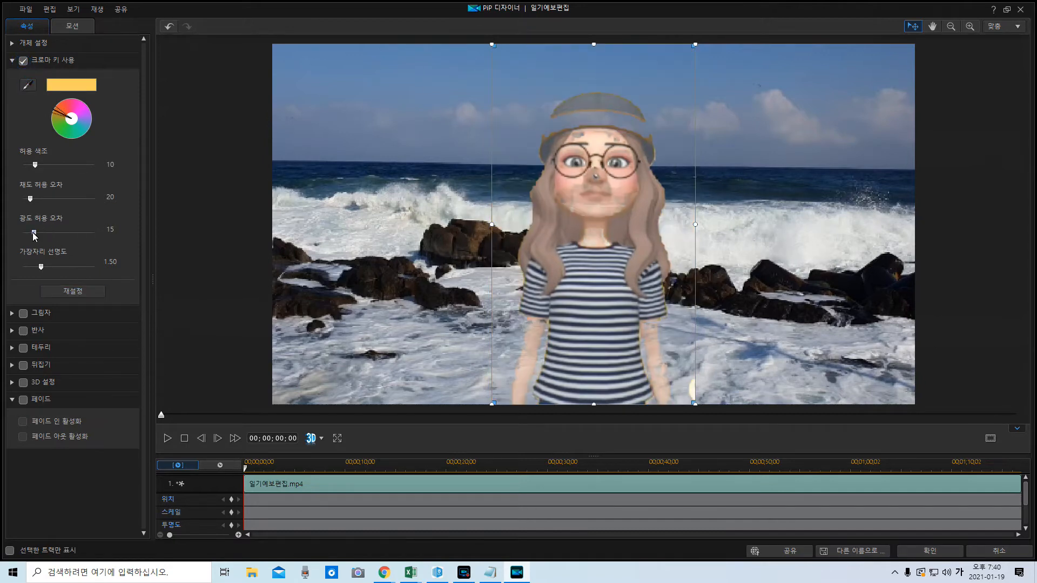
pyautogui.moveTo(33, 233); pyautogui.dragTo(32, 233)
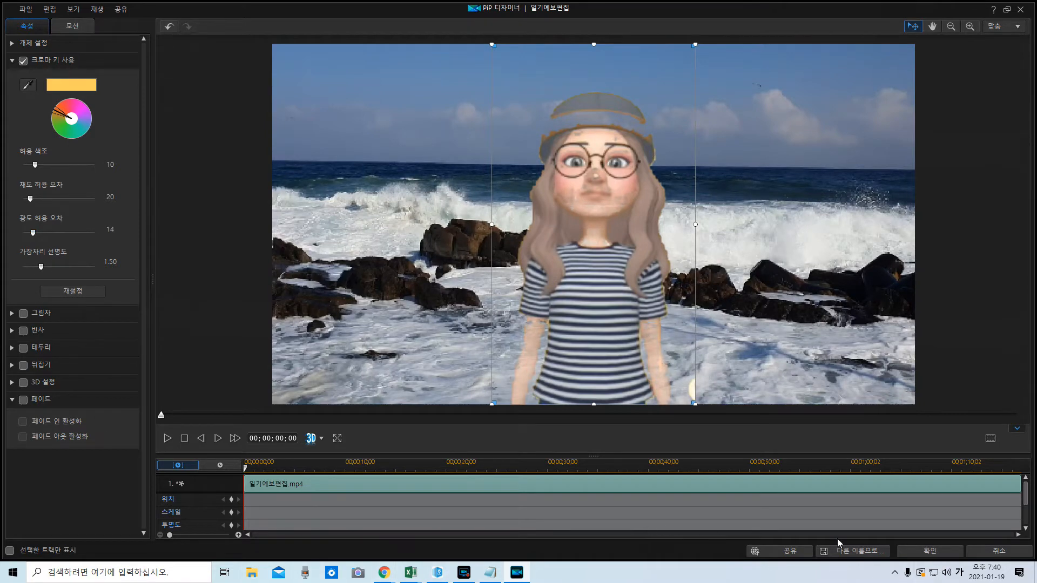
pyautogui.click(943, 555)
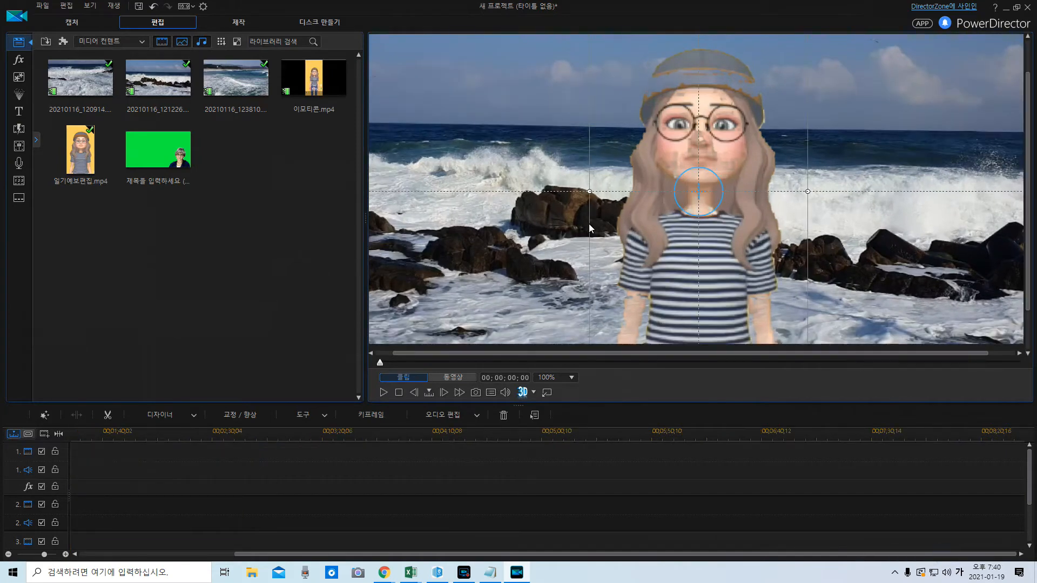
# Shift the re-keyed emoji clip past the last ocean clip to 00;01;25;29 and remove it from the timeline
pyautogui.click(370, 524)
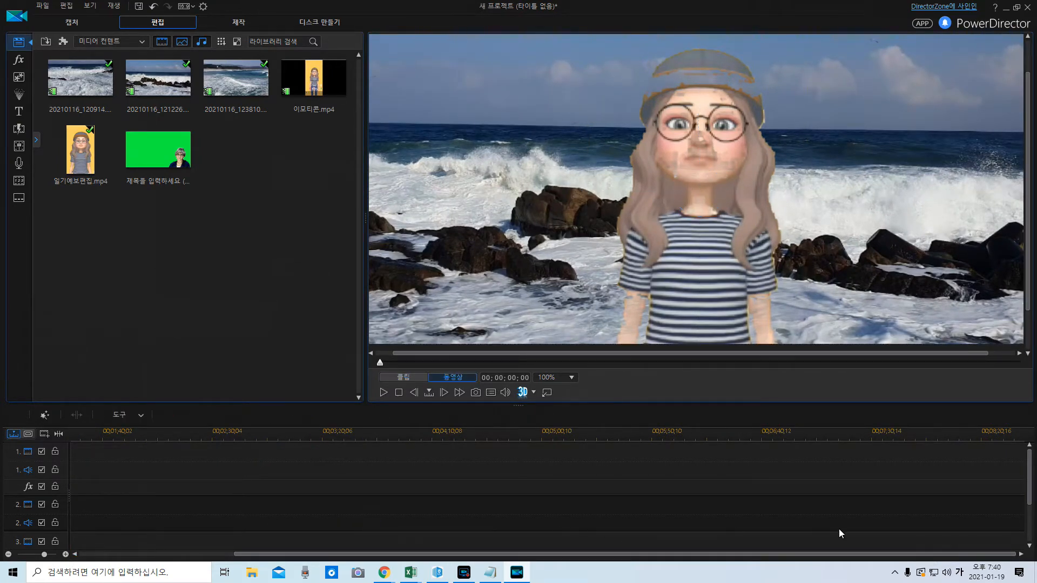
pyautogui.moveTo(798, 555); pyautogui.dragTo(590, 556)
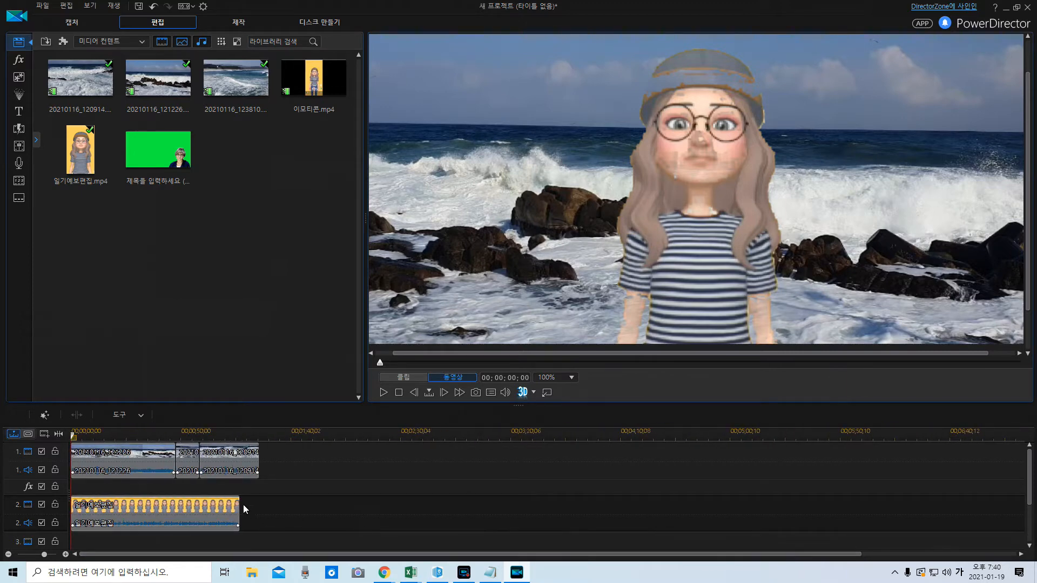
pyautogui.moveTo(215, 514); pyautogui.dragTo(404, 514)
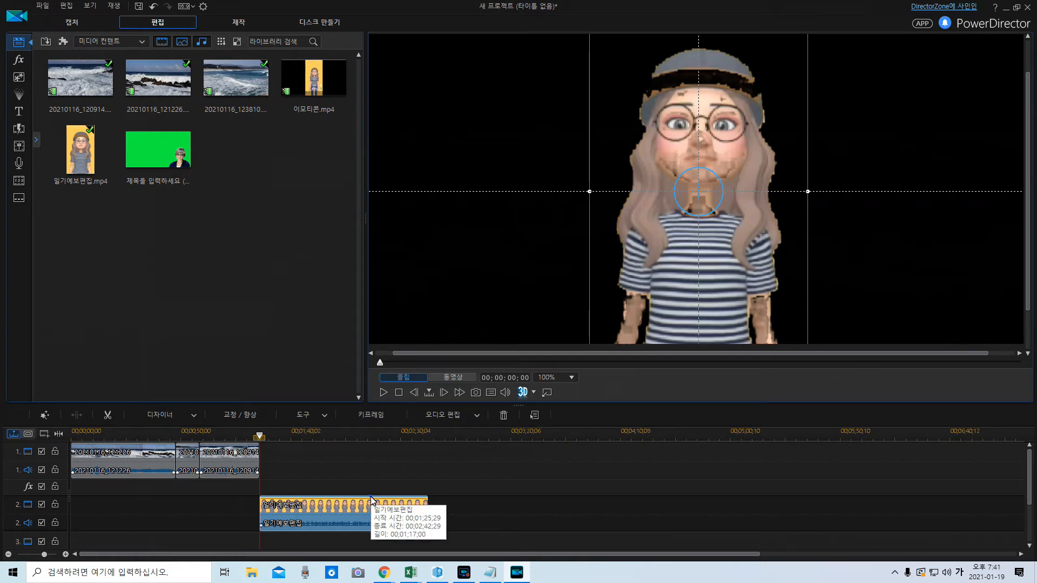
pyautogui.press('Delete')
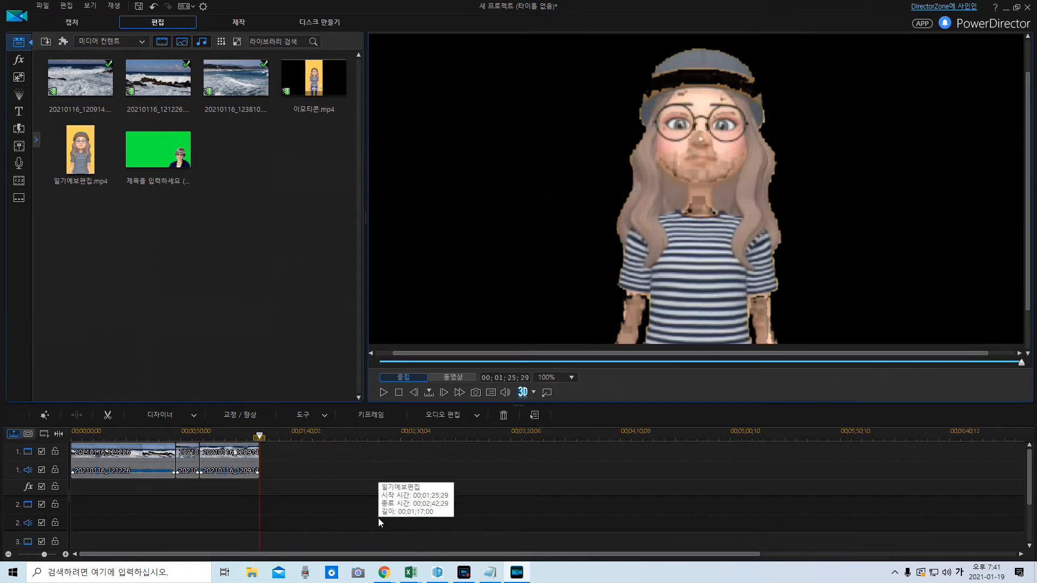
# Place 일기예보편집.mp4 on video track 2 right after the ocean clips, at 00;01;25;29, and open it in the PiP designer
pyautogui.click(380, 522)
pyautogui.moveTo(81, 163); pyautogui.dragTo(263, 508)
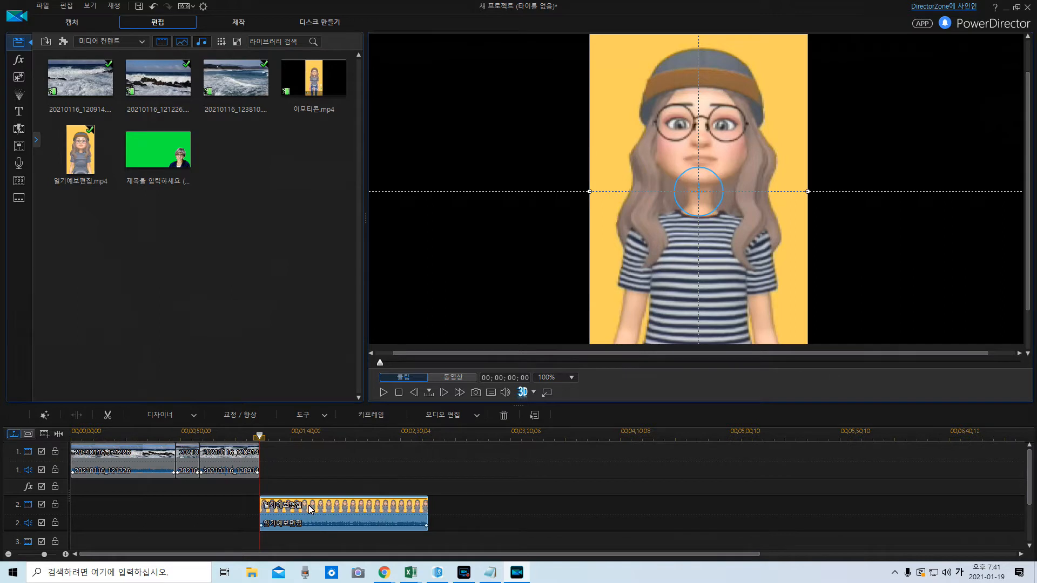
pyautogui.click(193, 417)
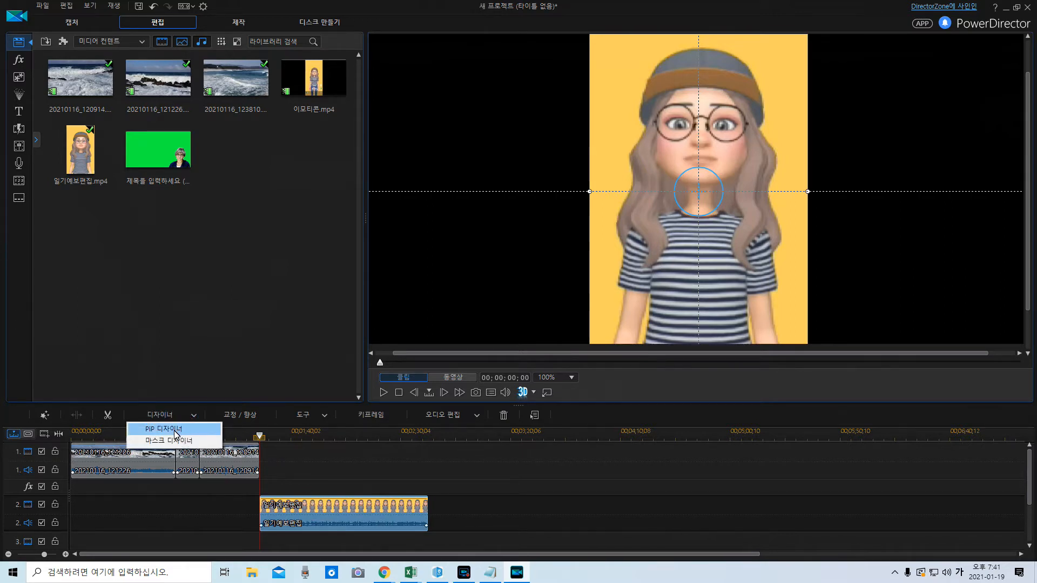
pyautogui.click(174, 430)
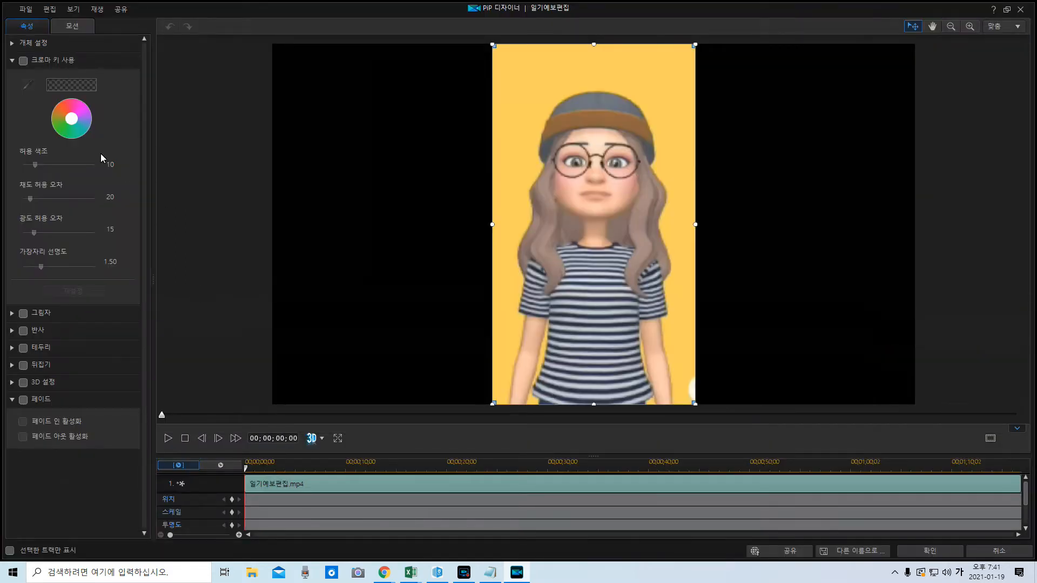
# Turn on the chroma key for the emoji clip over the black background and sample its yellow backdrop for removal
pyautogui.click(23, 62)
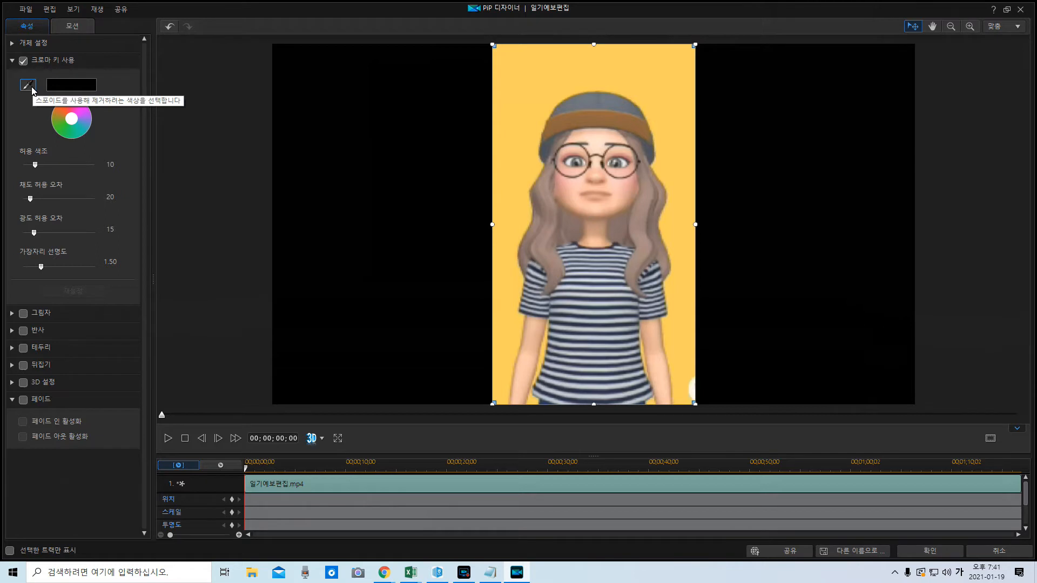
pyautogui.click(29, 86)
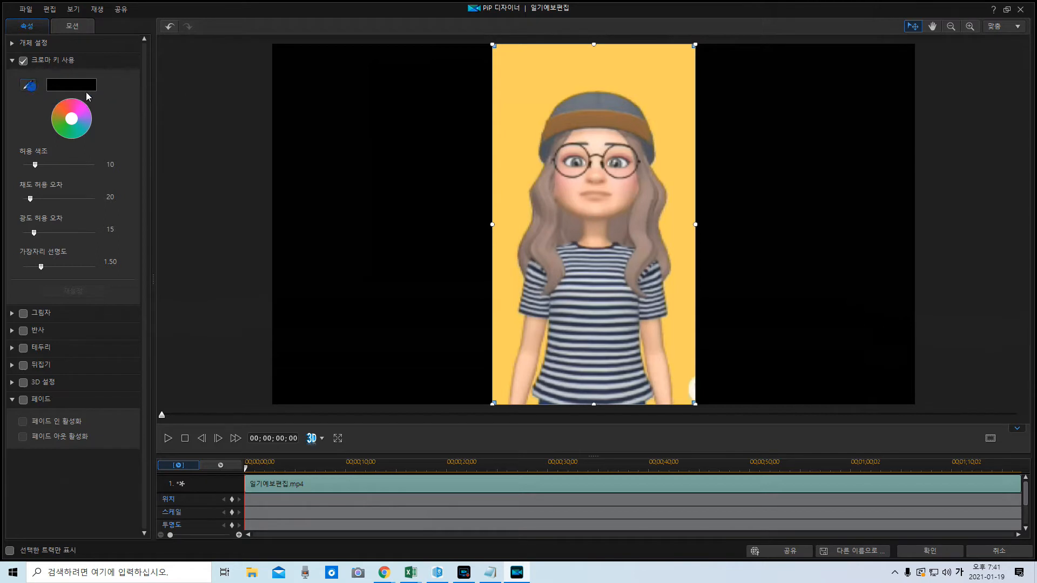
pyautogui.click(518, 80)
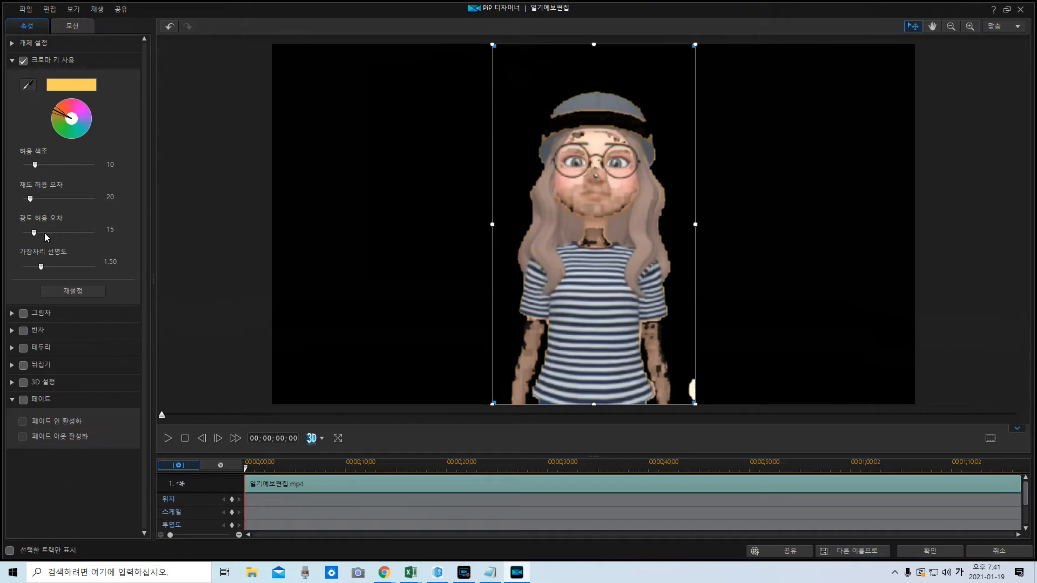
# Set the chroma key luminance tolerance to 11, turn on the emoji's shadow and apply the PiP designer changes
pyautogui.moveTo(34, 234); pyautogui.dragTo(32, 234)
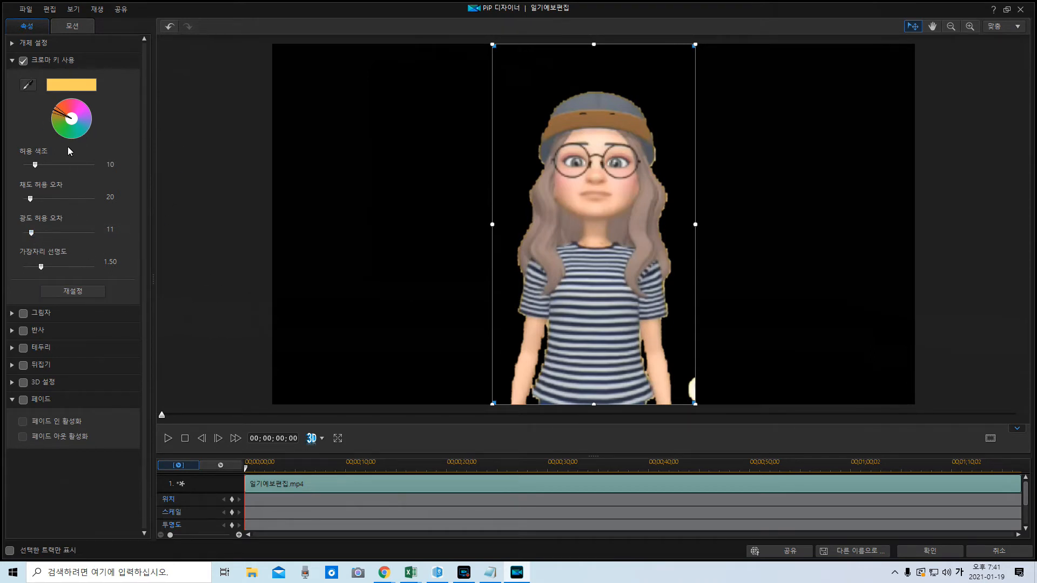
pyautogui.click(24, 317)
pyautogui.click(936, 556)
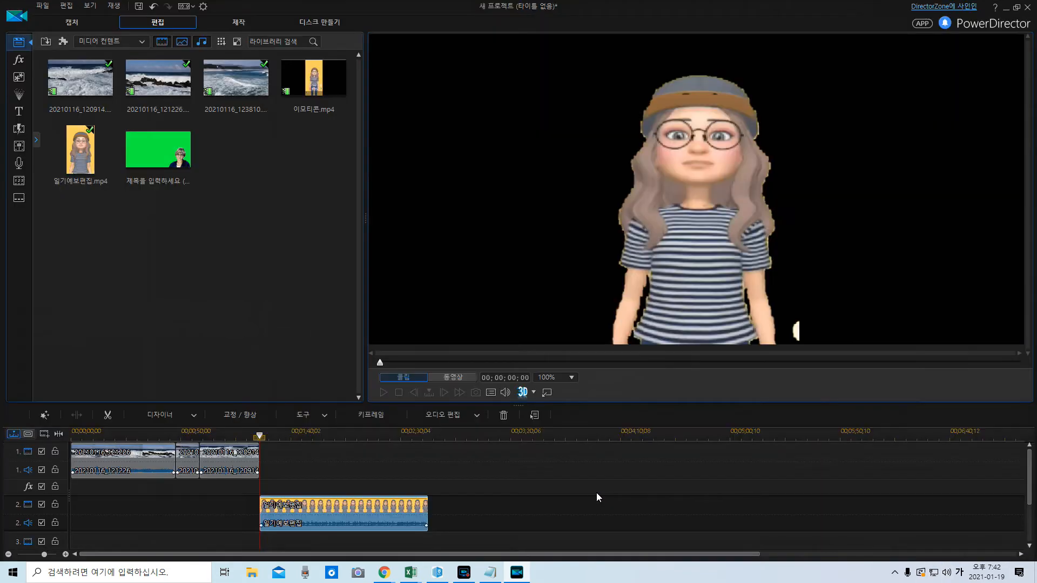
# Align the emoji clip with the timeline start, then shrink the emoji and position it at the lower right of the ocean frame
pyautogui.moveTo(334, 516); pyautogui.dragTo(145, 521)
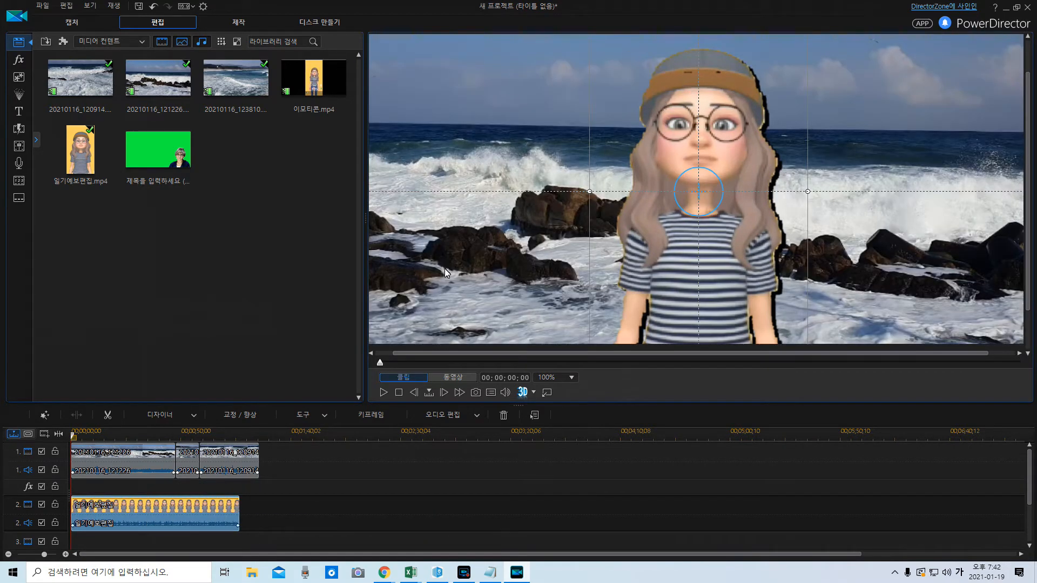
pyautogui.moveTo(665, 126); pyautogui.dragTo(722, 219)
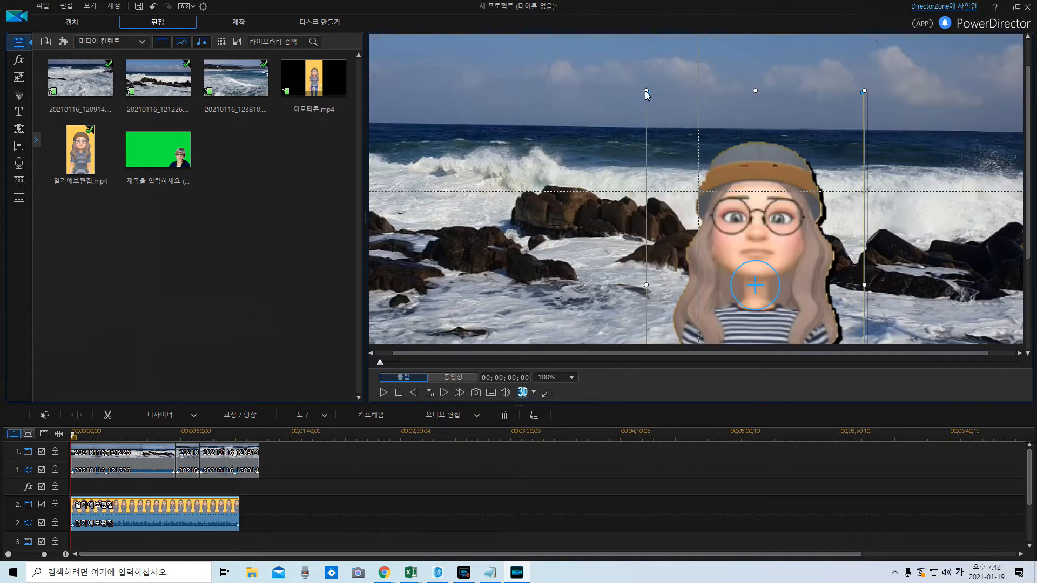
pyautogui.moveTo(647, 92); pyautogui.dragTo(759, 241)
pyautogui.moveTo(786, 297); pyautogui.dragTo(935, 187)
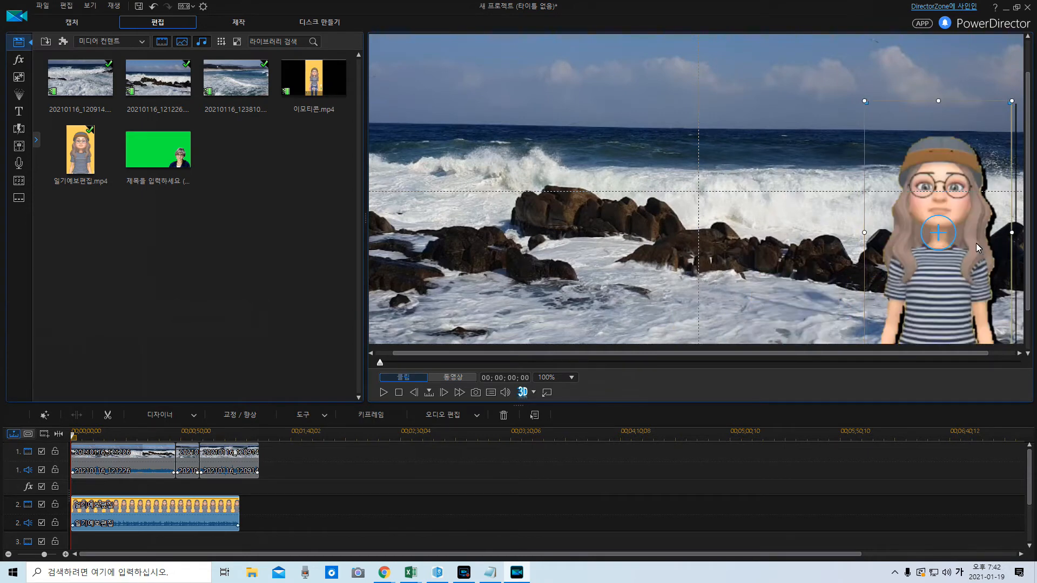
pyautogui.moveTo(865, 100); pyautogui.dragTo(898, 133)
pyautogui.moveTo(948, 254)
pyautogui.mouseDown()
pyautogui.moveTo(950, 239)
pyautogui.moveTo(962, 250)
pyautogui.mouseUp()
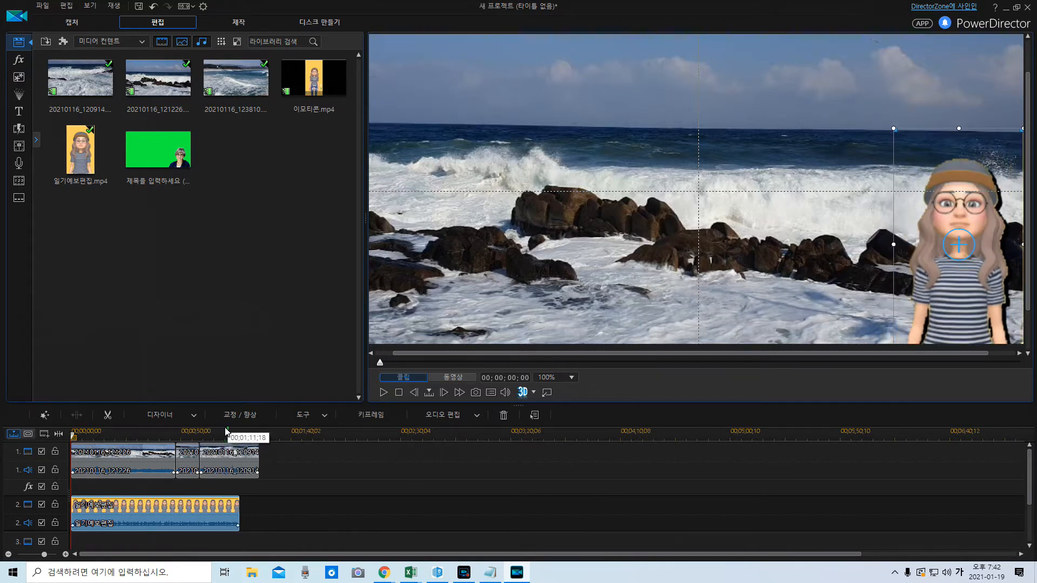
# Reopen the emoji clip in the PiP designer and set its shadow to distance 23.5, blur 6 and opacity 60%
pyautogui.click(195, 421)
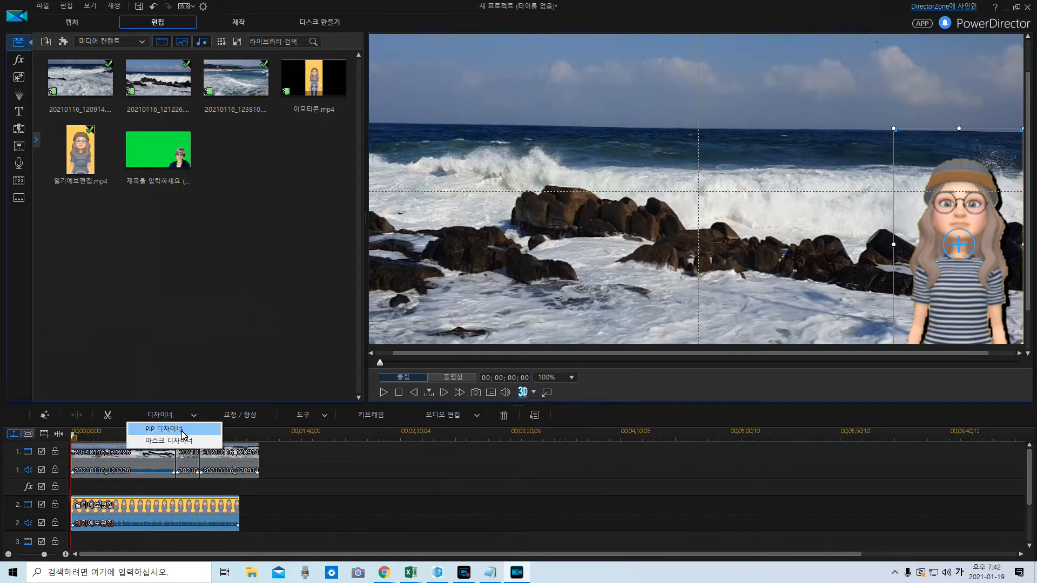
pyautogui.click(184, 435)
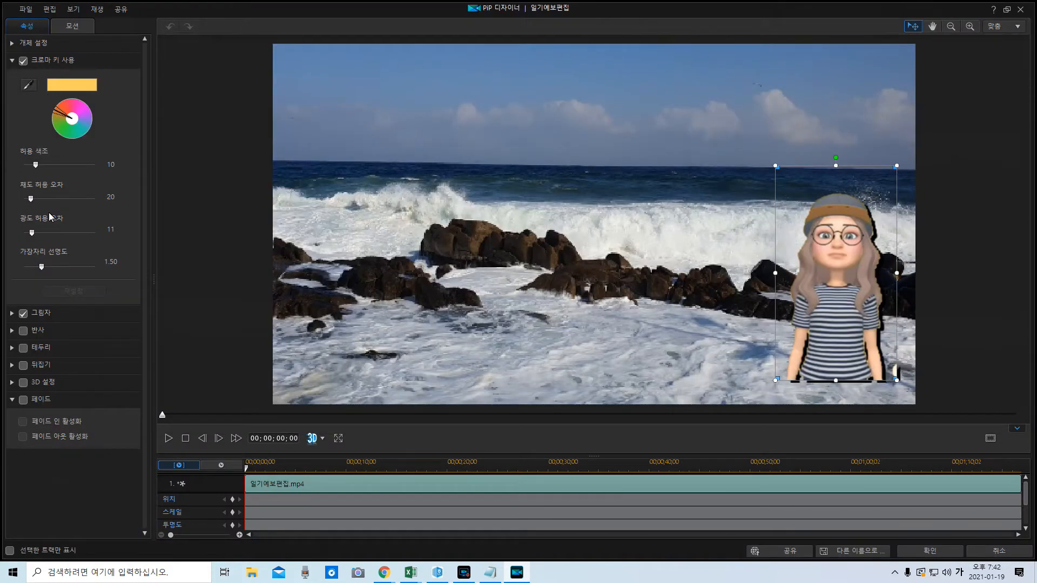
pyautogui.click(23, 315)
pyautogui.click(22, 316)
pyautogui.click(12, 316)
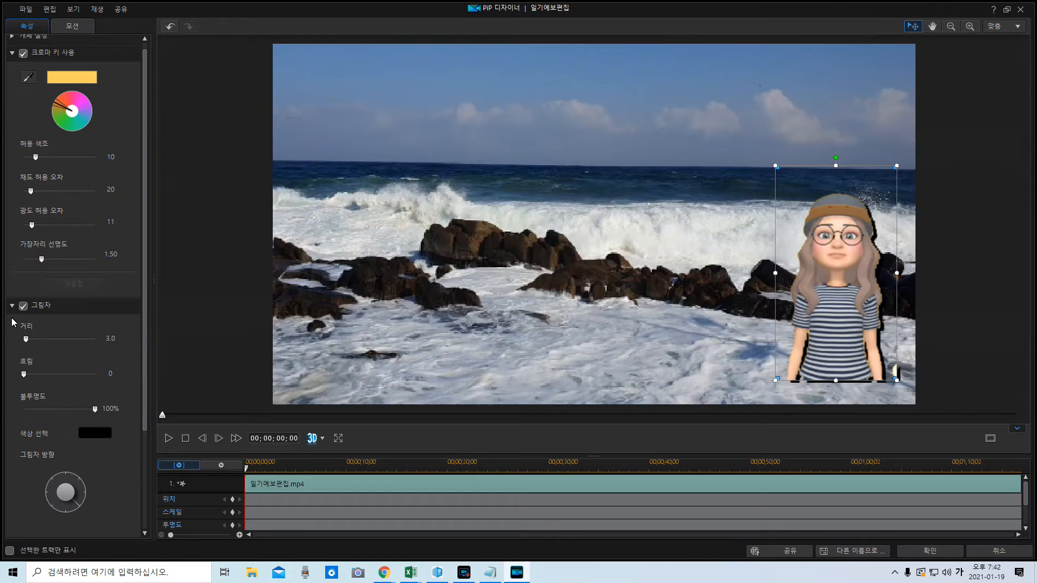
pyautogui.moveTo(27, 341); pyautogui.dragTo(68, 411)
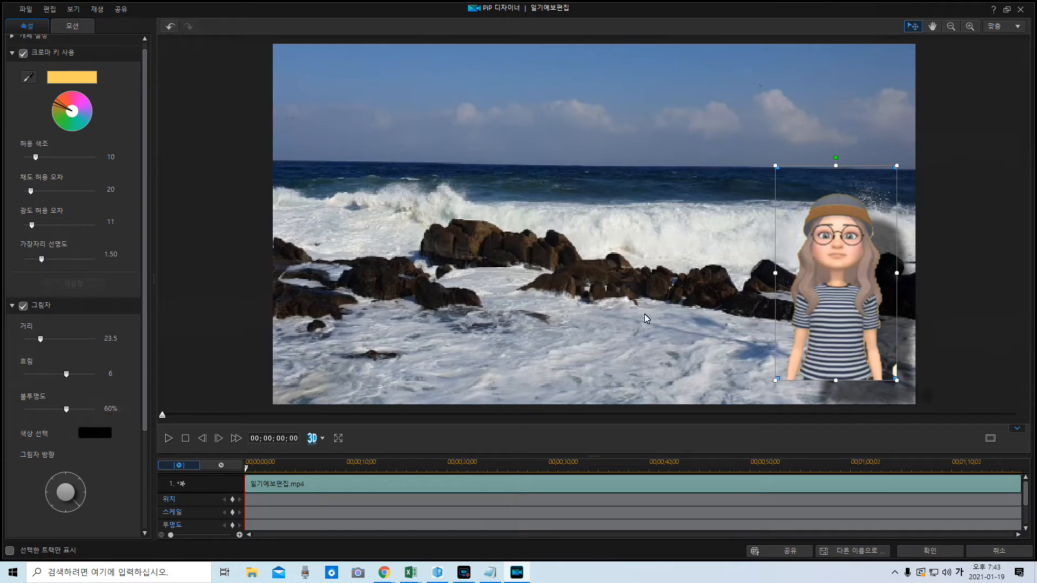
# Fit the emoji into the bottom-right corner of the video frame and try its shadow toward the upper left, ending toward the right
pyautogui.moveTo(843, 296); pyautogui.dragTo(852, 320)
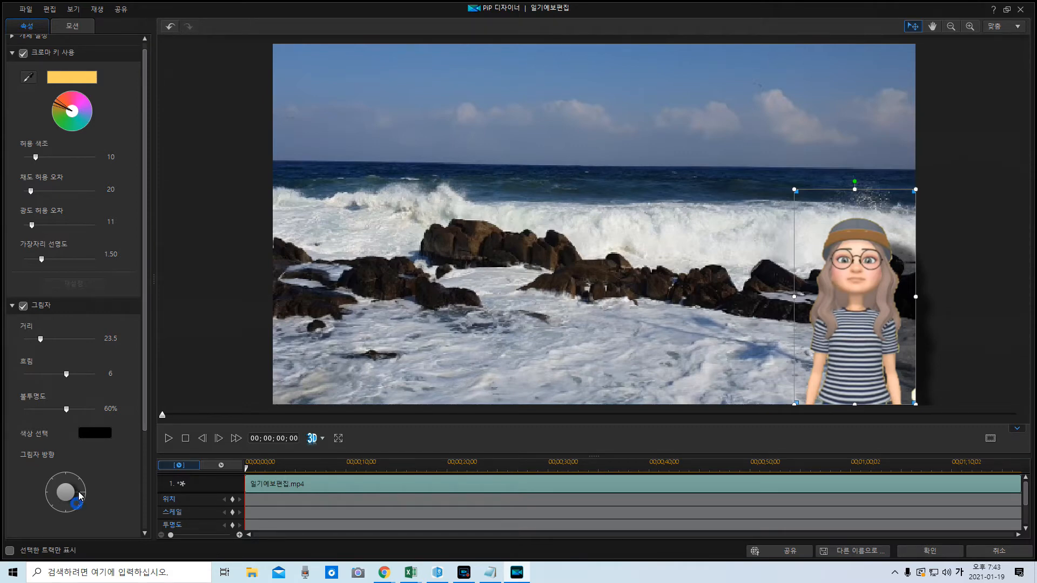
pyautogui.click(50, 476)
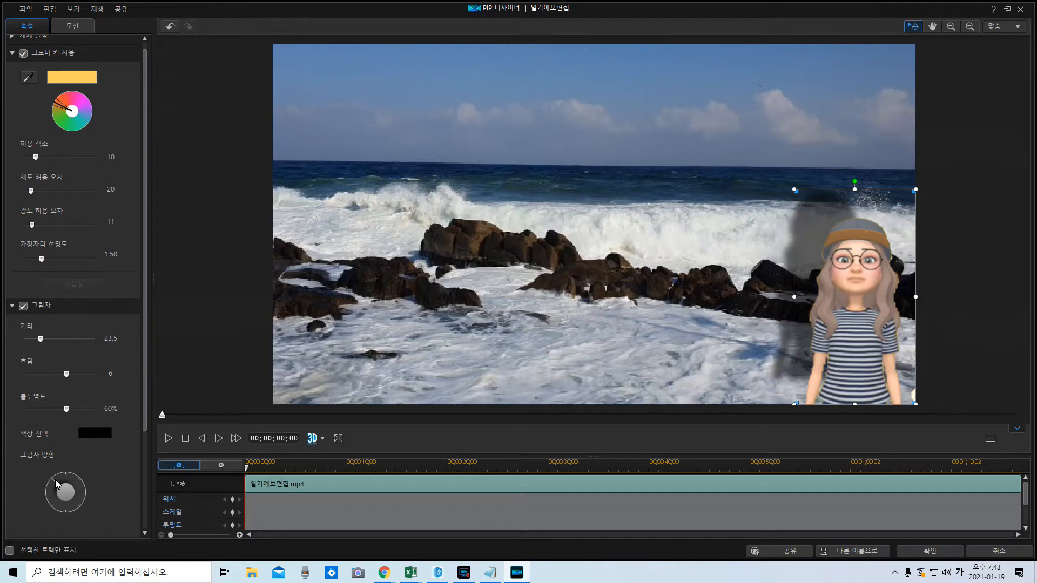
pyautogui.click(82, 499)
pyautogui.click(13, 306)
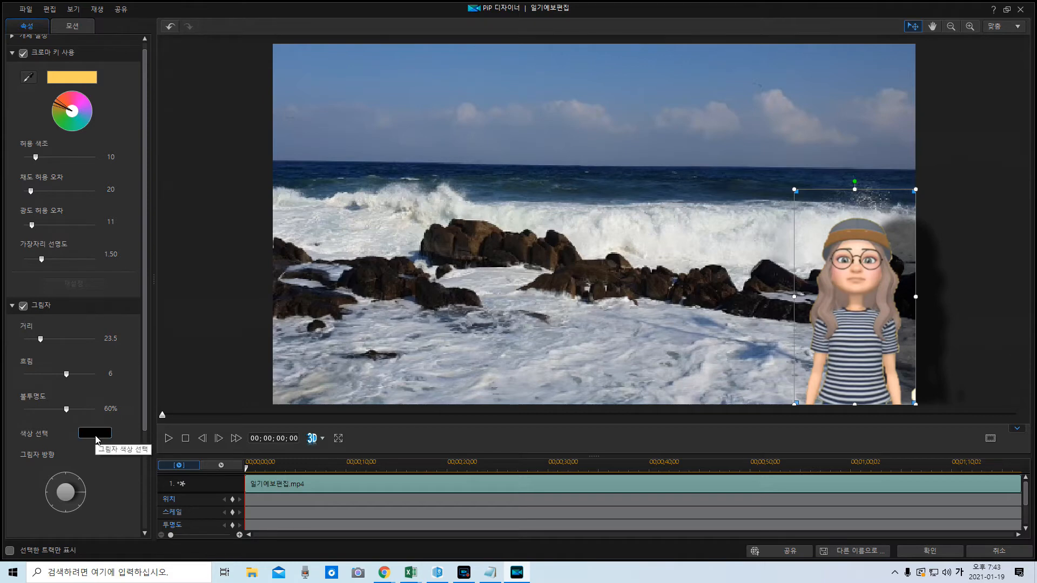
# Change the emoji's shadow colour to yellow and set the shadow distance to 2.3
pyautogui.click(96, 436)
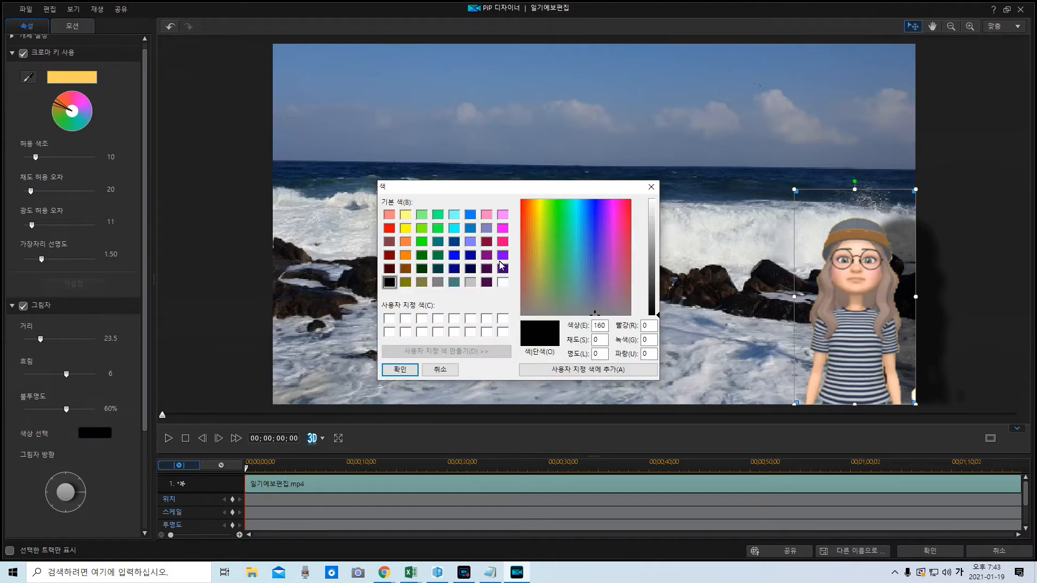
pyautogui.click(540, 220)
pyautogui.click(550, 235)
pyautogui.click(567, 235)
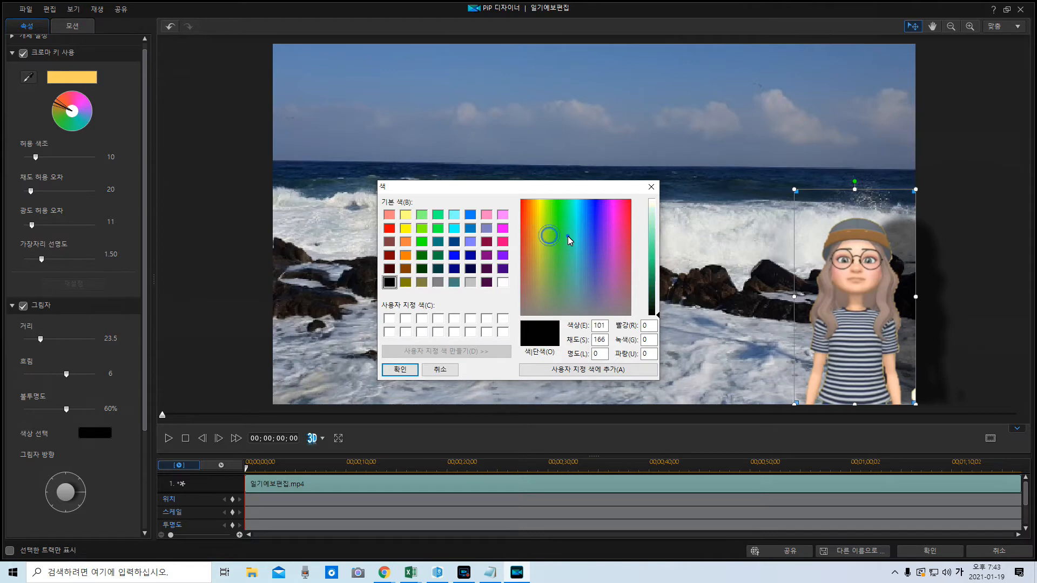
pyautogui.click(405, 230)
pyautogui.click(400, 370)
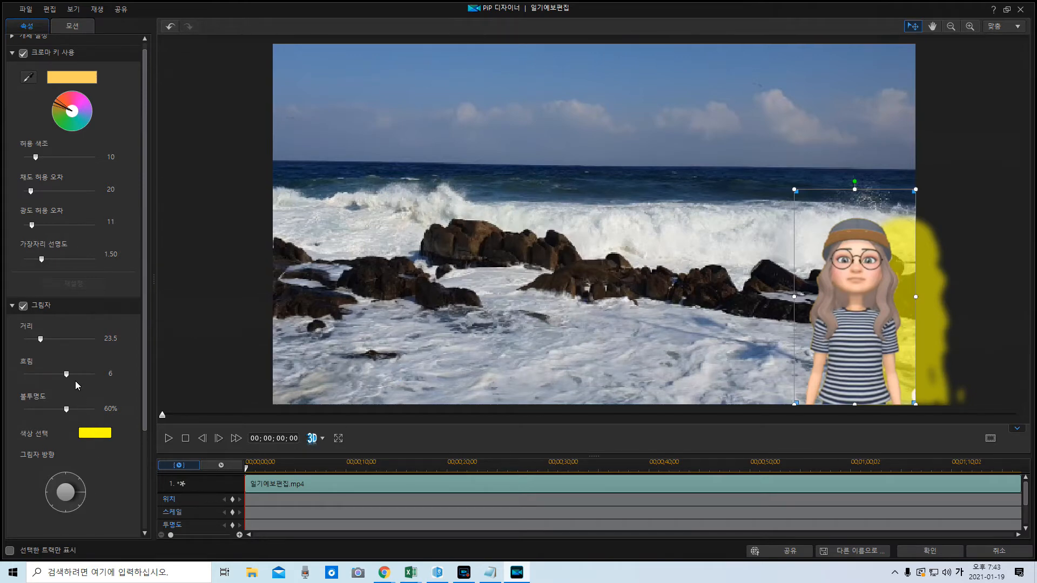
pyautogui.moveTo(41, 339); pyautogui.dragTo(27, 346)
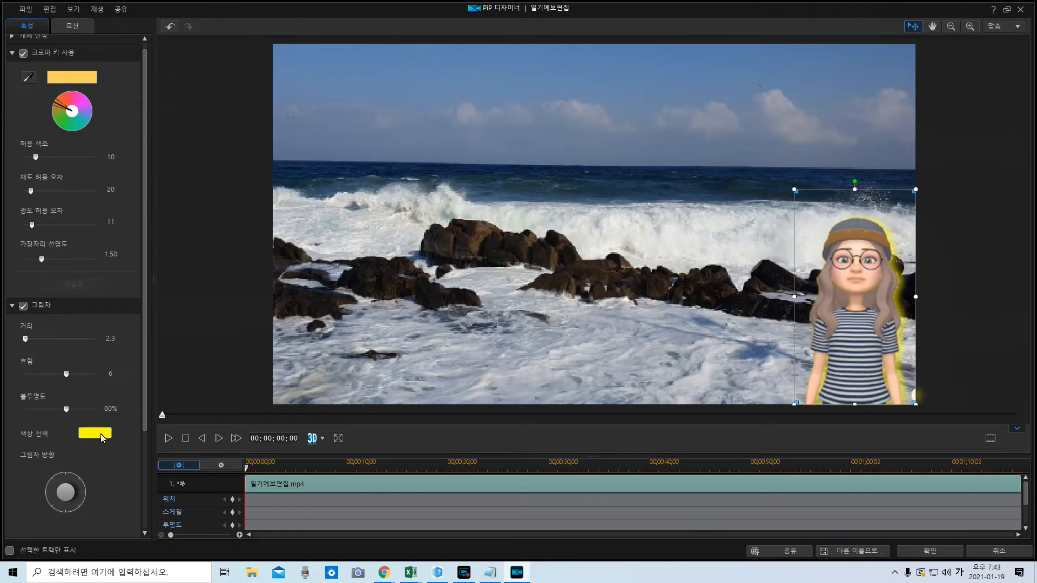
pyautogui.click(12, 307)
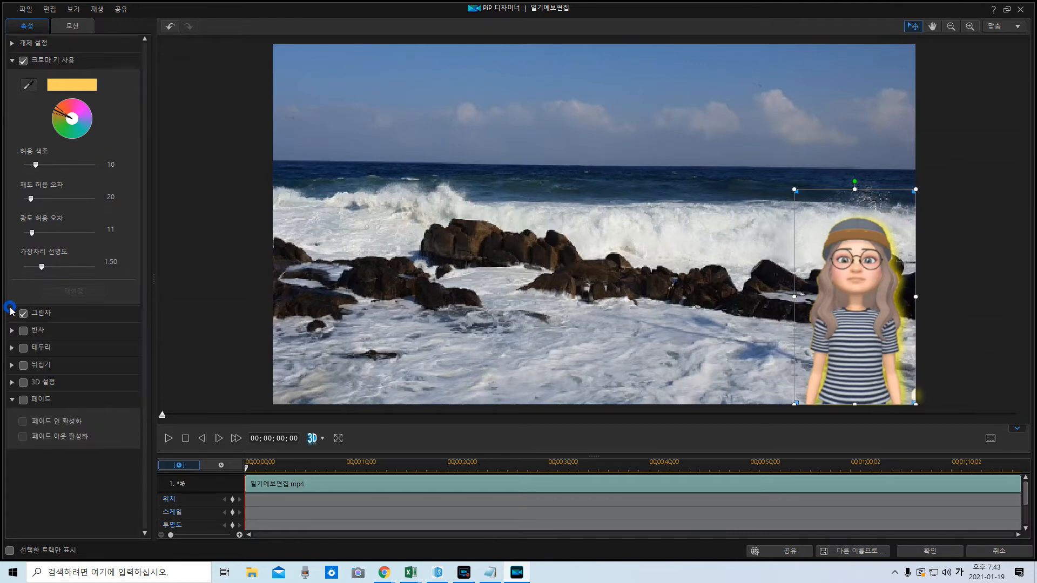
# Give the emoji a white border of size 1 with blur 3, and turn off its shadow
pyautogui.click(23, 332)
pyautogui.moveTo(850, 308)
pyautogui.mouseDown()
pyautogui.moveTo(850, 246)
pyautogui.moveTo(849, 322)
pyautogui.mouseUp()
pyautogui.click(27, 349)
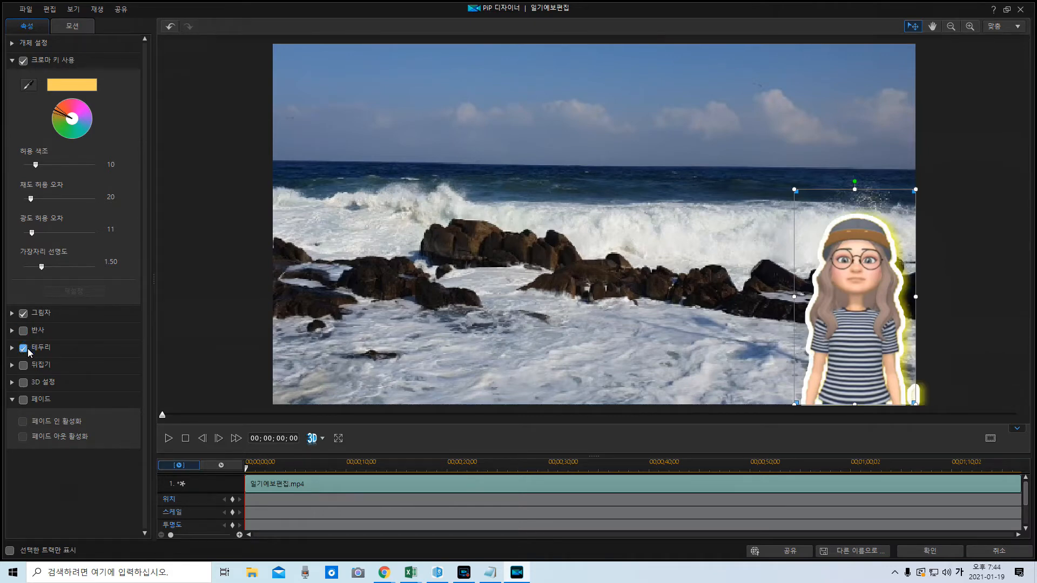
pyautogui.click(14, 349)
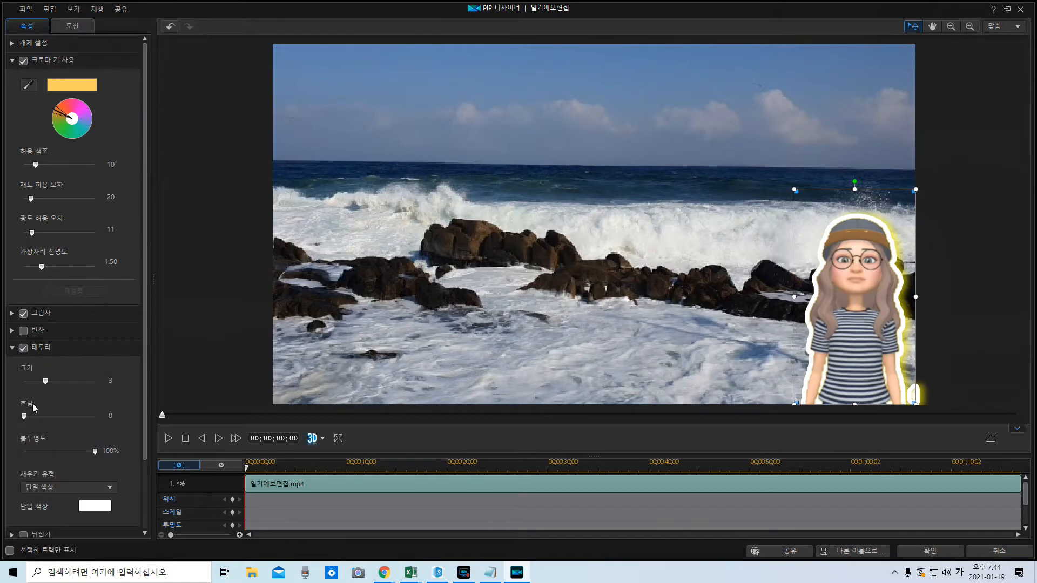
pyautogui.moveTo(44, 386); pyautogui.dragTo(31, 390)
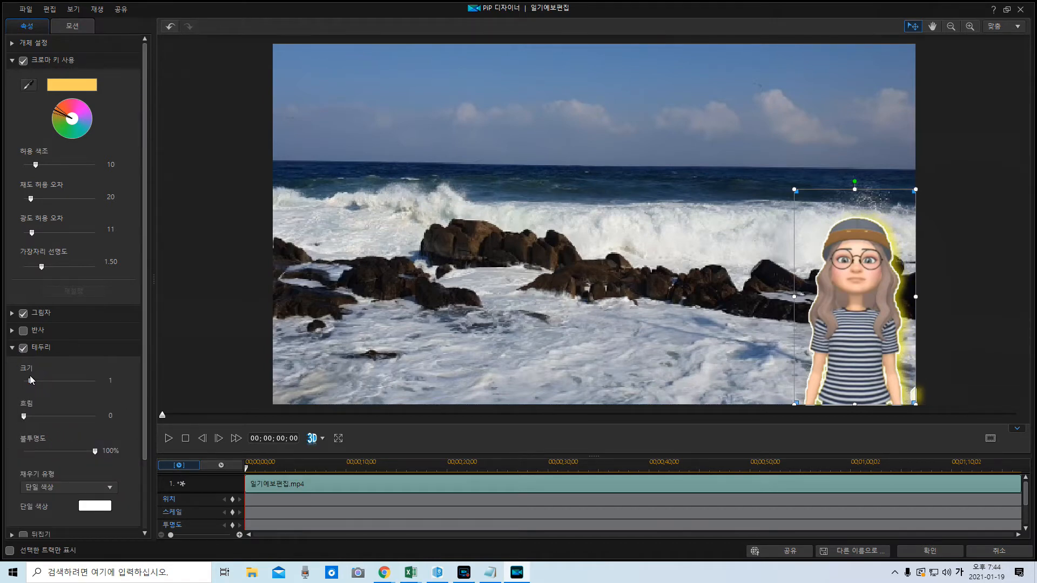
pyautogui.click(23, 314)
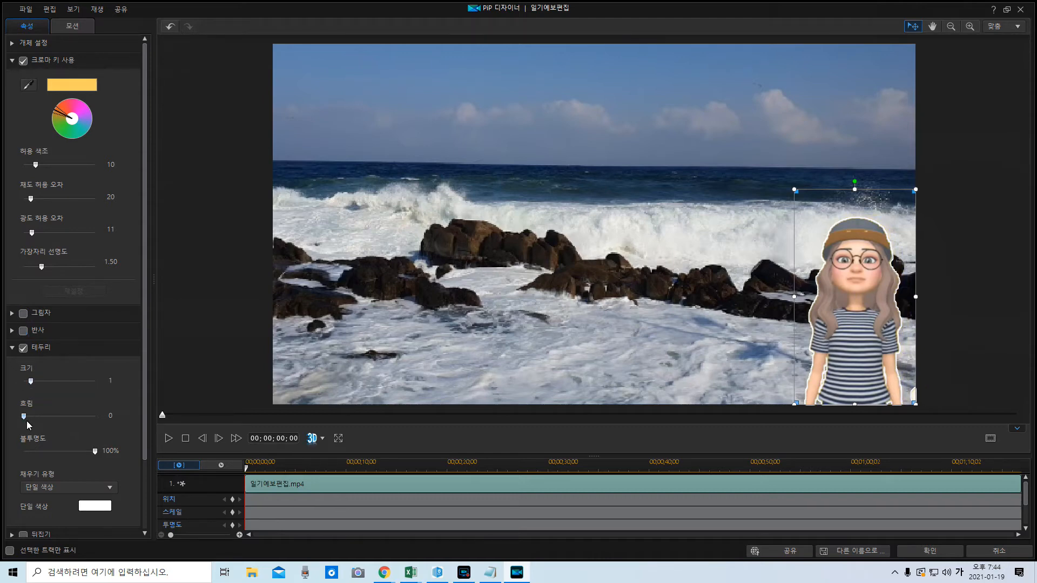
pyautogui.moveTo(25, 418); pyautogui.dragTo(45, 417)
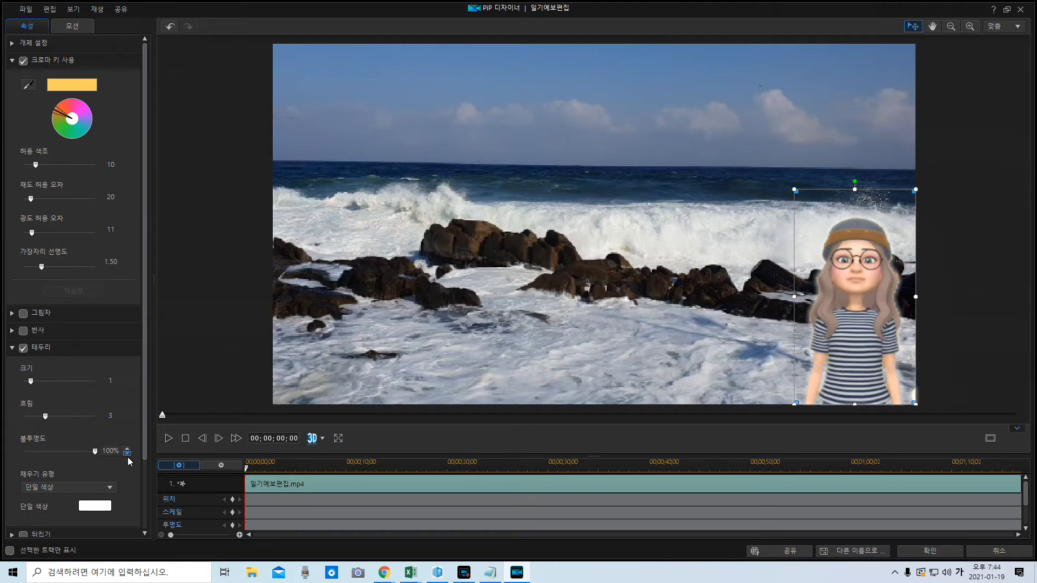
# Enable fade-in and fade-out for the emoji clip, preview the effect and apply the PiP designer changes
pyautogui.moveTo(142, 437); pyautogui.dragTo(138, 519)
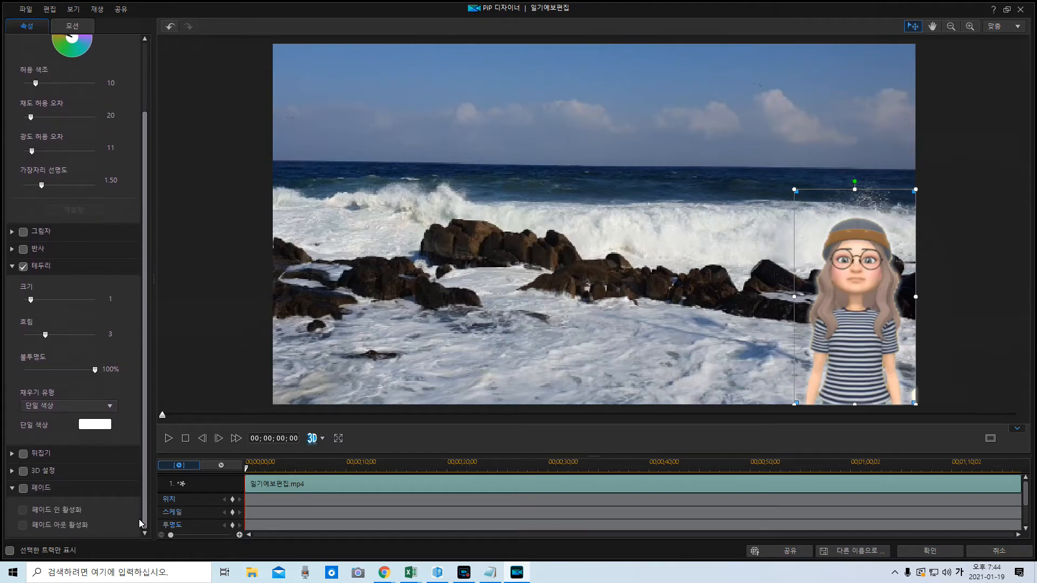
pyautogui.click(24, 489)
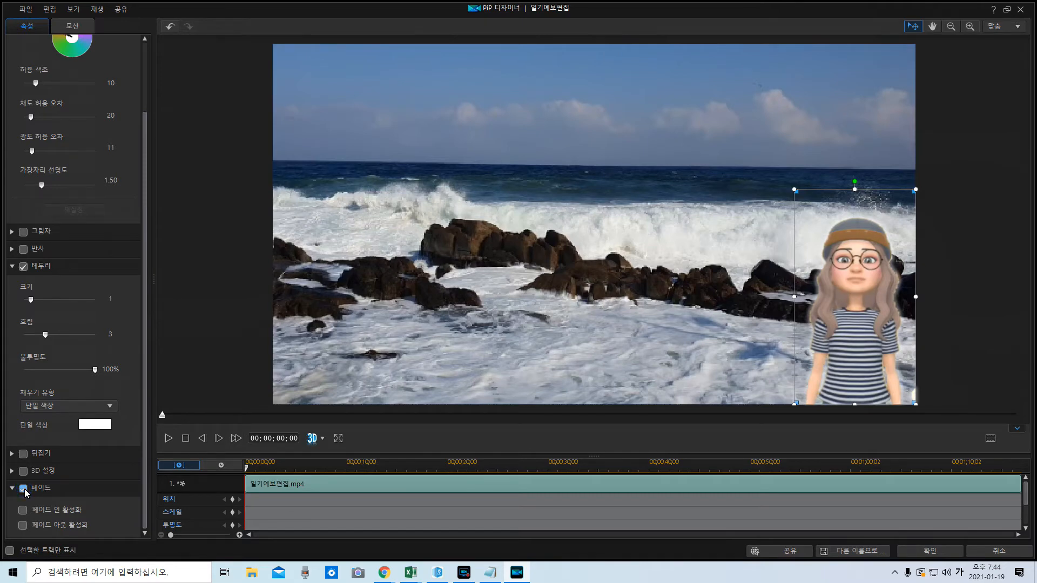
pyautogui.click(23, 511)
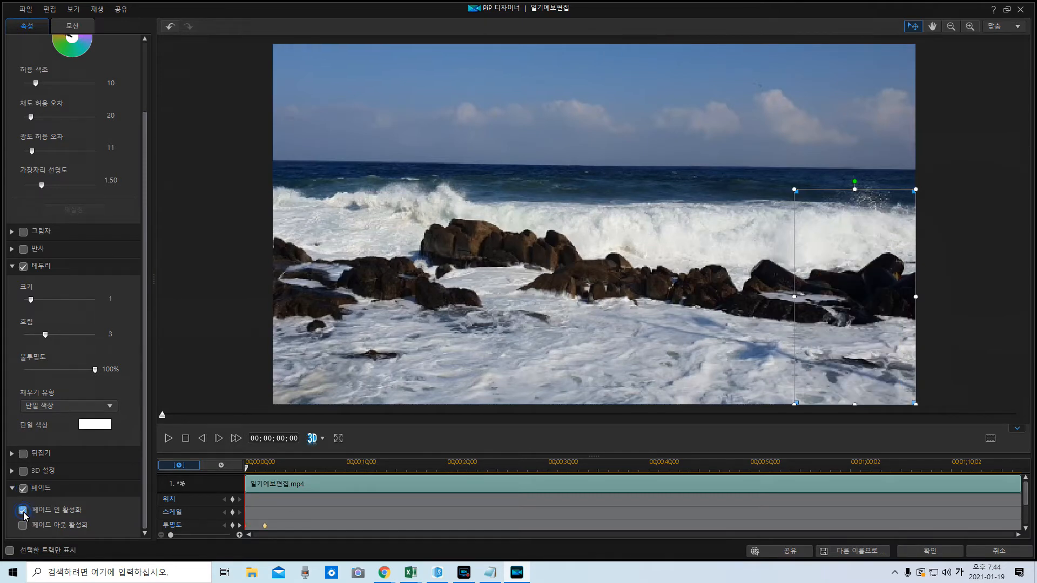
pyautogui.click(22, 526)
pyautogui.click(168, 439)
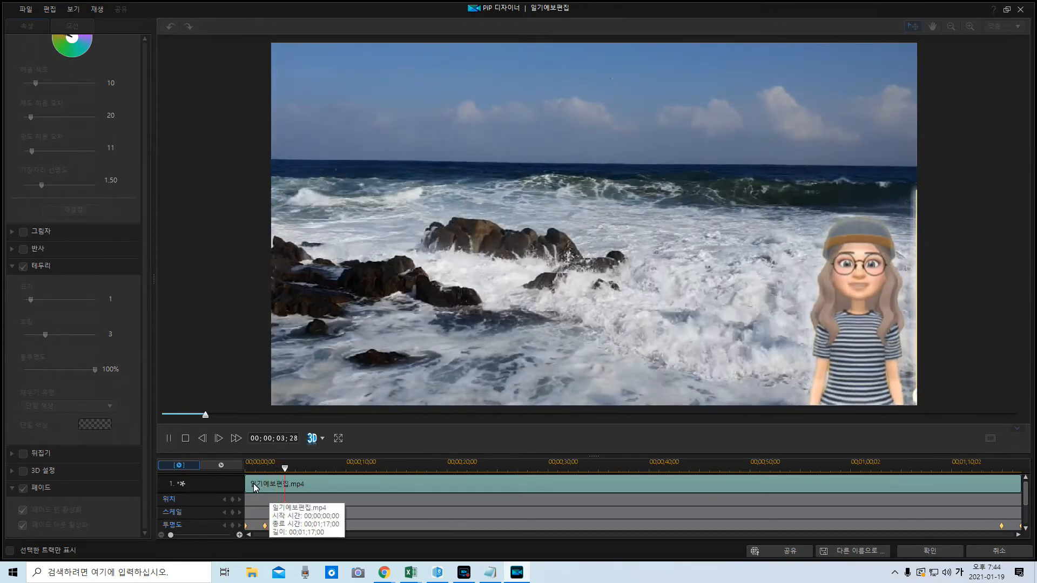
pyautogui.click(186, 438)
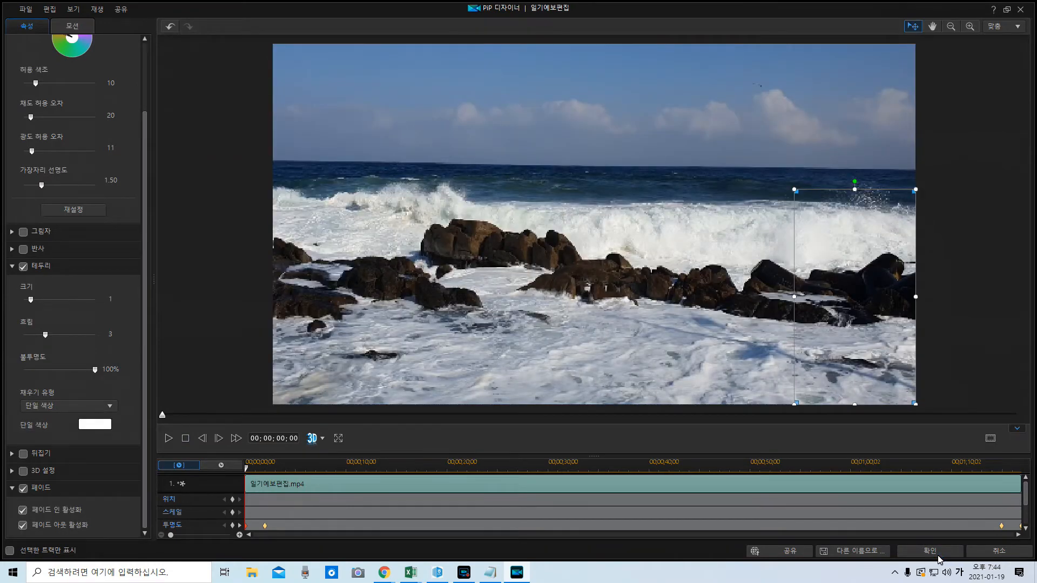
pyautogui.click(937, 554)
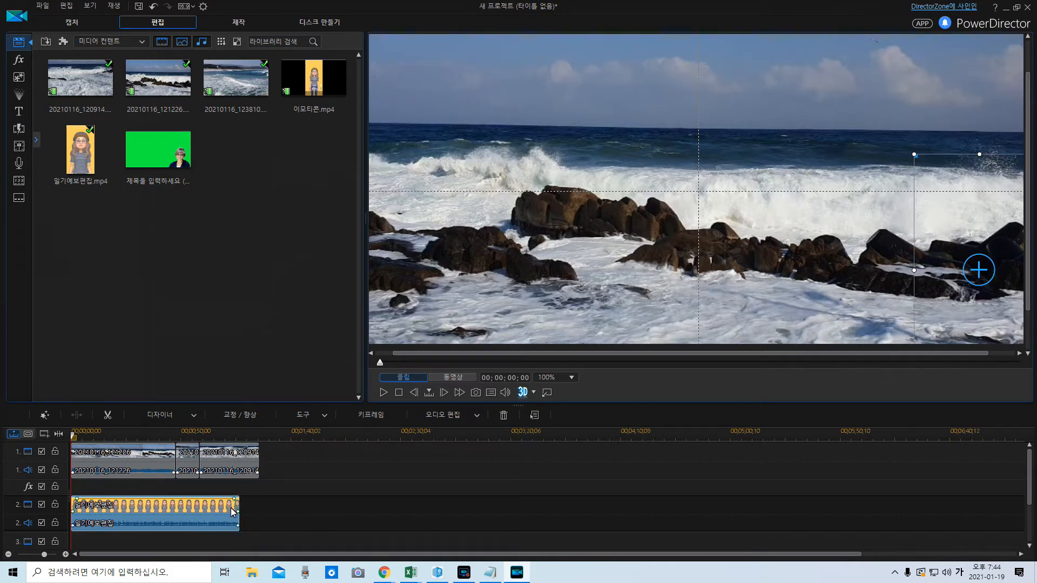
# Split the last ocean clip where the emoji clip ends, at 00;01;17;00, and delete the remaining part
pyautogui.click(240, 538)
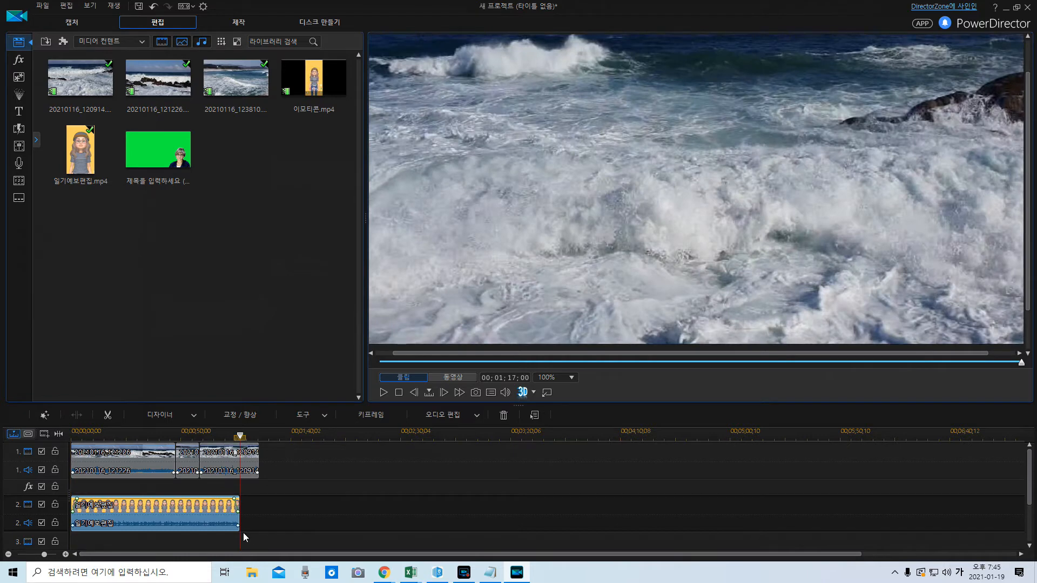
pyautogui.click(242, 458)
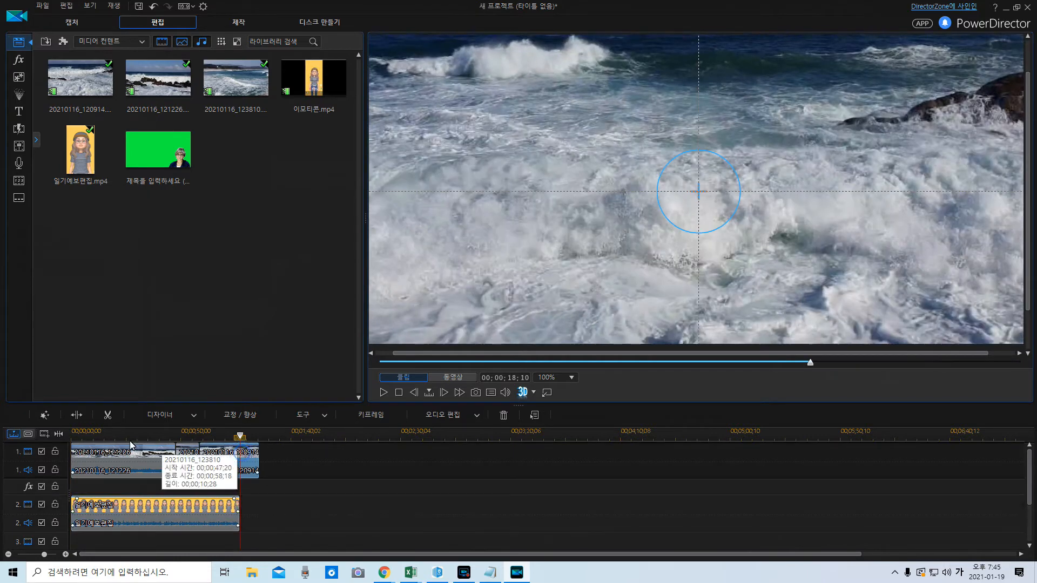
pyautogui.click(84, 418)
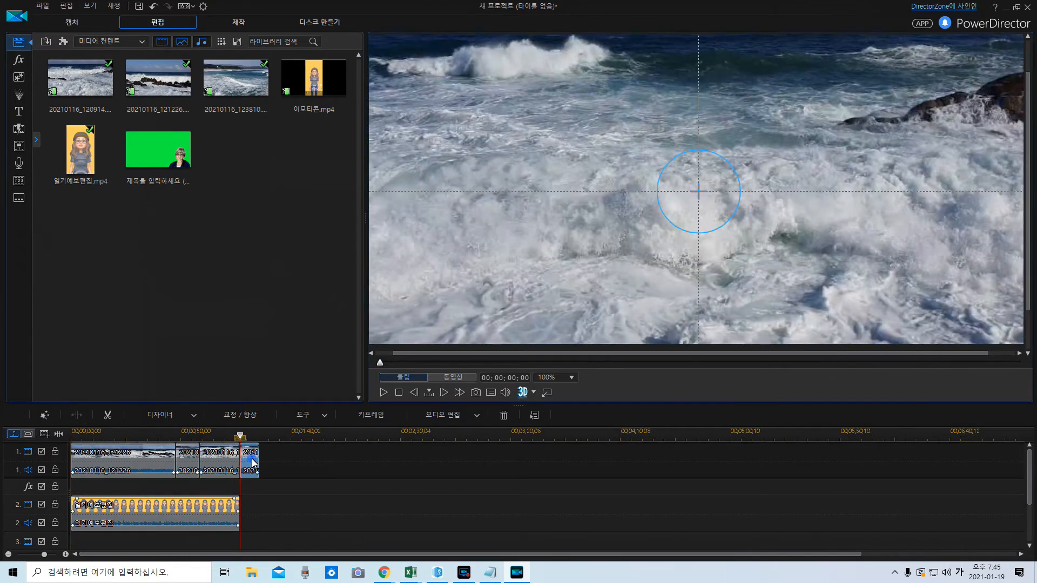
pyautogui.press('Delete')
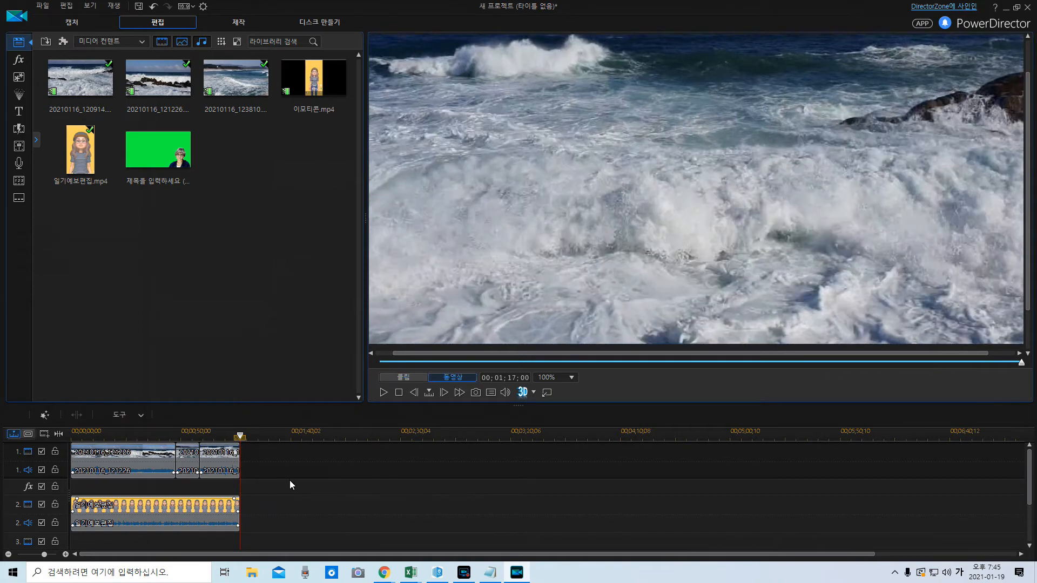
# Select the first ocean clip, 20210116_121226, and fit the whole project to the timeline width
pyautogui.click(181, 511)
pyautogui.click(140, 462)
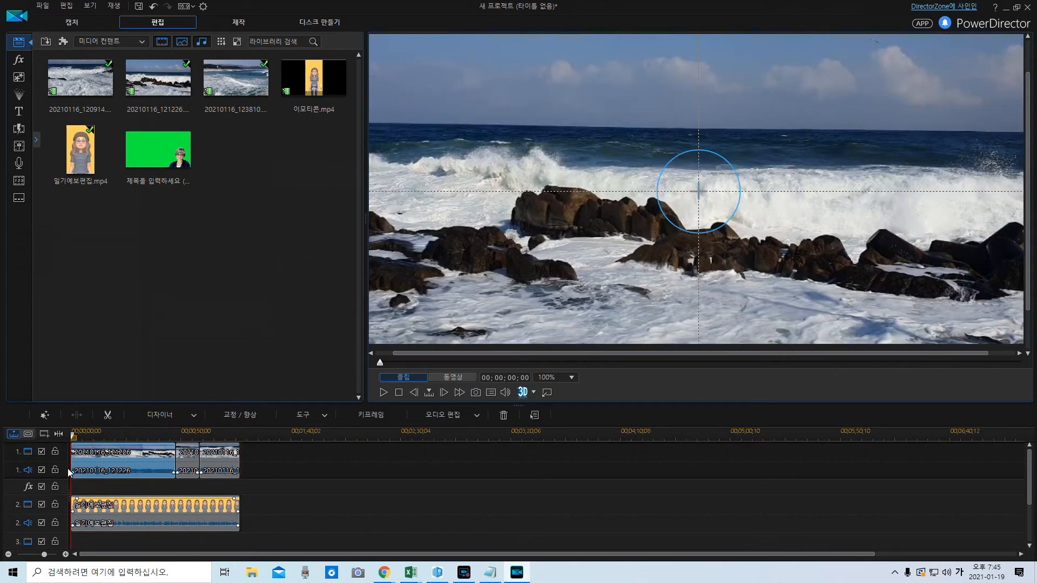
pyautogui.click(59, 434)
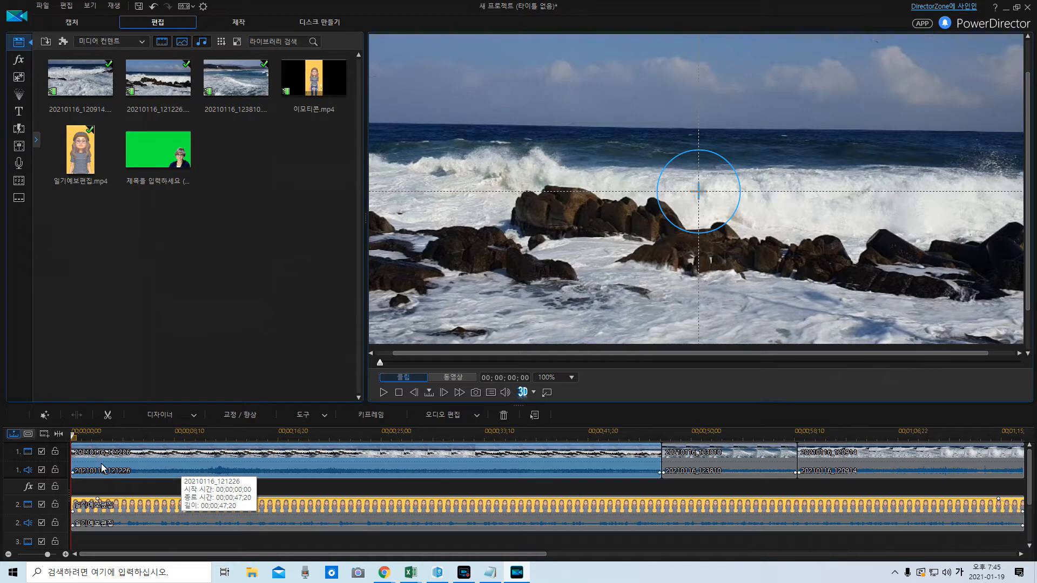
# Mute the ocean footage's audio track and preview the composite with the emoji clip from the start
pyautogui.click(41, 471)
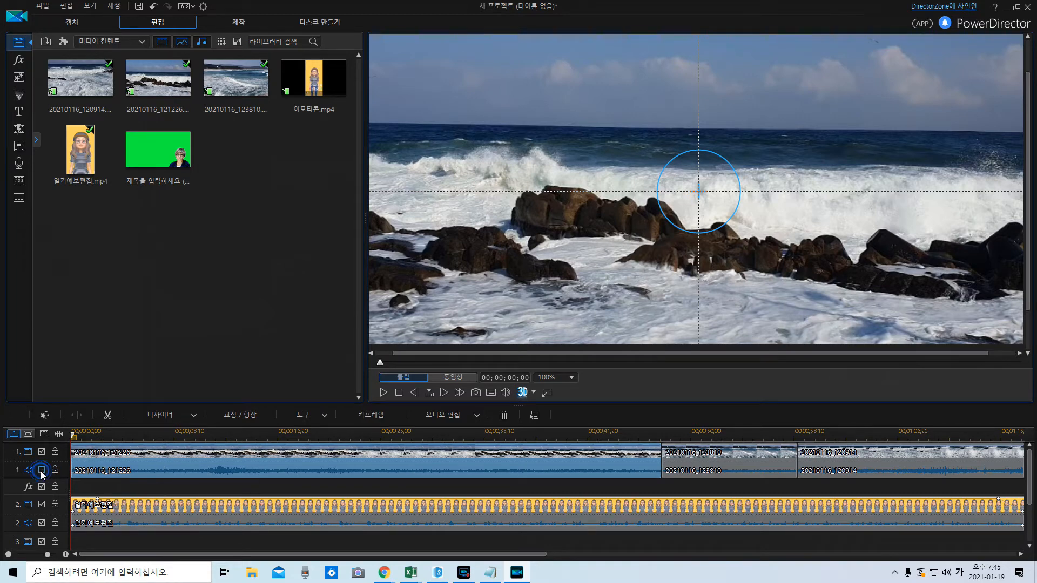
pyautogui.rightClick(163, 460)
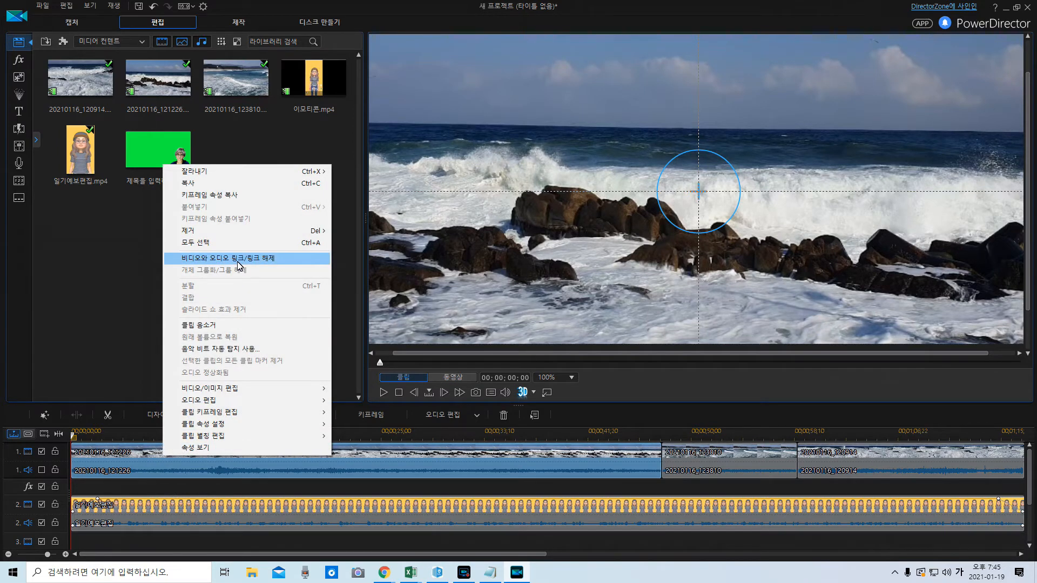
pyautogui.click(157, 465)
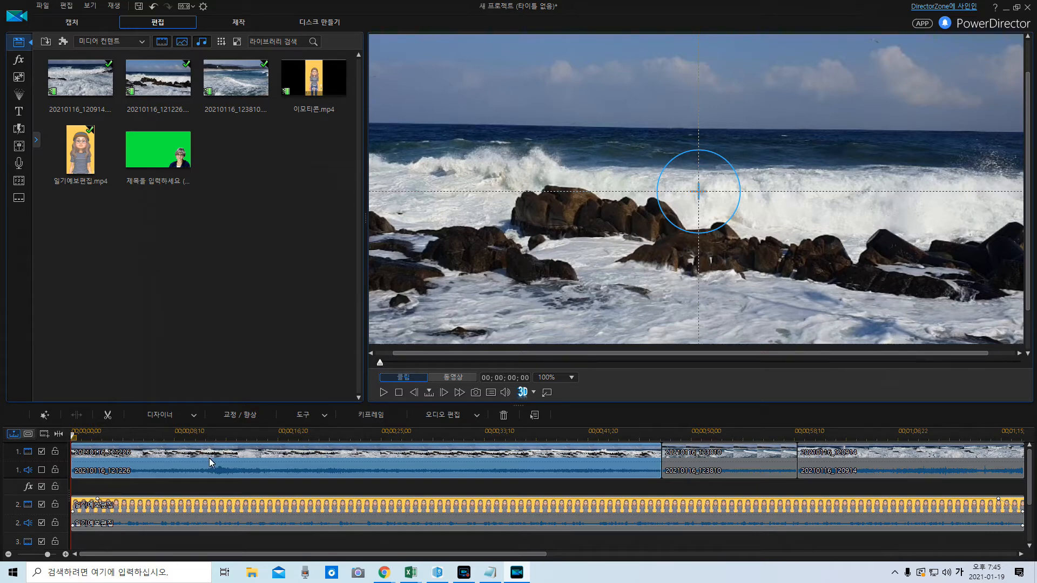
pyautogui.click(384, 392)
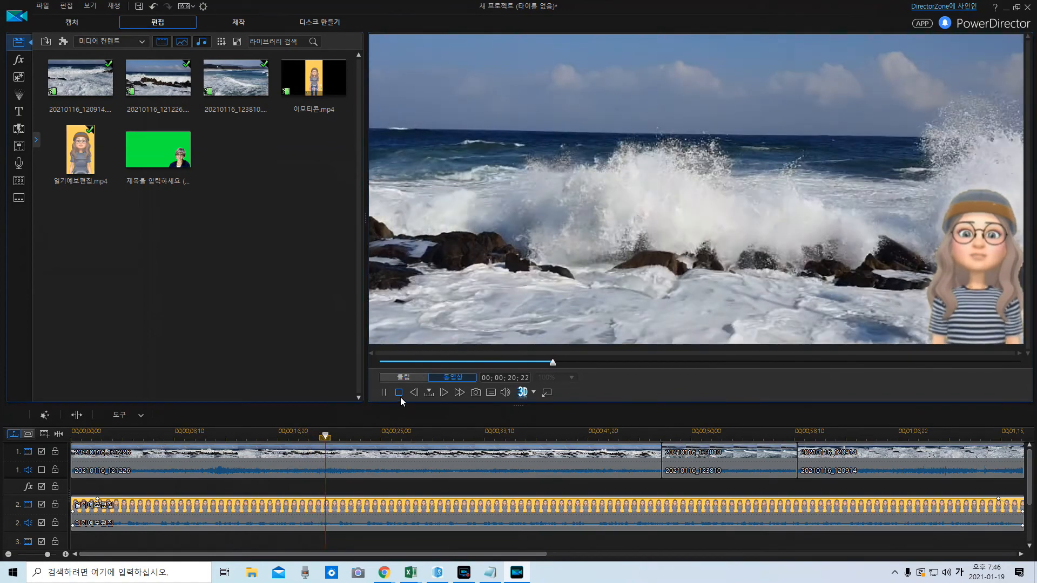
pyautogui.click(399, 393)
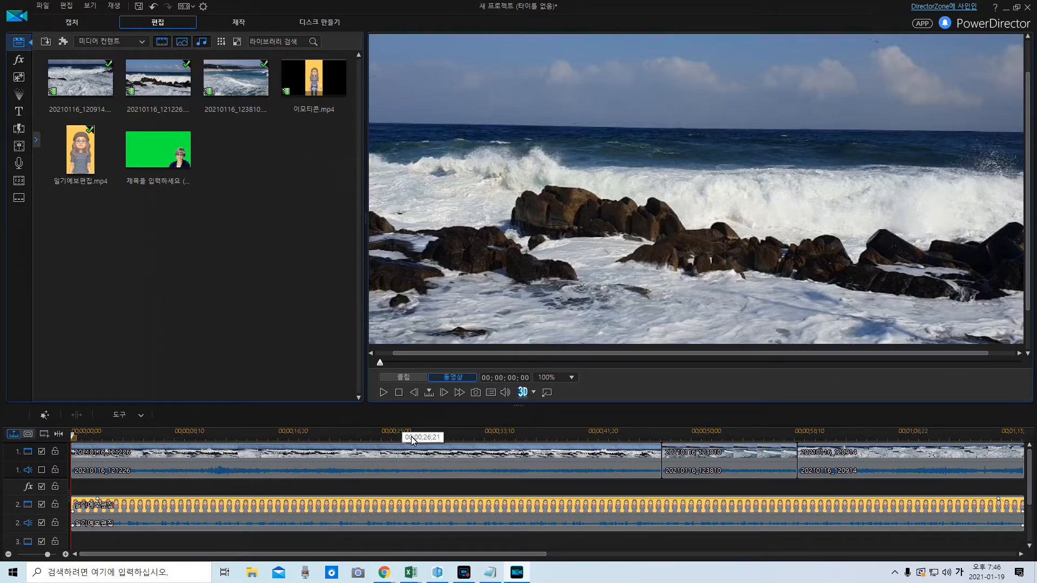
# Add ocean clip 20210116_120914 after the last ocean clip and place the green-background portrait image on track 2 right after the emoji clip
pyautogui.moveTo(403, 436); pyautogui.dragTo(144, 435)
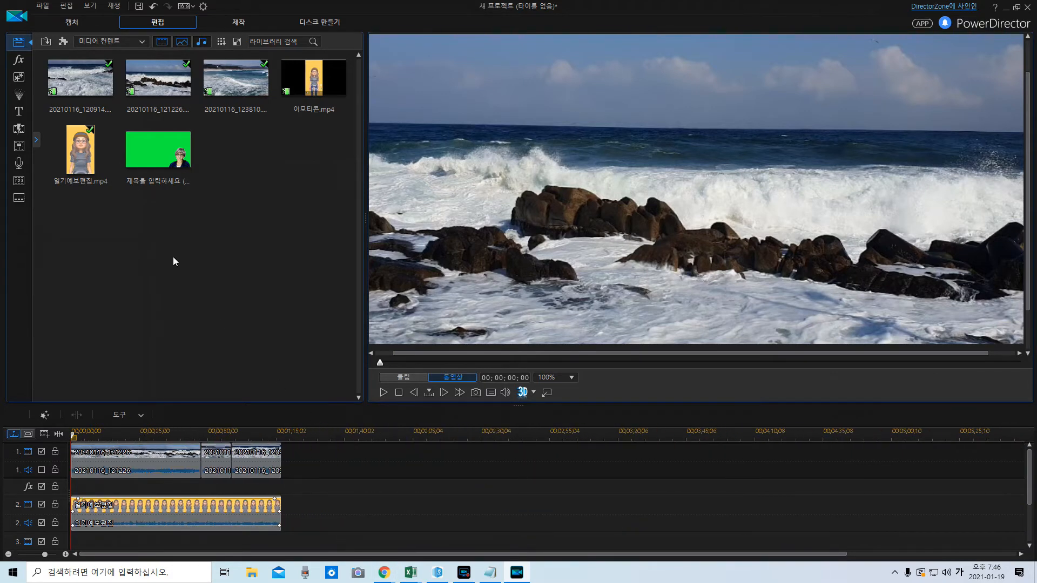
pyautogui.moveTo(81, 78); pyautogui.dragTo(283, 478)
pyautogui.click(590, 327)
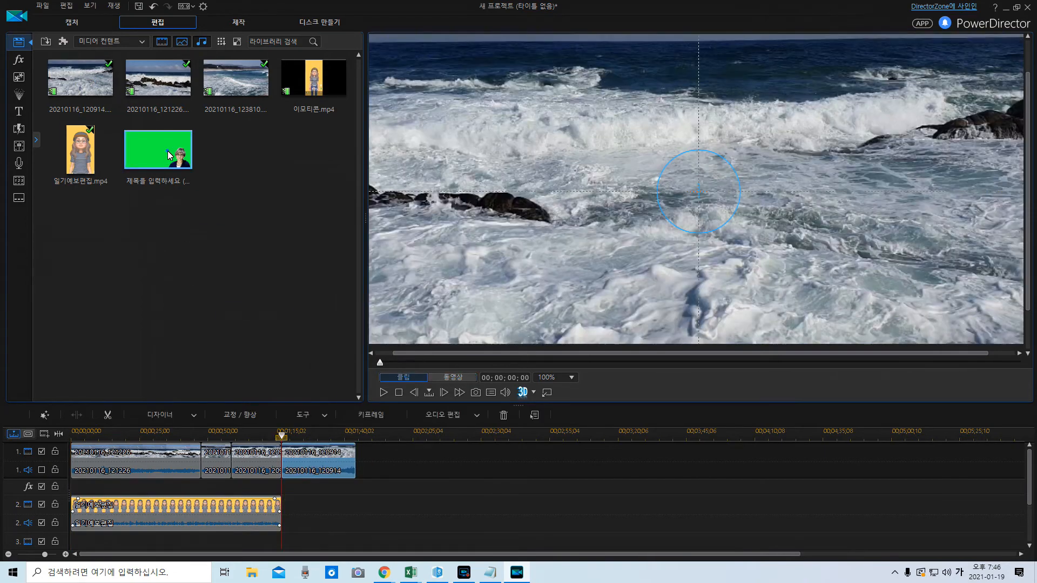
pyautogui.moveTo(170, 156); pyautogui.dragTo(287, 522)
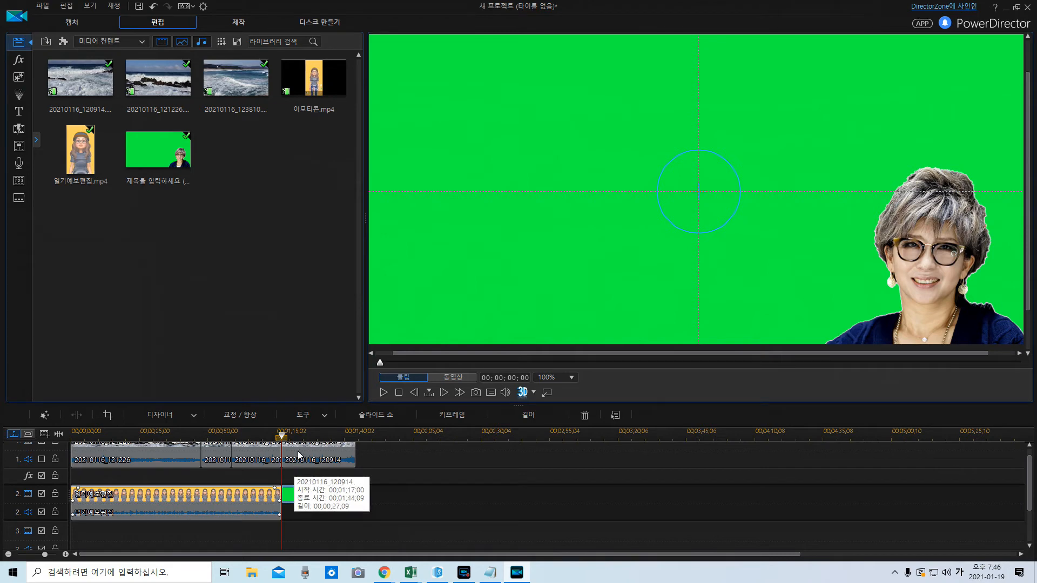
# Key out the portrait image's green background with chroma key in the PiP Designer, adjust the luminance tolerance and apply the changes
pyautogui.click(173, 420)
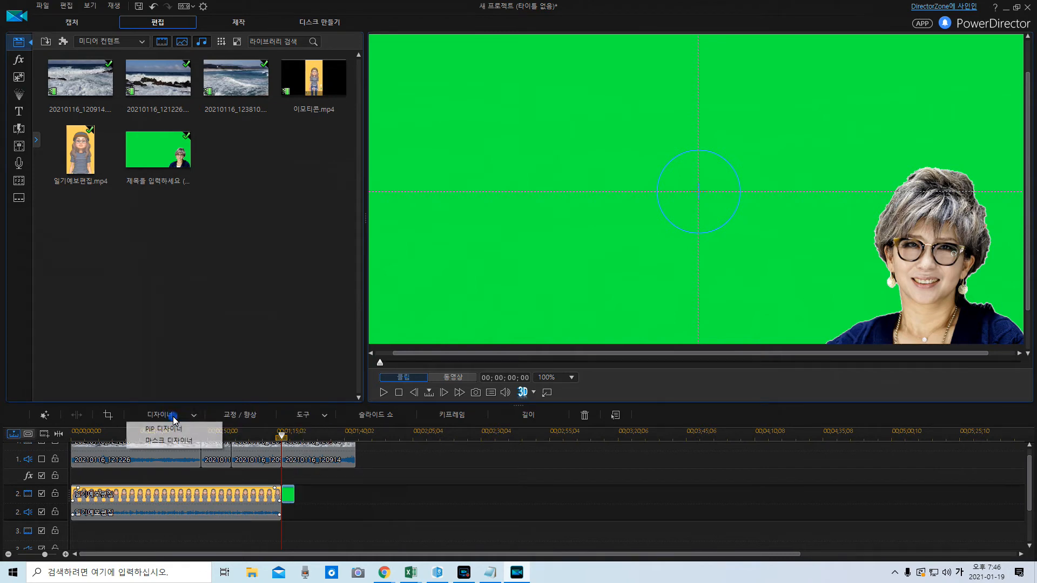
pyautogui.click(172, 430)
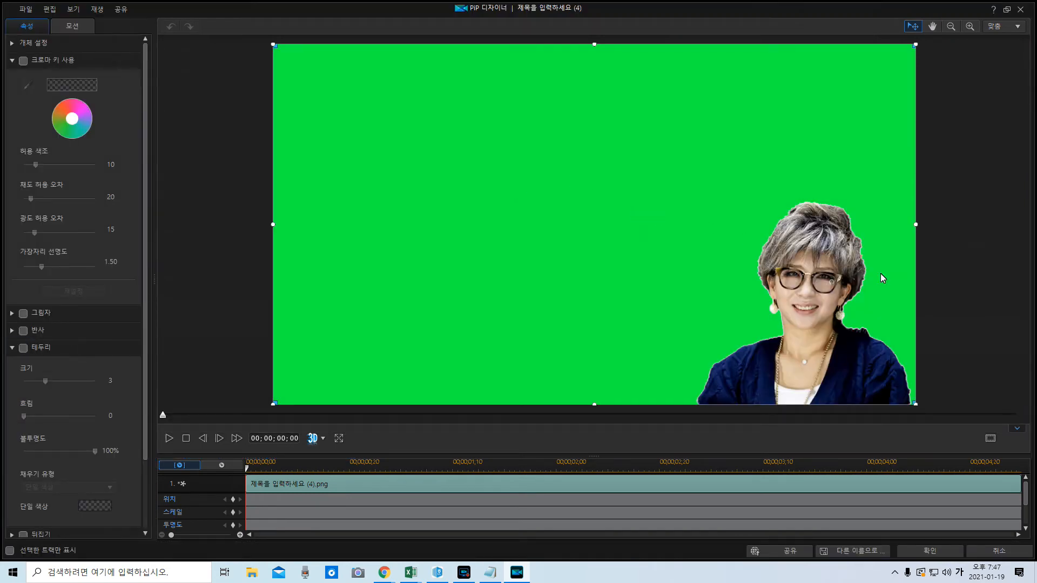
pyautogui.click(23, 61)
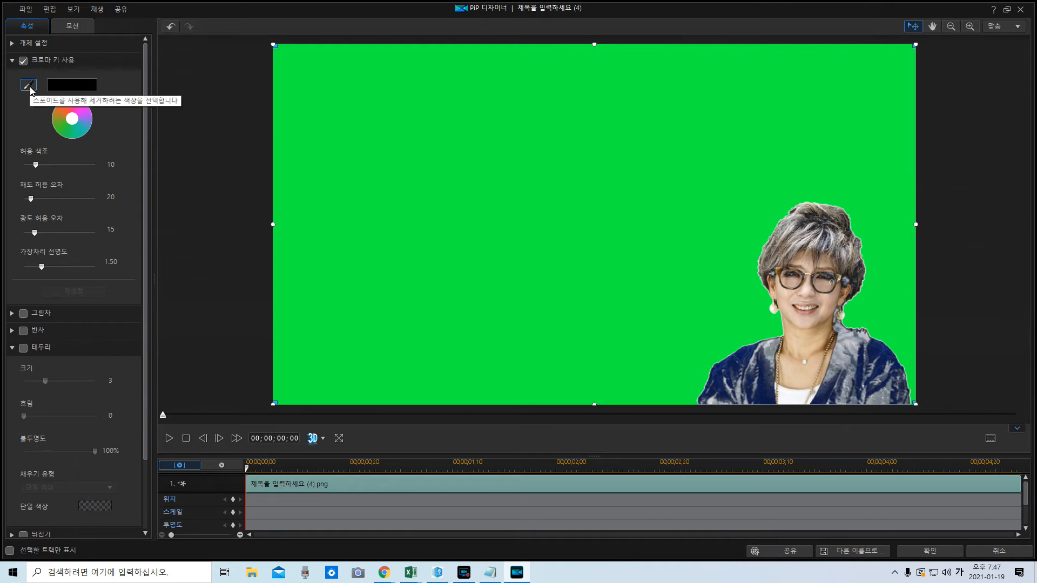
pyautogui.click(30, 88)
pyautogui.click(480, 158)
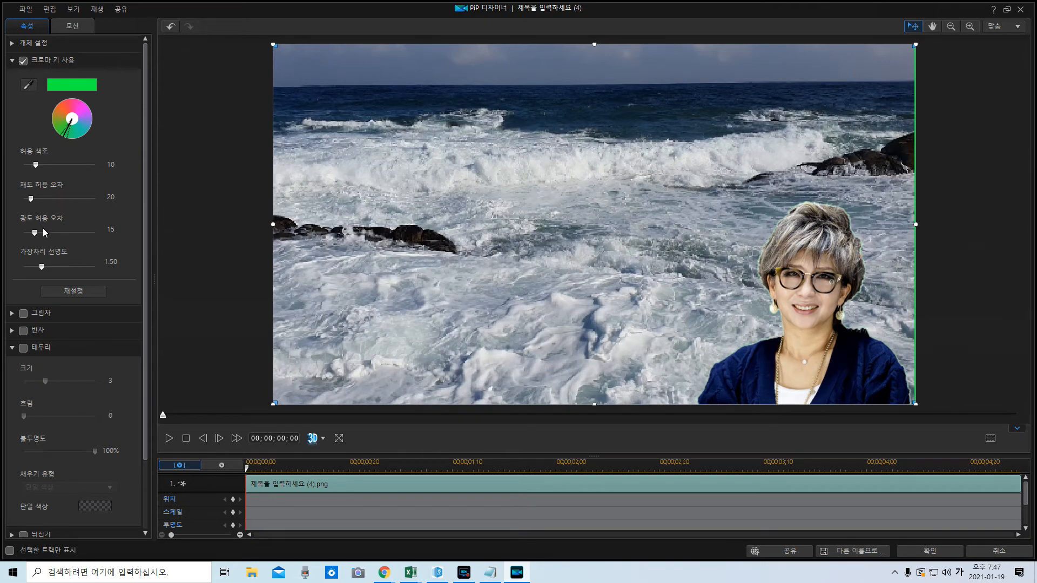
pyautogui.moveTo(35, 233)
pyautogui.mouseDown()
pyautogui.moveTo(29, 241)
pyautogui.moveTo(53, 236)
pyautogui.moveTo(24, 238)
pyautogui.moveTo(39, 238)
pyautogui.mouseUp()
pyautogui.click(905, 548)
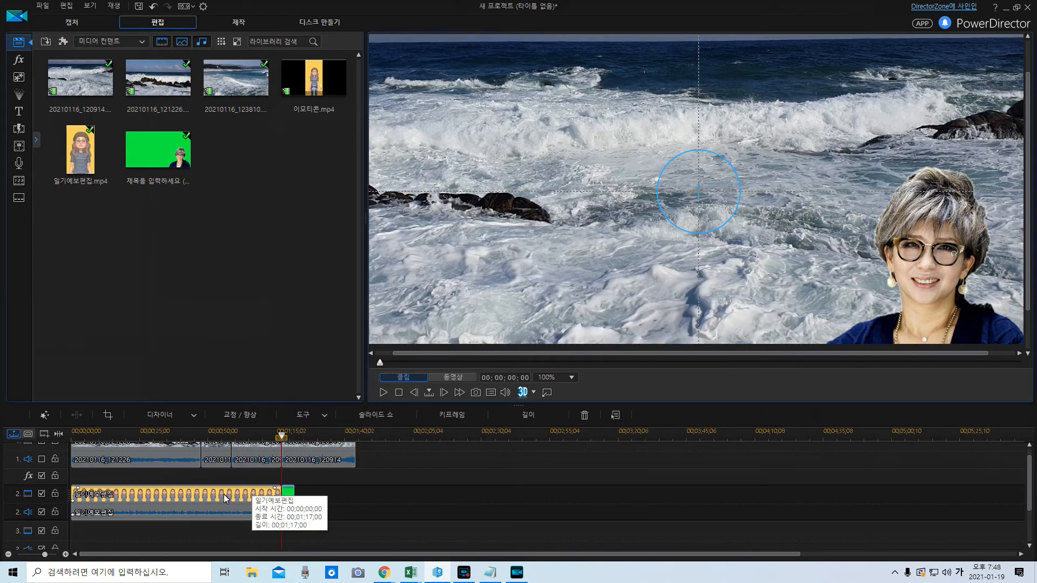
# Open the Subtitle Room, play the project to 00;00;02;11 and add the first subtitle there
pyautogui.click(171, 510)
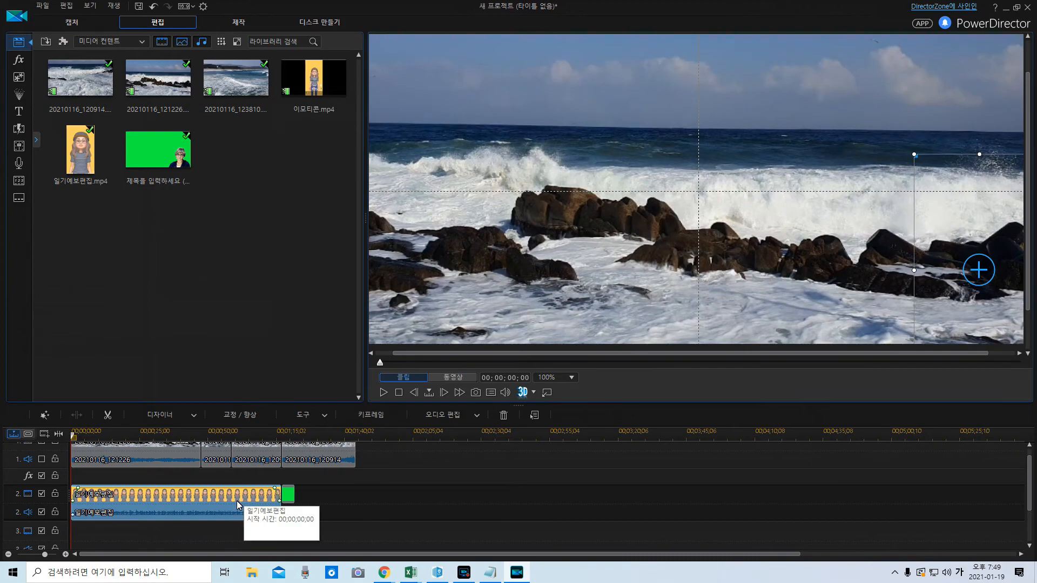
pyautogui.click(384, 393)
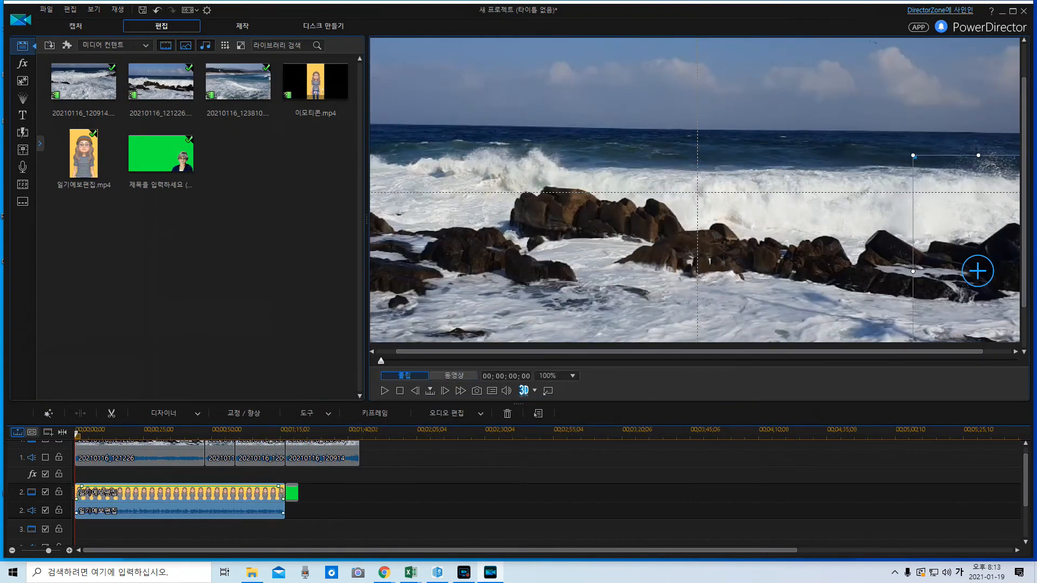
pyautogui.click(23, 204)
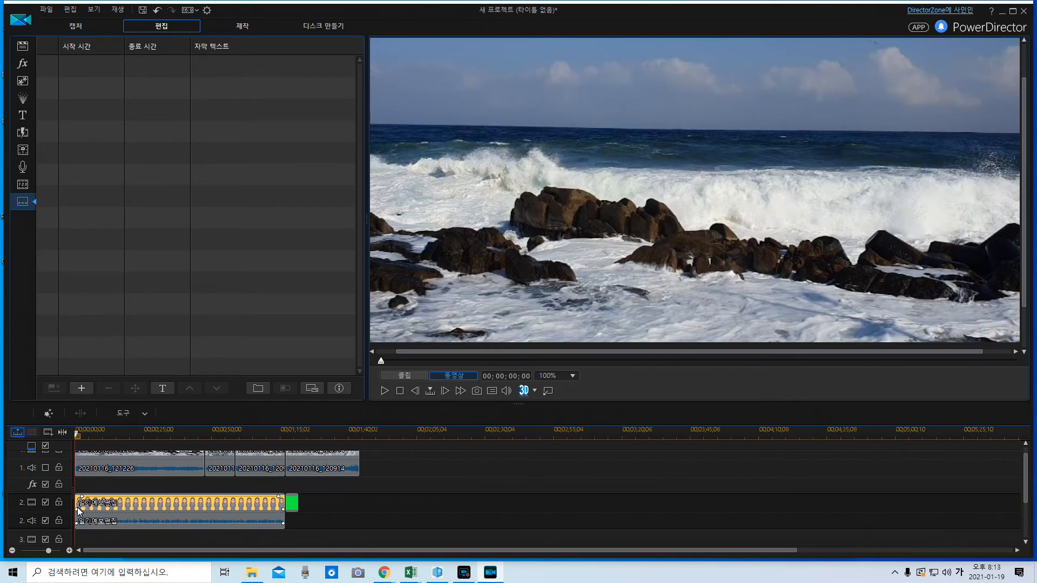
pyautogui.click(383, 393)
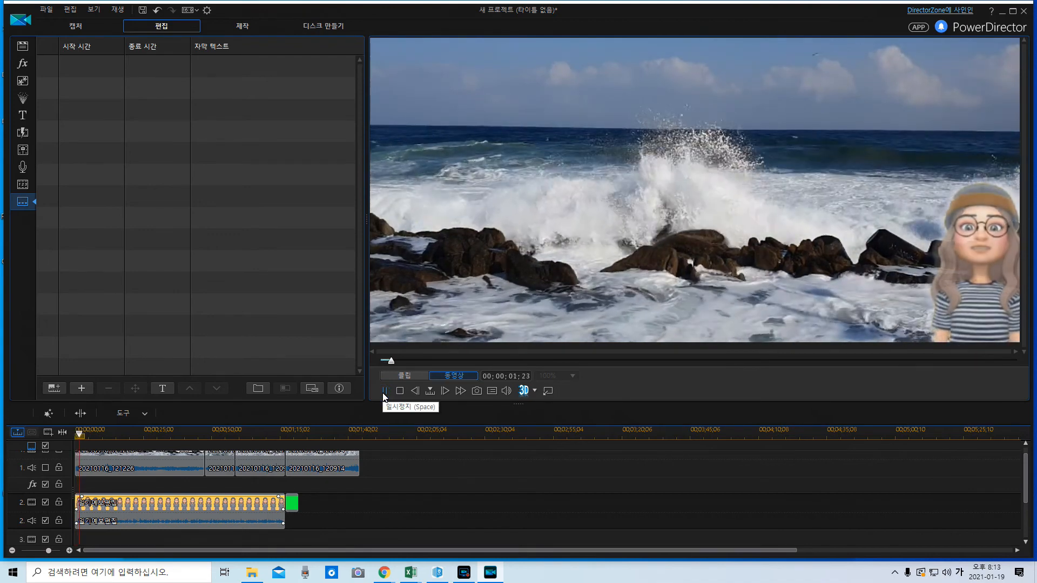
pyautogui.click(384, 393)
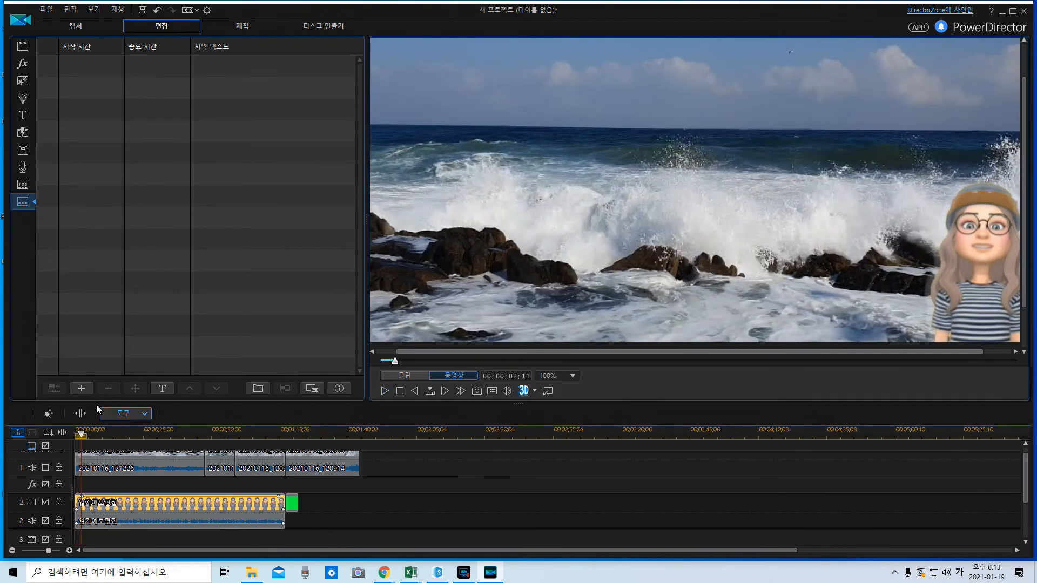
pyautogui.click(82, 389)
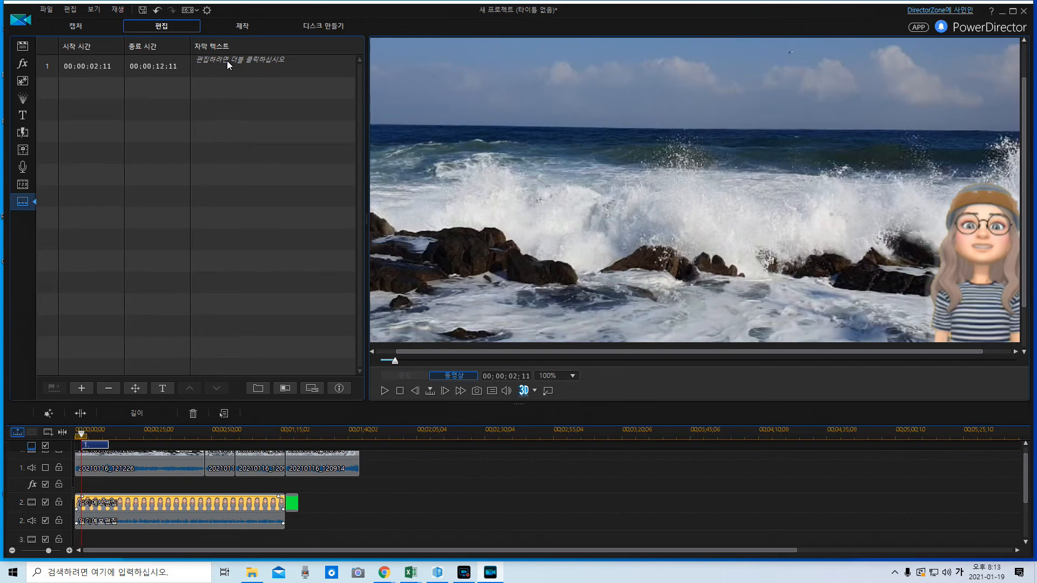
# Play on to 00;00;05;21 and add the second subtitle at that point
pyautogui.press('space')
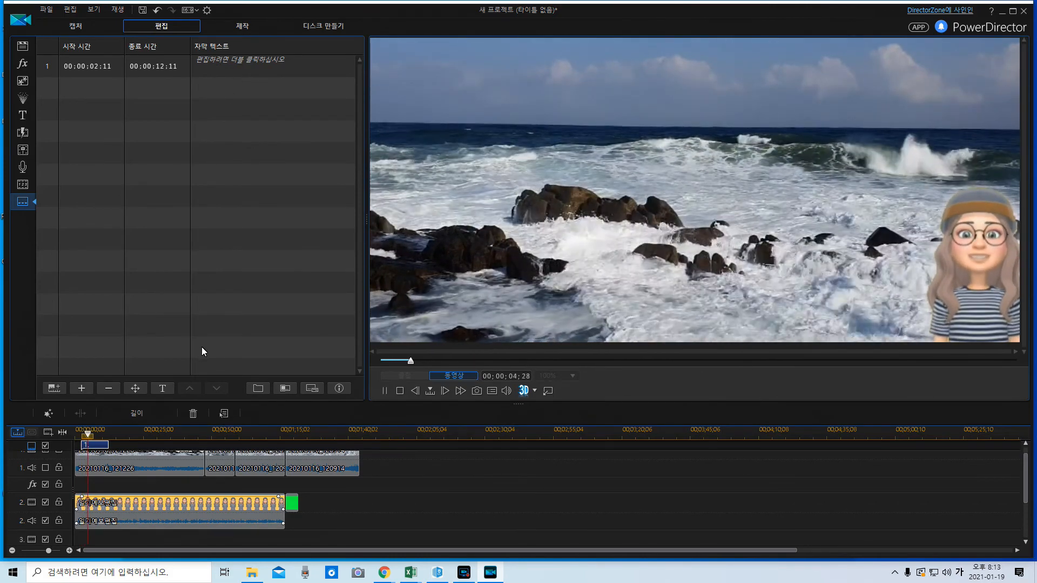
pyautogui.press('space')
pyautogui.click(82, 390)
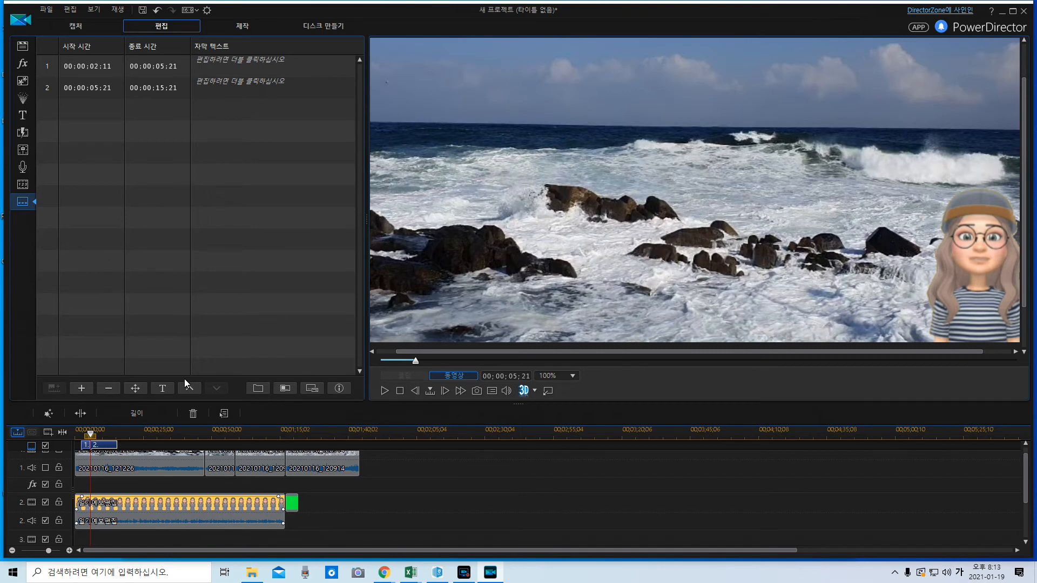
pyautogui.click(82, 390)
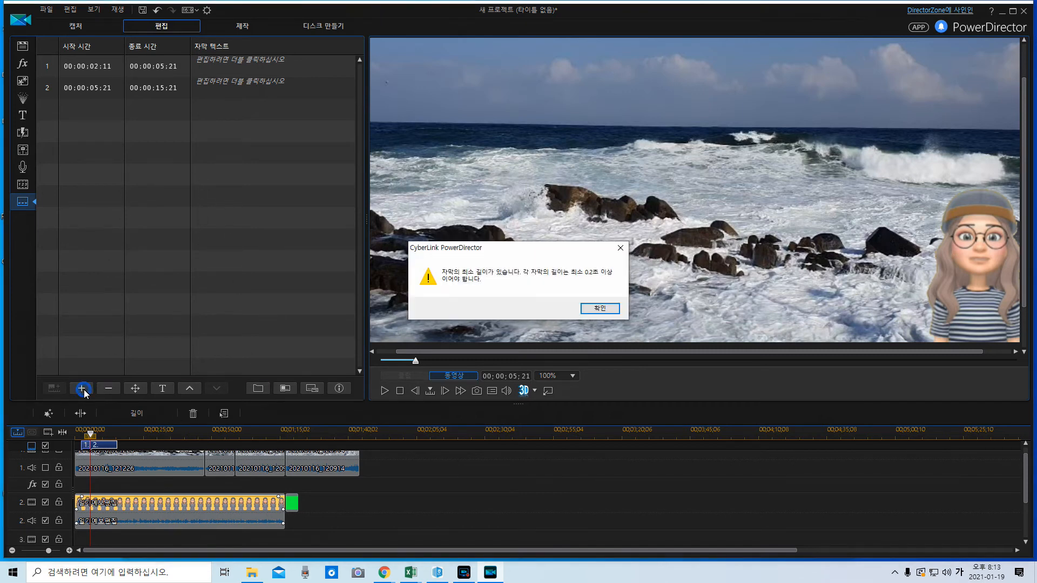
pyautogui.click(600, 308)
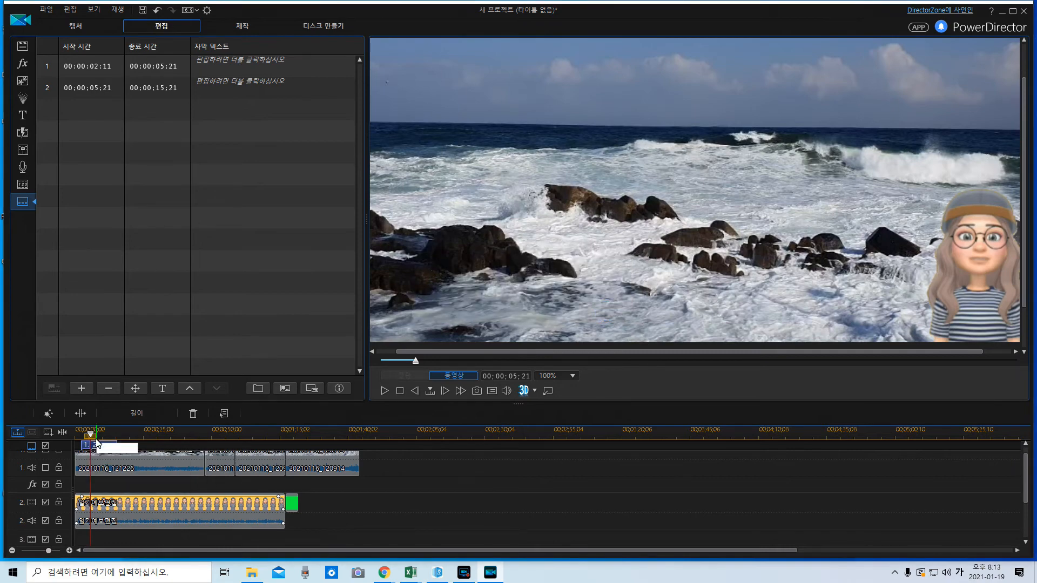
# Add empty subtitles starting at 00;00;15;12, 00;00;25;03 and 00;00;34;29
pyautogui.moveTo(91, 435); pyautogui.dragTo(116, 435)
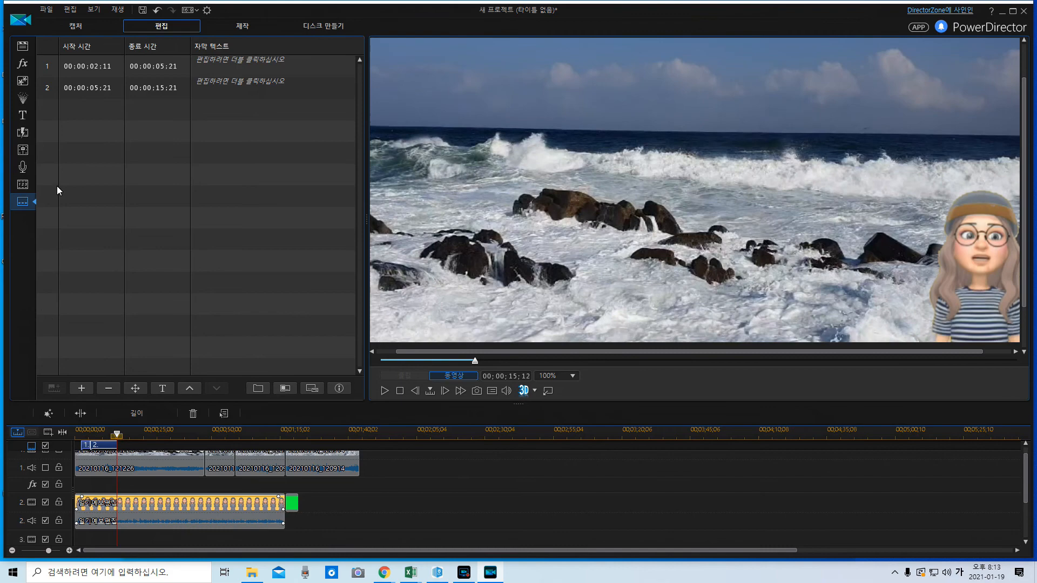
pyautogui.click(81, 388)
pyautogui.moveTo(118, 436); pyautogui.dragTo(143, 431)
pyautogui.click(81, 389)
pyautogui.moveTo(143, 432); pyautogui.dragTo(171, 432)
pyautogui.click(81, 388)
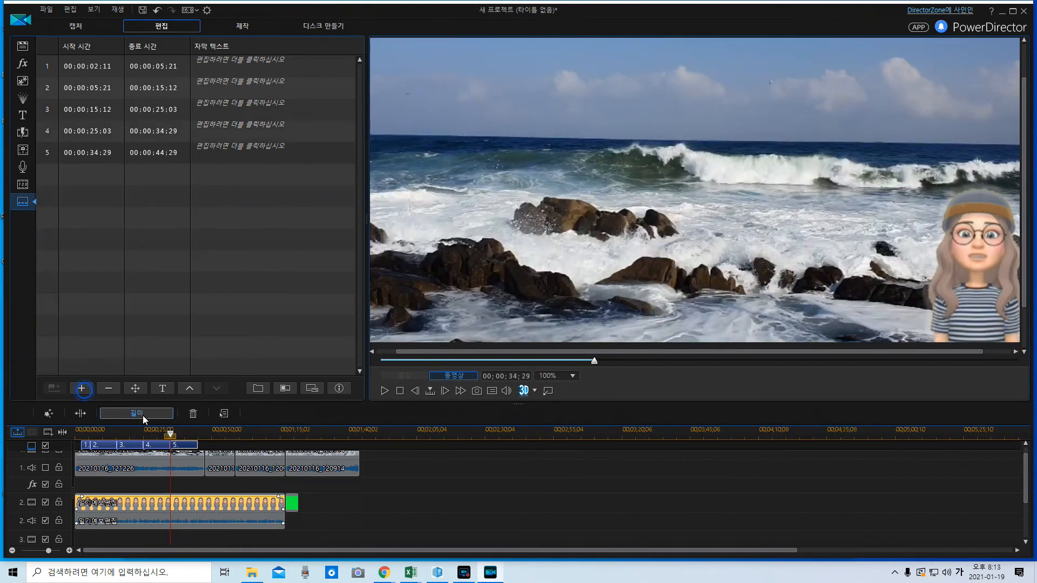
# Add empty subtitles starting at 00;00;45;19, 00;00;55;27 and 00;01;06;13
pyautogui.moveTo(170, 433); pyautogui.dragTo(198, 435)
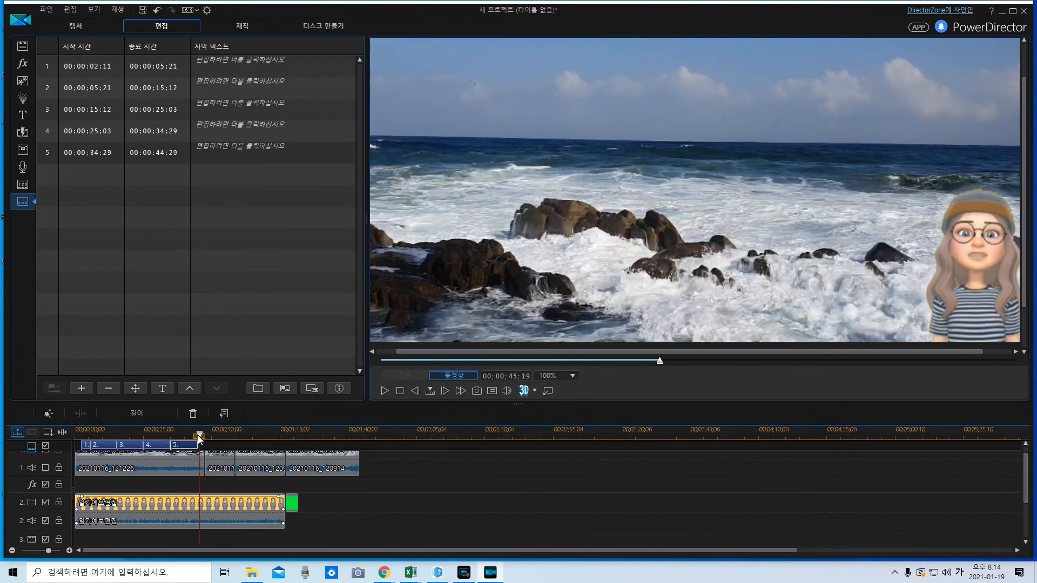
pyautogui.click(82, 393)
pyautogui.moveTo(199, 435); pyautogui.dragTo(227, 433)
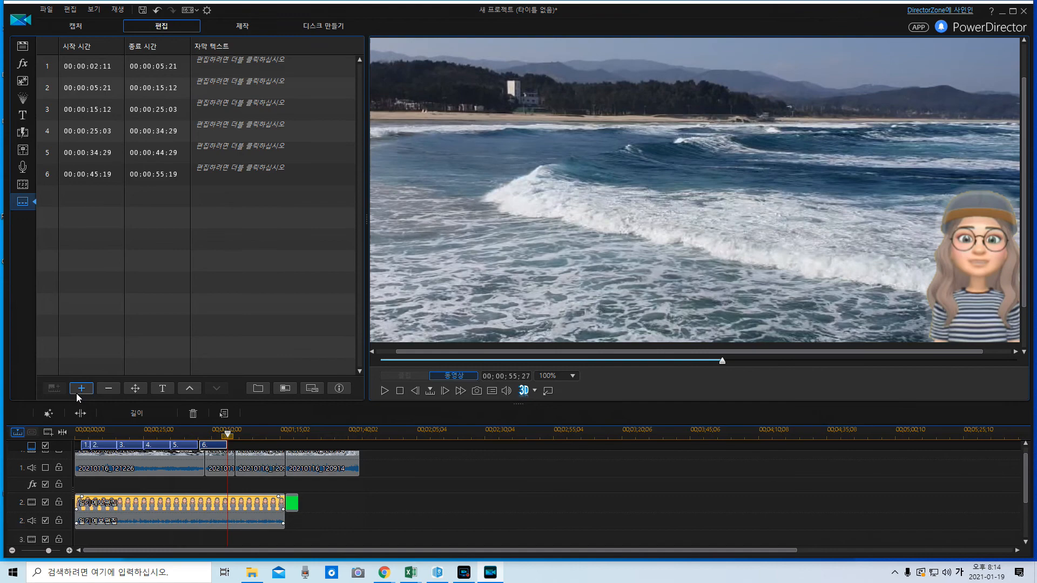
pyautogui.click(78, 393)
pyautogui.moveTo(227, 434); pyautogui.dragTo(255, 436)
pyautogui.click(81, 389)
# Add the ninth and tenth subtitles, starting at 00;01;16;15 and 00;01;26;17
pyautogui.moveTo(262, 438); pyautogui.dragTo(284, 437)
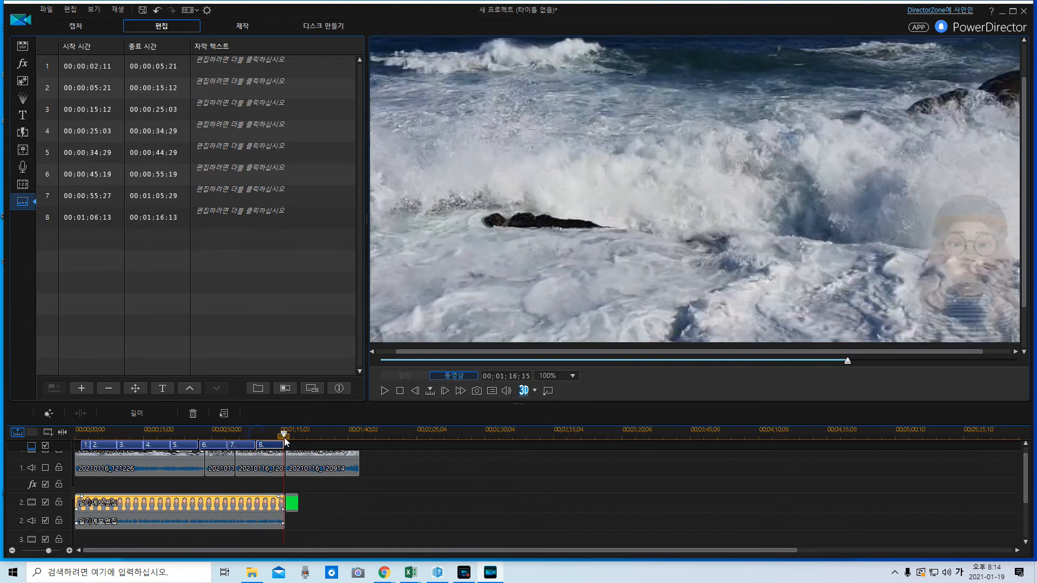
pyautogui.click(82, 392)
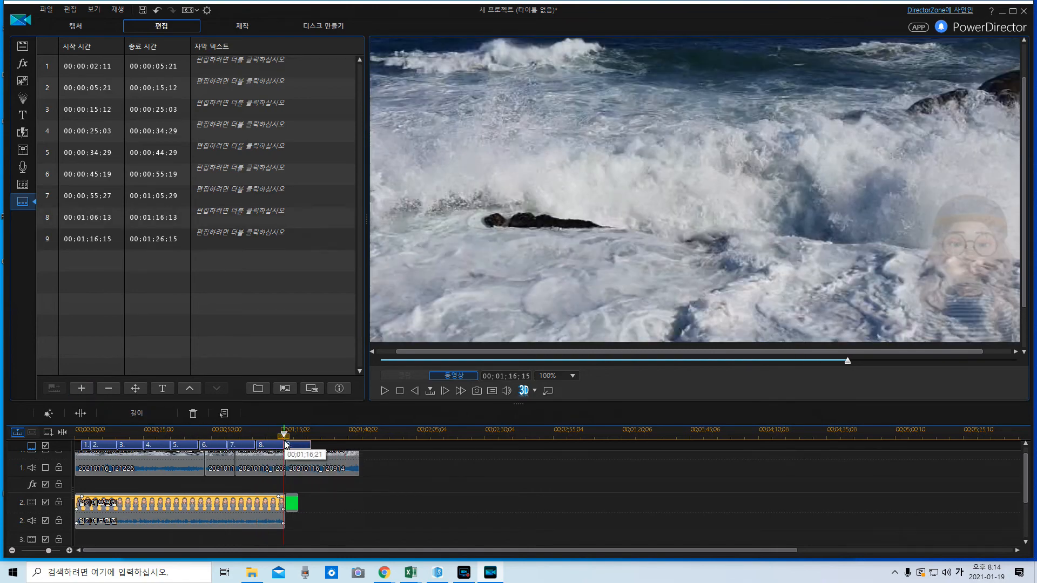
pyautogui.moveTo(284, 432); pyautogui.dragTo(310, 439)
pyautogui.click(80, 393)
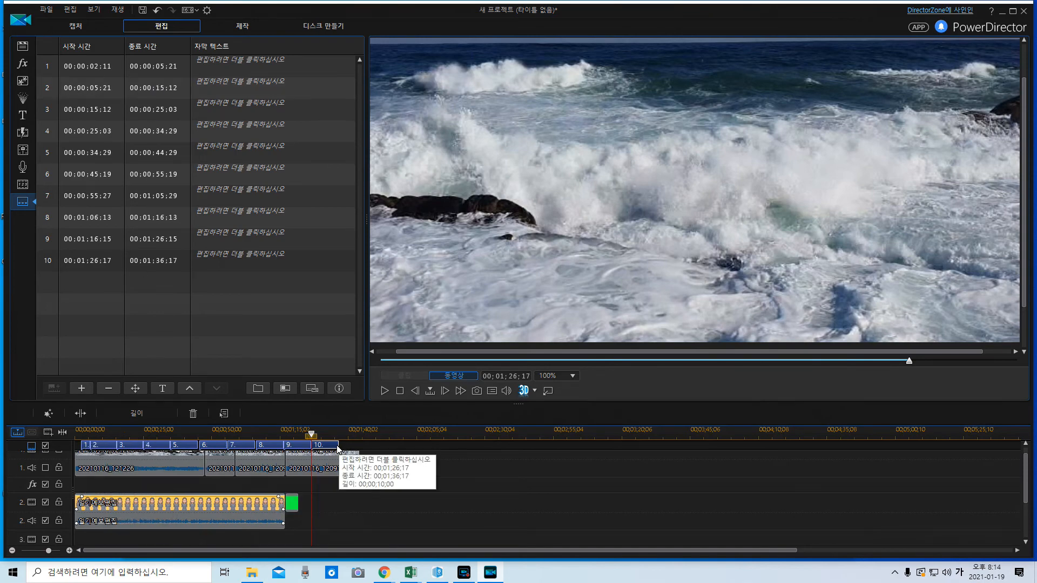
# Shorten the tenth subtitle to end at 00;01;33;03 and return to the first subtitle
pyautogui.moveTo(337, 448); pyautogui.dragTo(303, 447)
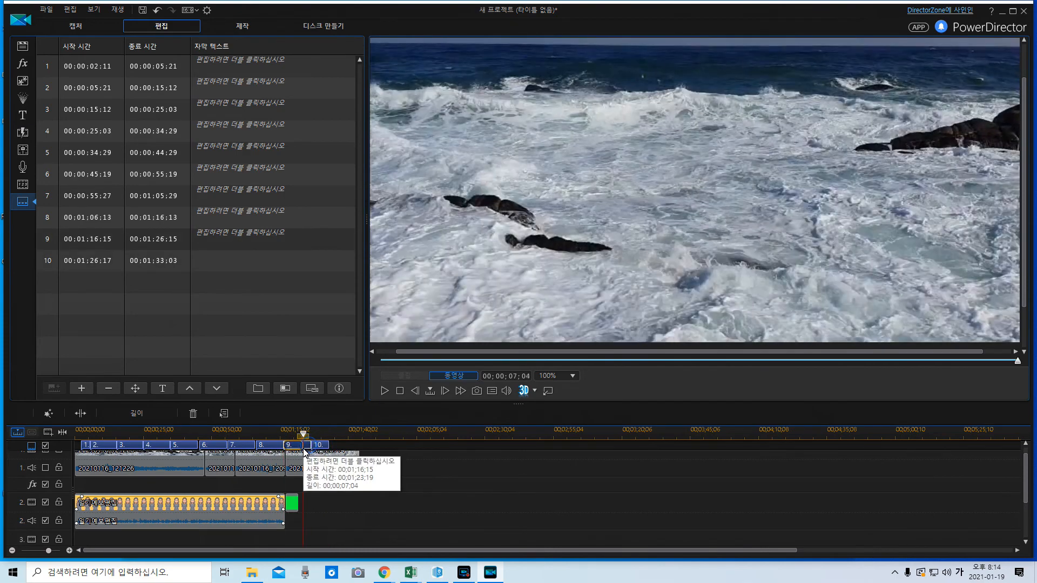
pyautogui.click(273, 447)
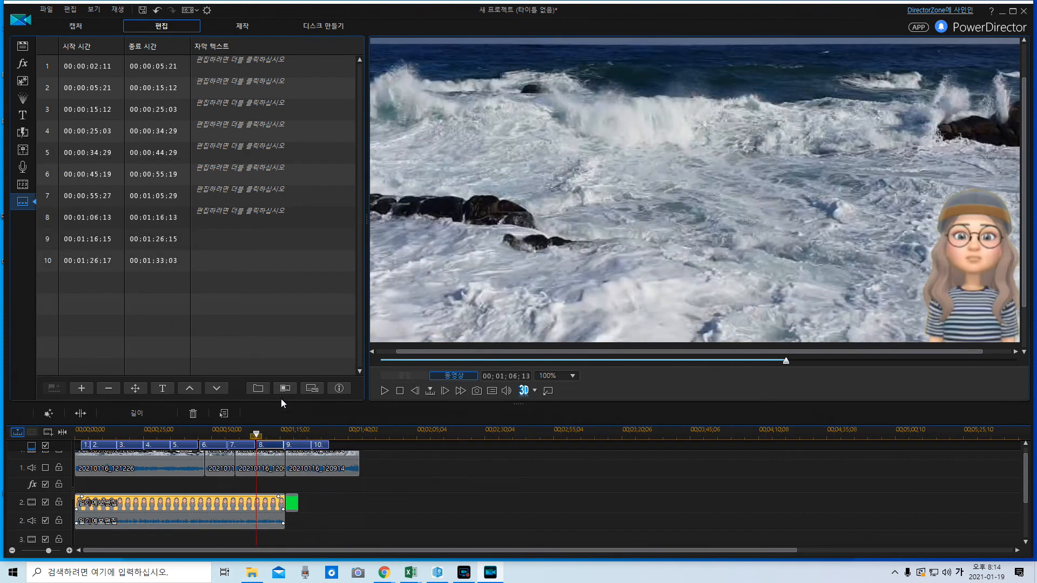
pyautogui.click(229, 61)
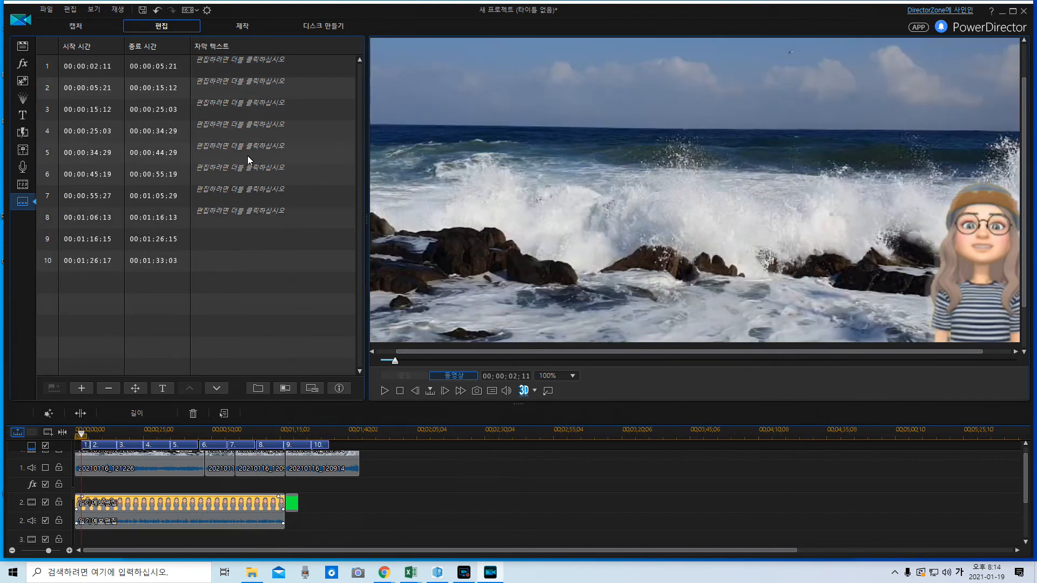
# Import the subtitle text from 자막.txt in the Documents folder, replacing all existing subtitle text
pyautogui.click(258, 391)
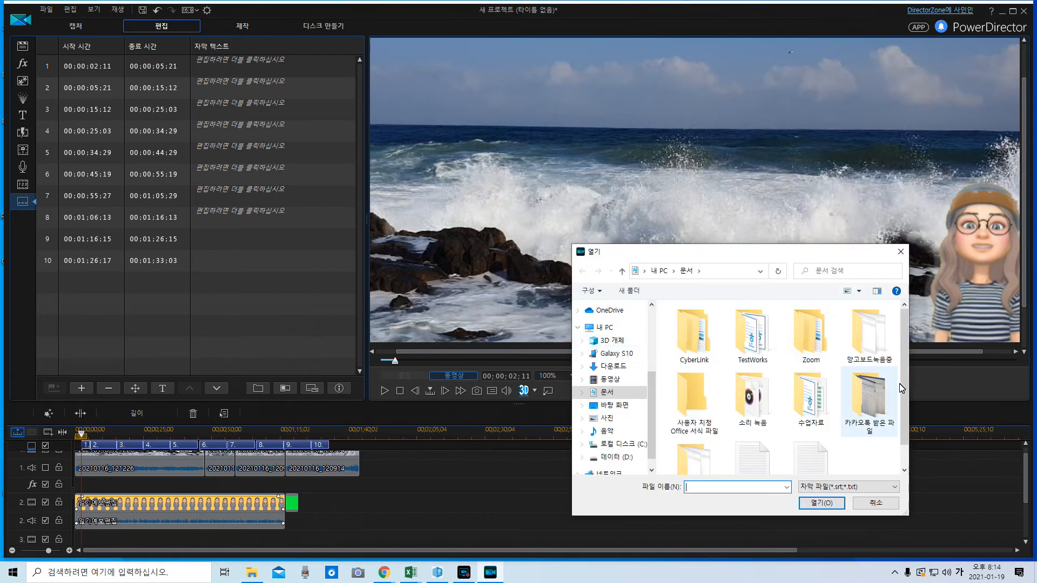
pyautogui.moveTo(905, 387); pyautogui.dragTo(903, 415)
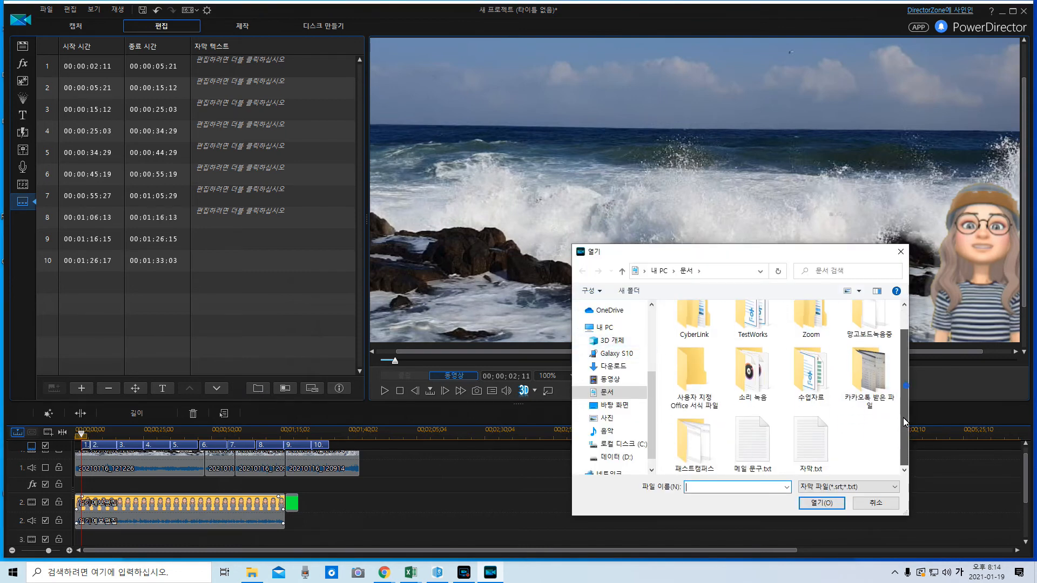
pyautogui.doubleClick(812, 444)
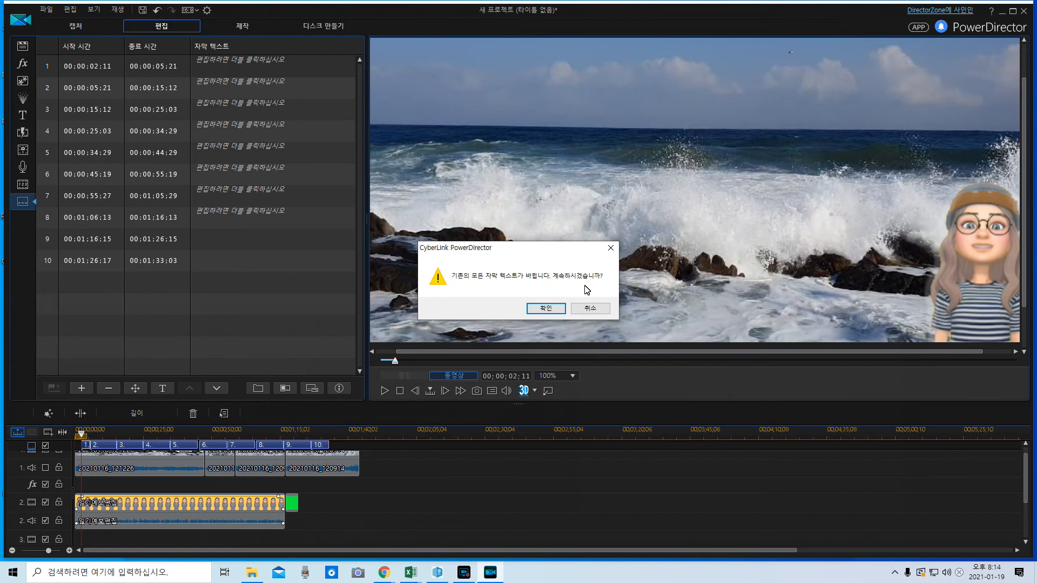
pyautogui.click(551, 310)
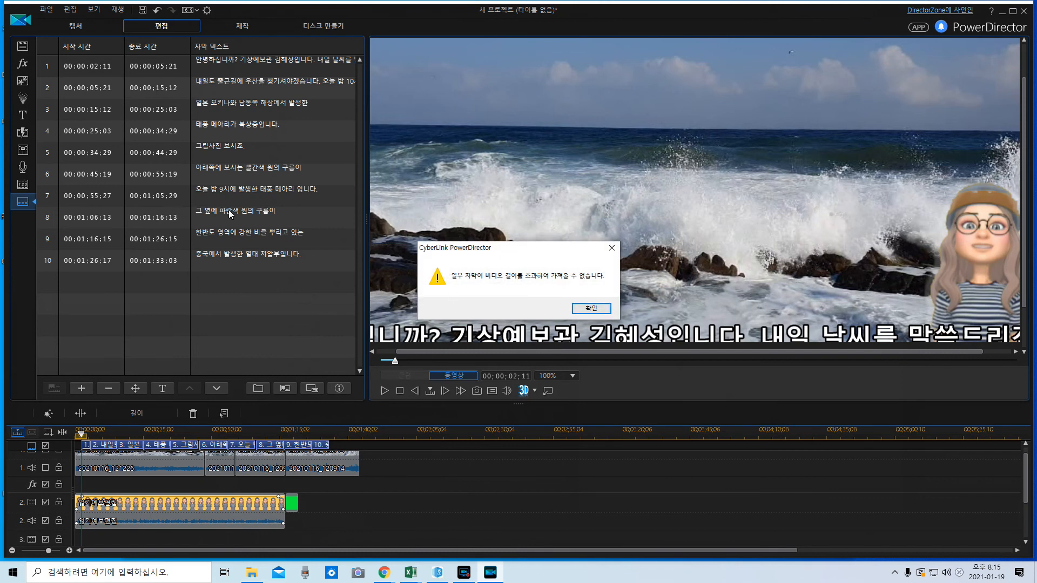
pyautogui.click(588, 311)
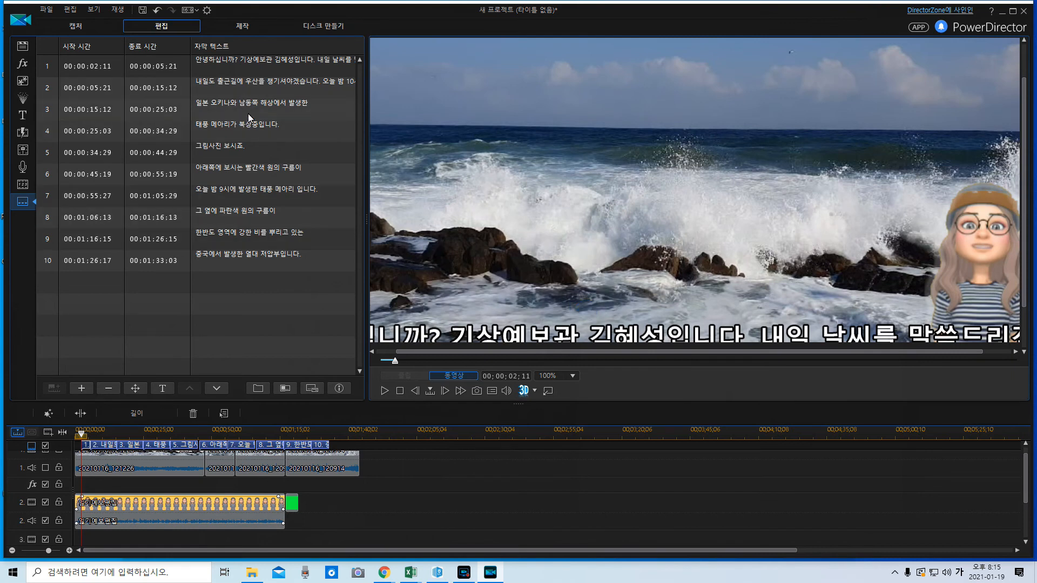
# Break the first subtitle's text into two lines, with the second line starting at "내일 날씨를 말씀드리겠습니다."
pyautogui.click(571, 375)
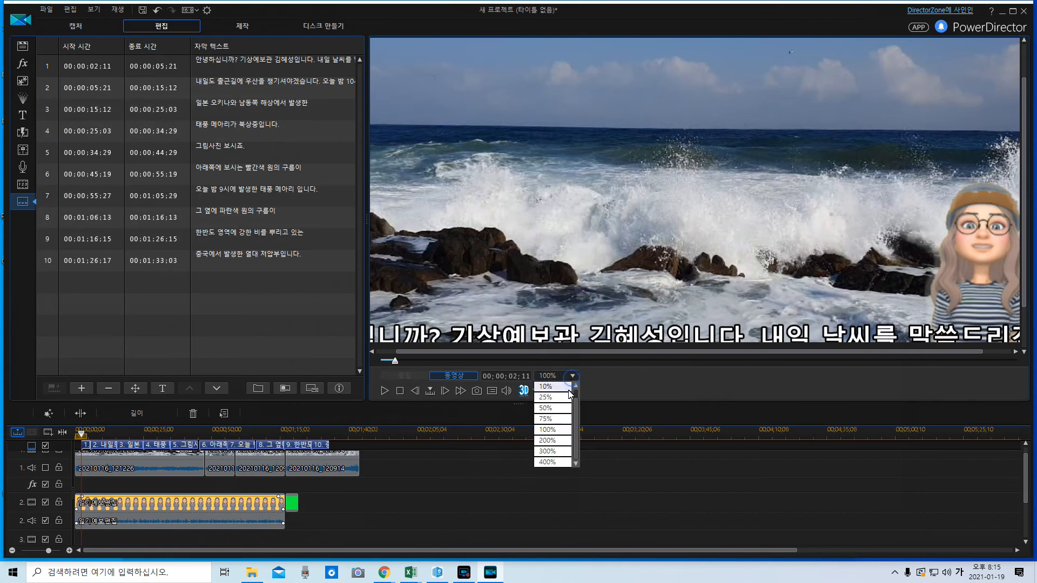
pyautogui.click(552, 423)
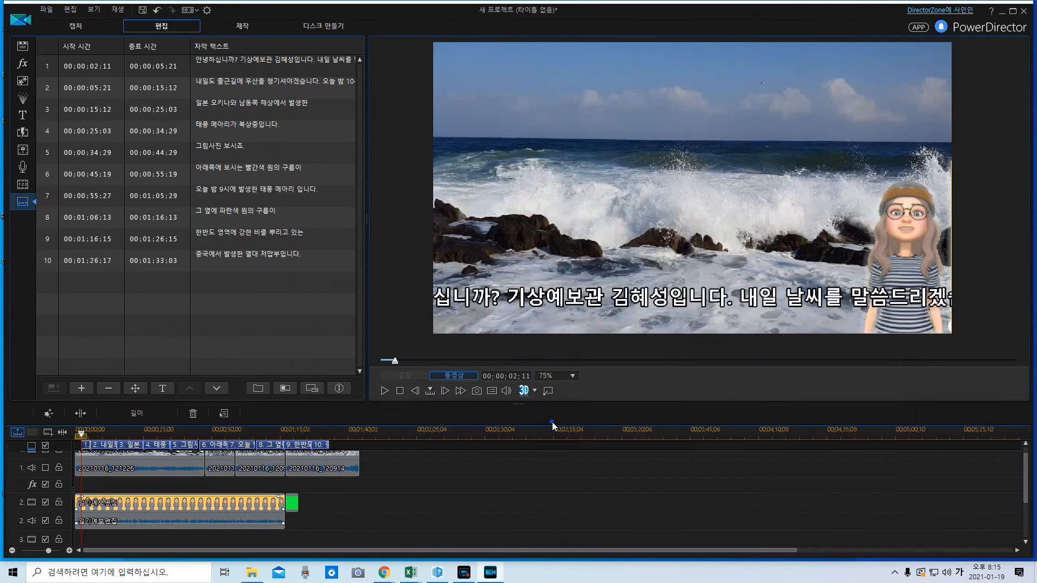
pyautogui.click(277, 60)
pyautogui.click(315, 62)
pyautogui.hotkey('shift', 'Home')
pyautogui.press('BackSpace')
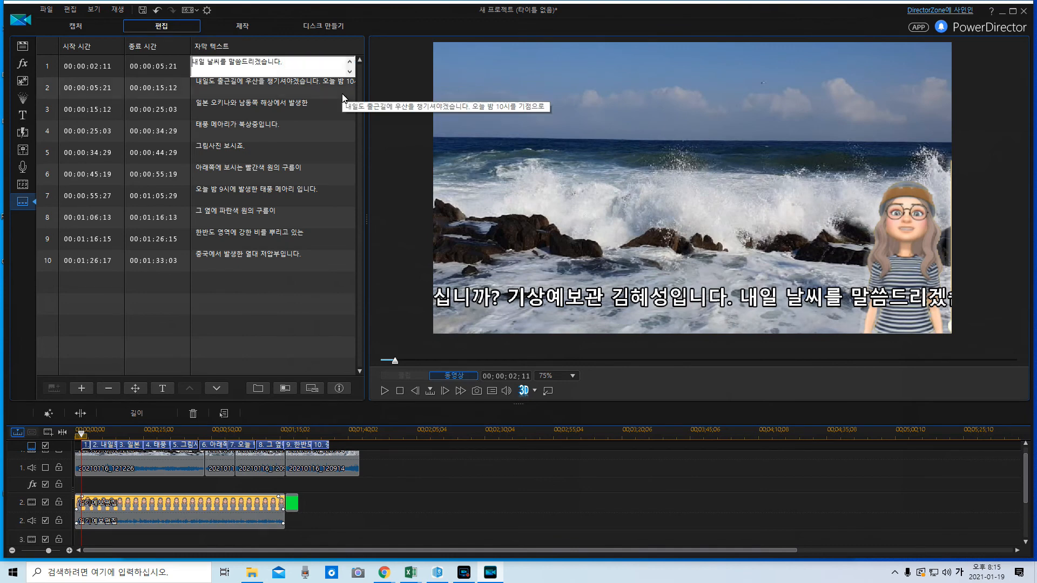
# Break the second subtitle's text into two lines, with the second line starting at "오늘 밤 10시를 기점으로"
pyautogui.click(325, 86)
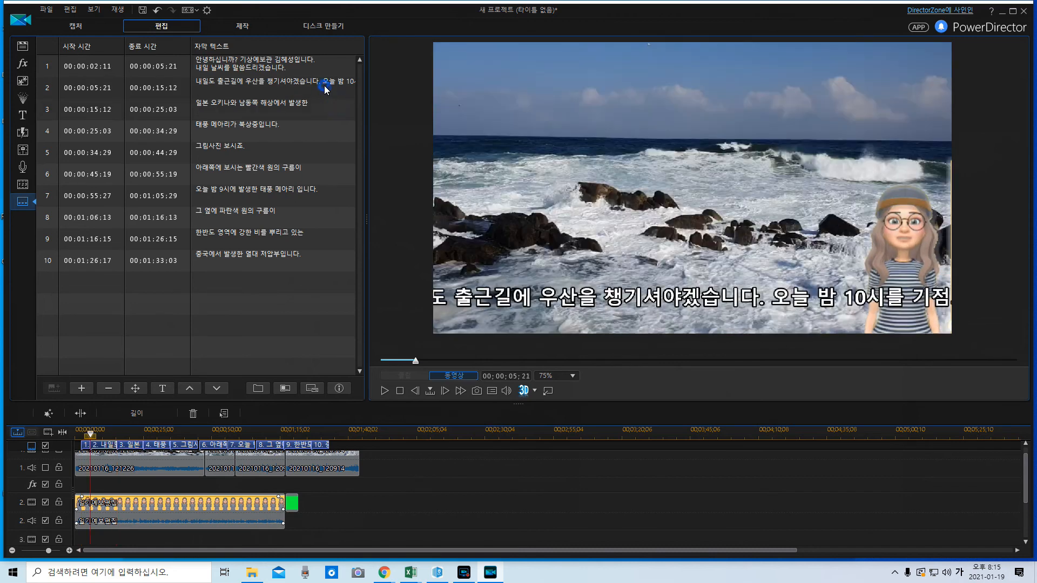
pyautogui.click(323, 86)
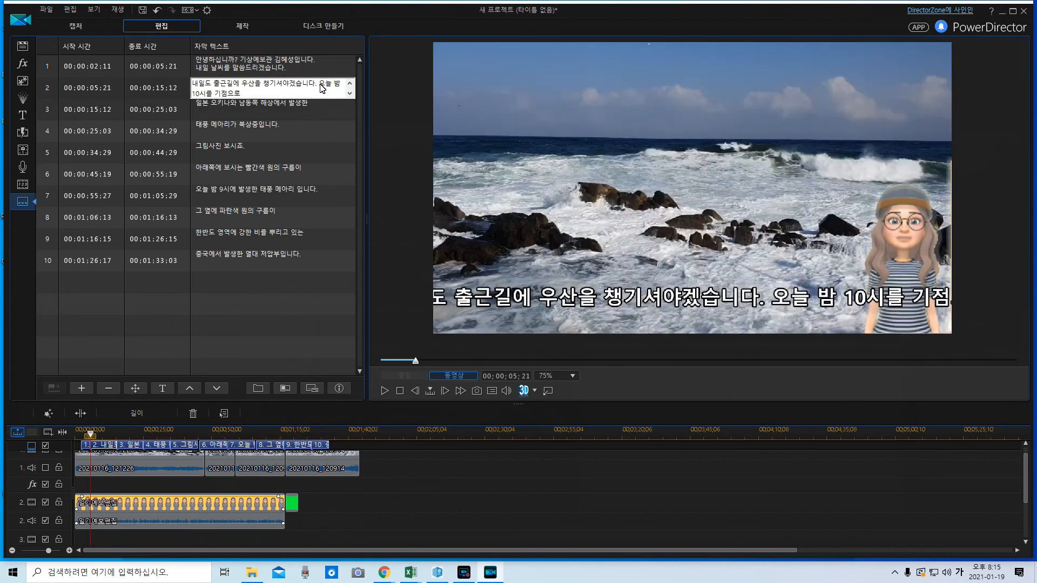
pyautogui.hotkey('shift', 'Home')
pyautogui.press('BackSpace')
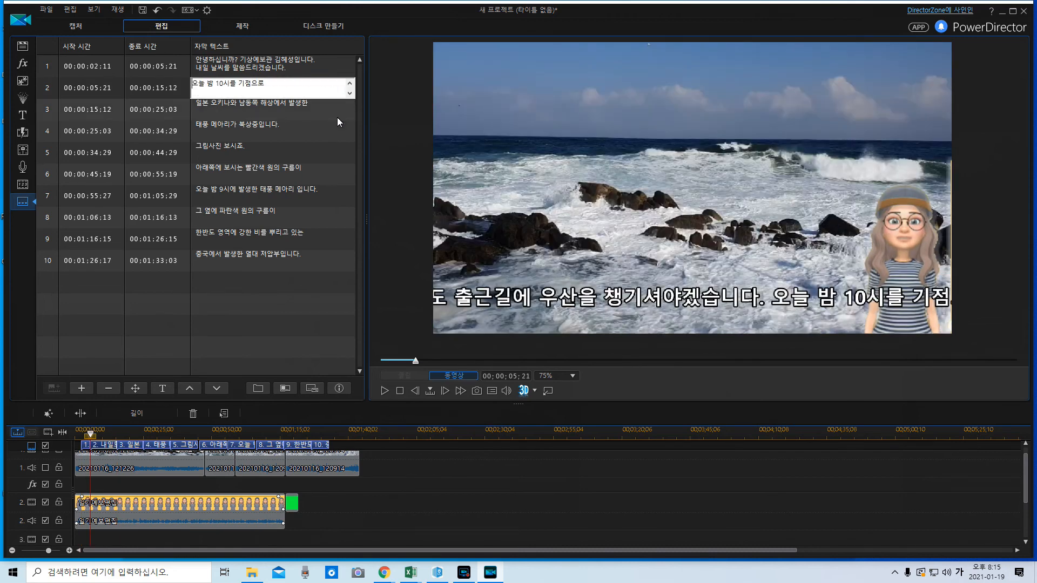
pyautogui.click(319, 123)
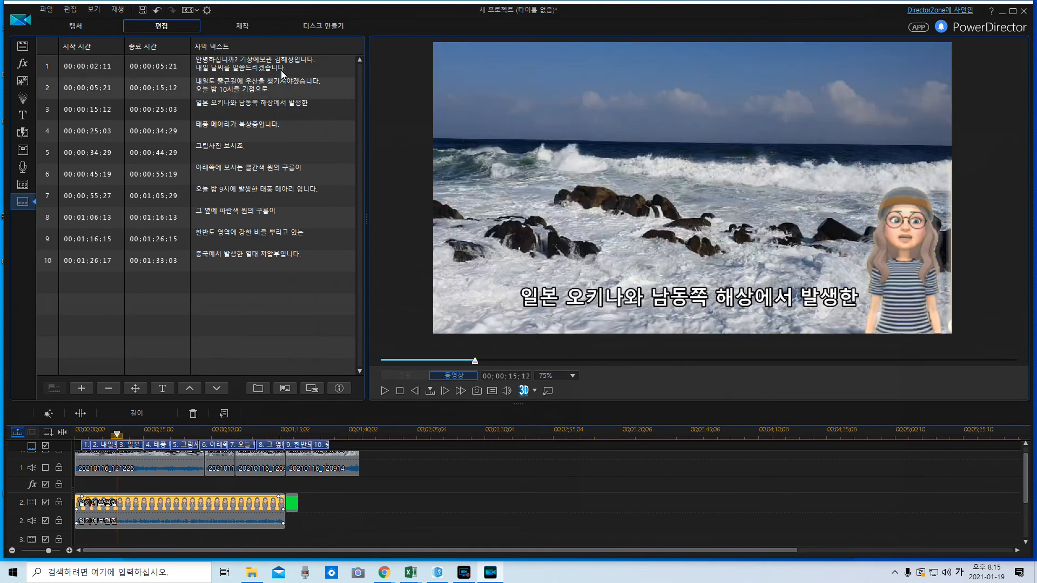
# Review the first subtitle in the preview, play the movie from the beginning through the third subtitle, and stop playback
pyautogui.click(278, 73)
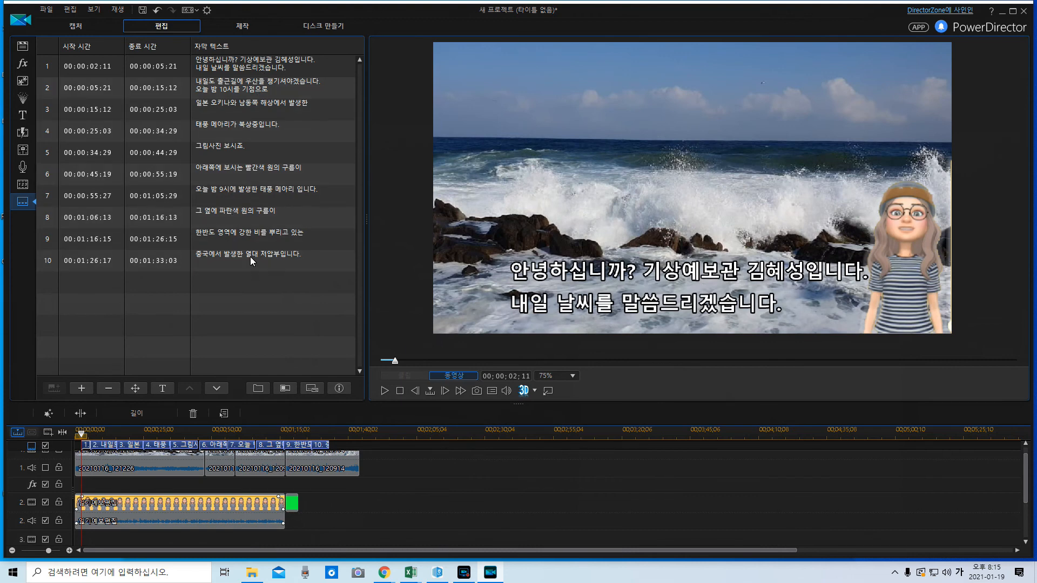
pyautogui.click(77, 435)
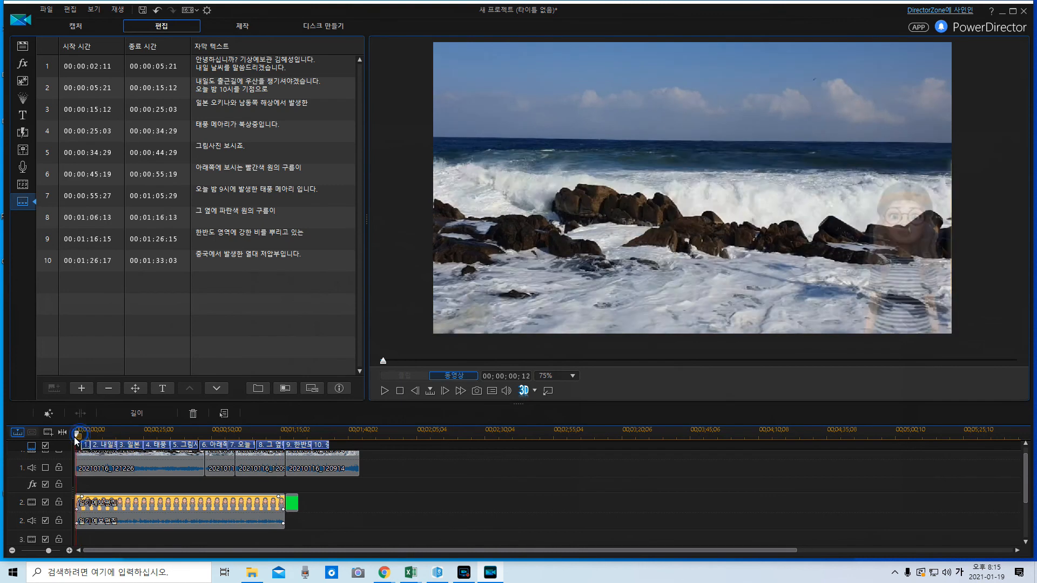
pyautogui.click(76, 435)
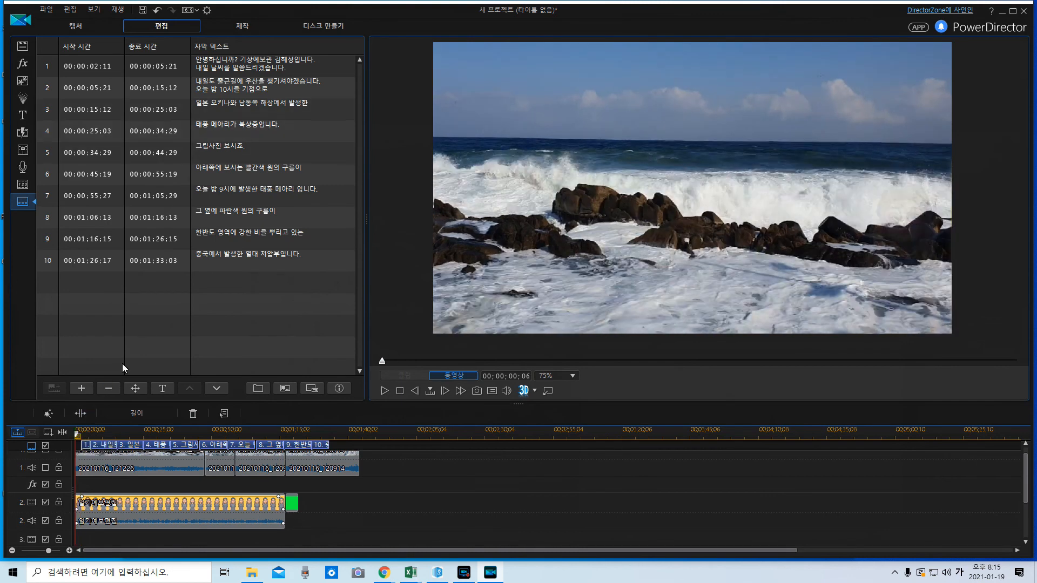
pyautogui.click(384, 393)
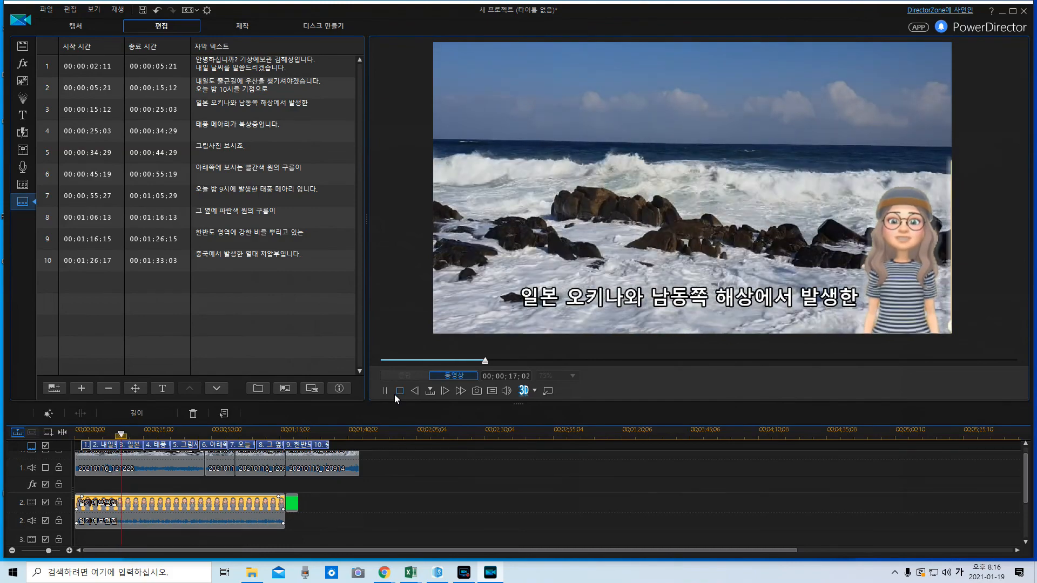
pyautogui.click(397, 395)
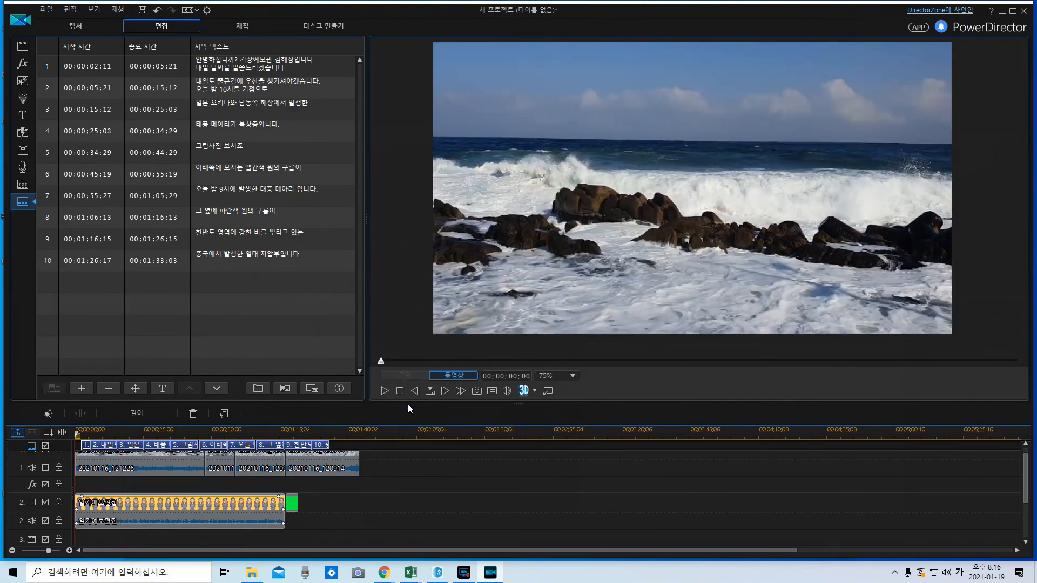